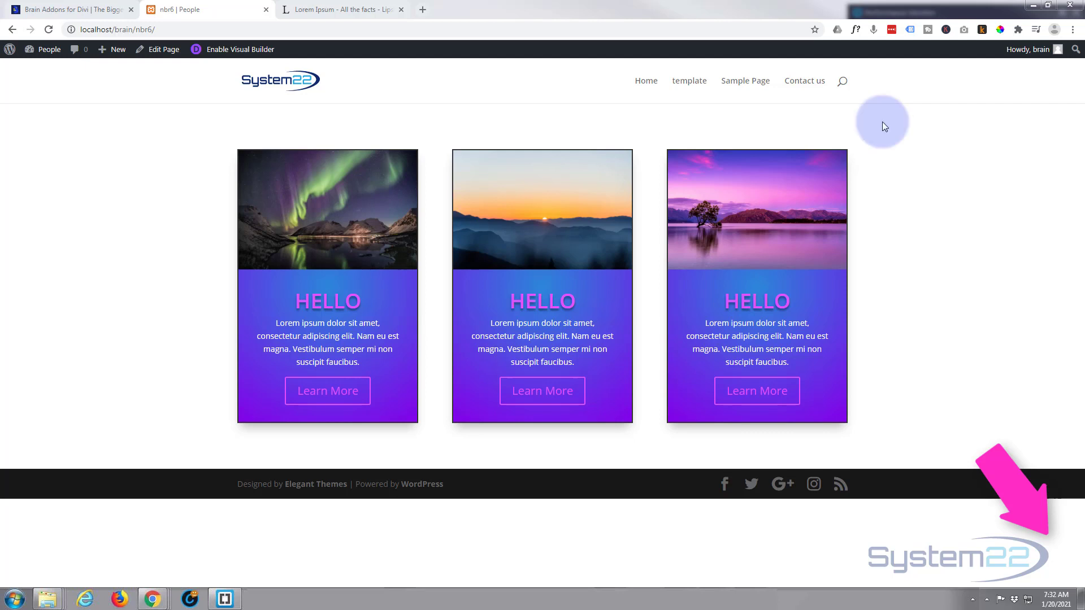
Examine the free and premium module lists on the Brain Addons website, and return to the nbr6 page
left_click(54, 12)
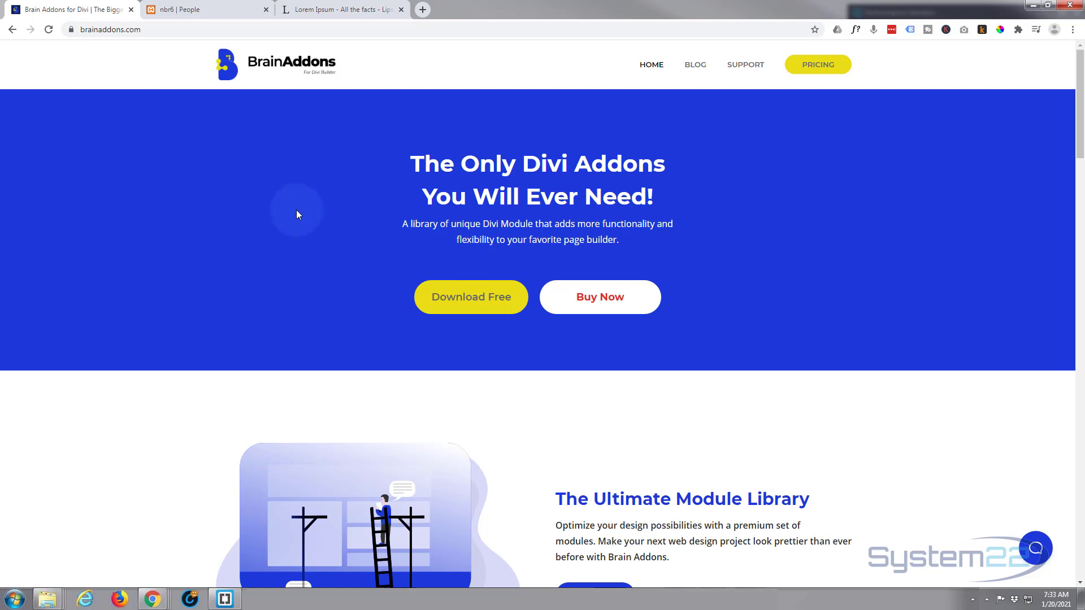
scroll(296, 211, "down", 9)
scroll(242, 222, "down", 5)
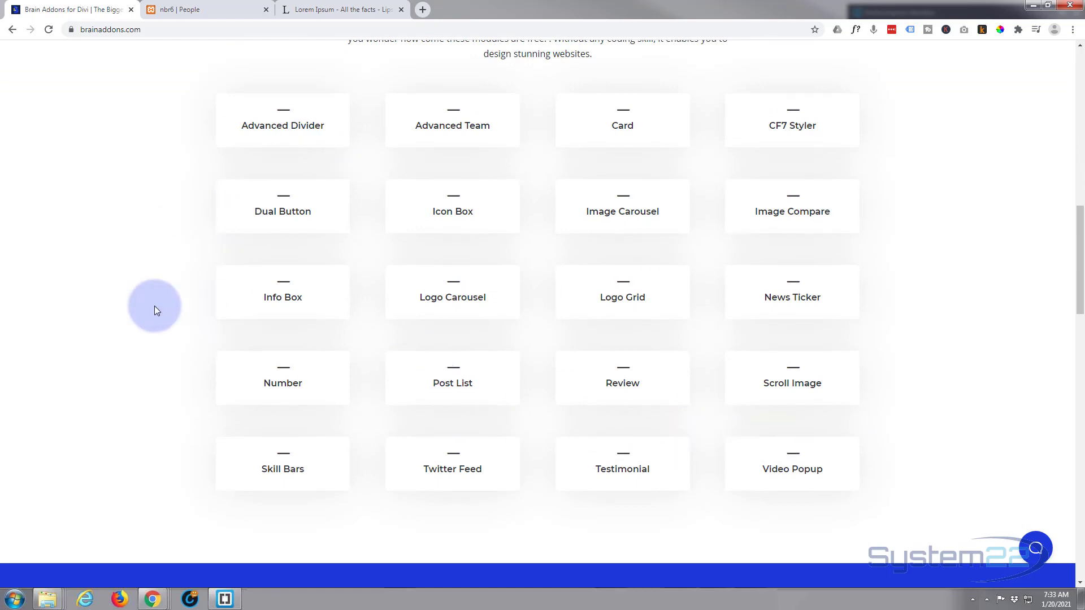
scroll(155, 306, "down", 2)
scroll(154, 310, "down", 6)
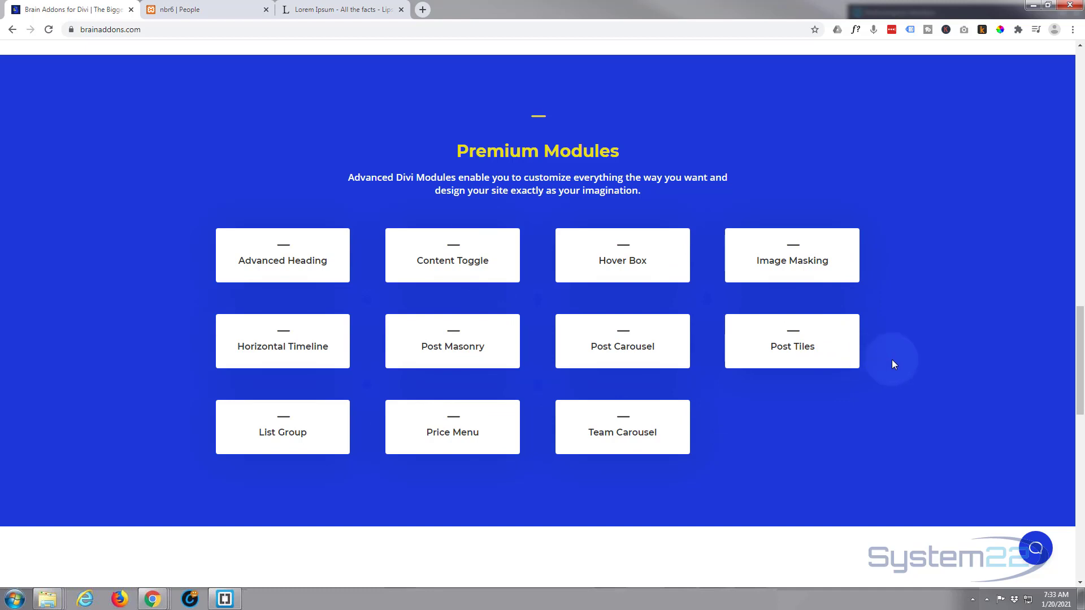
scroll(903, 360, "up", 8)
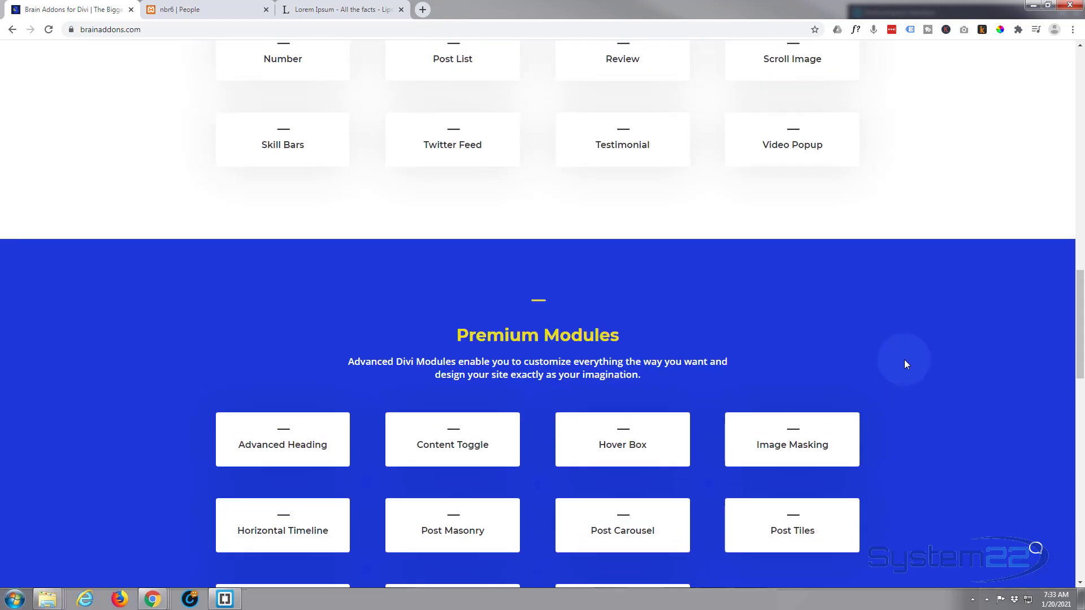
scroll(907, 356, "up", 3)
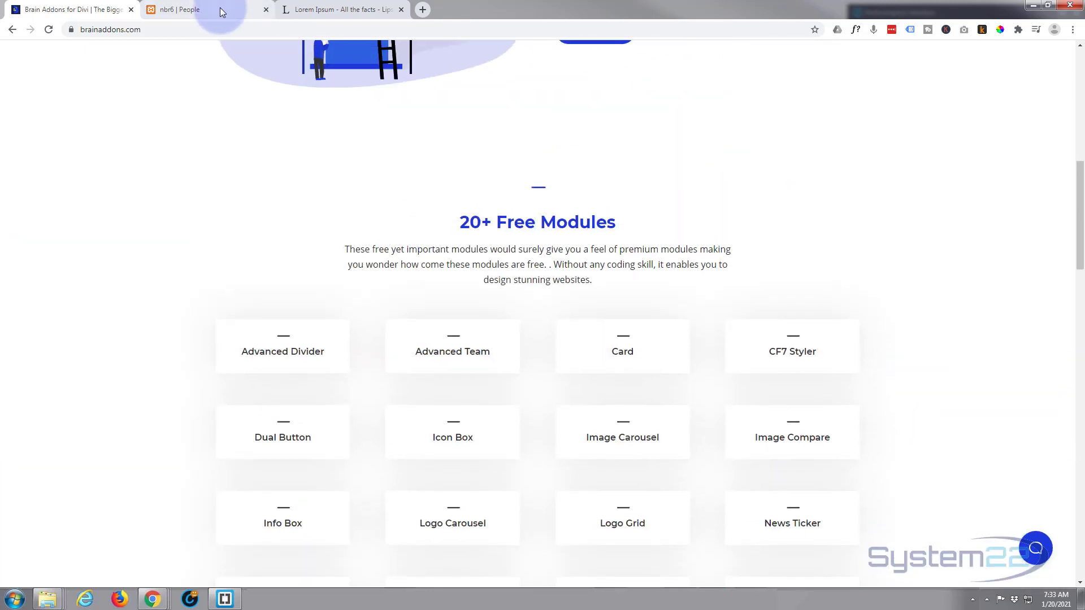
left_click(219, 8)
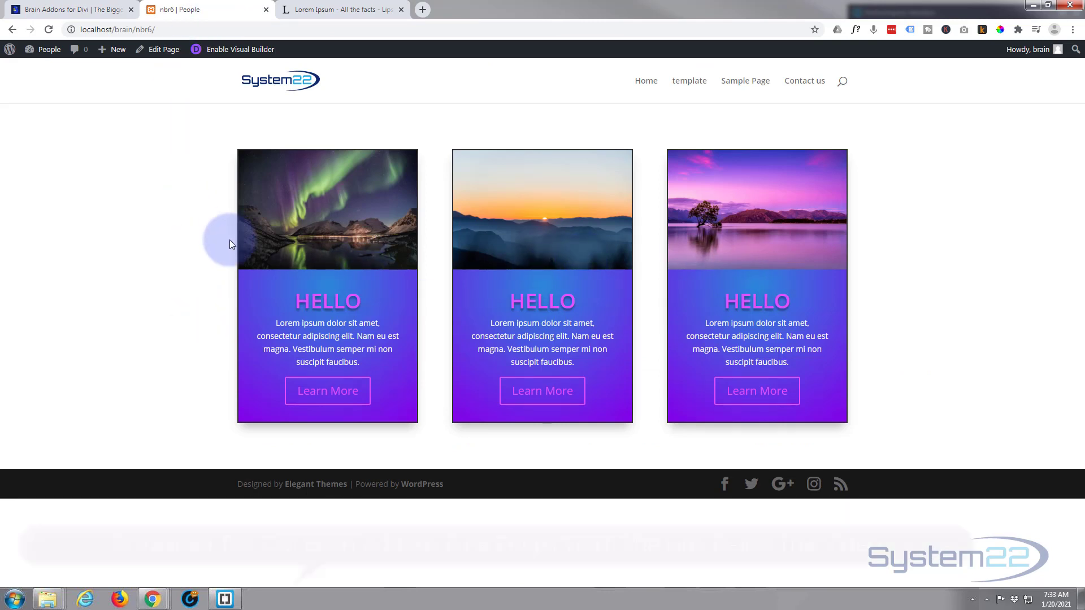
left_click(150, 274)
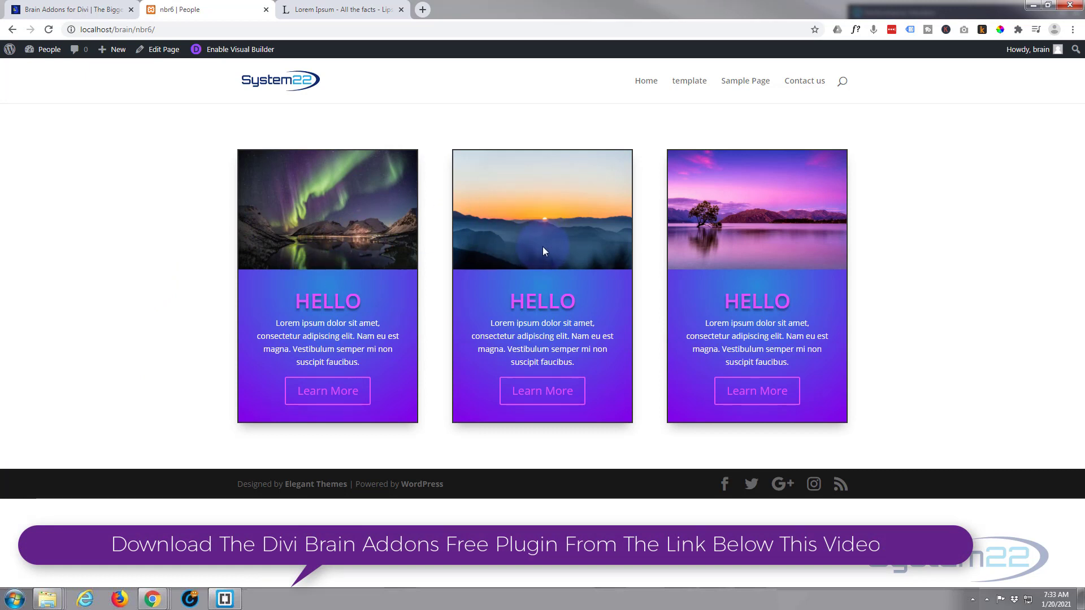
left_click(962, 354)
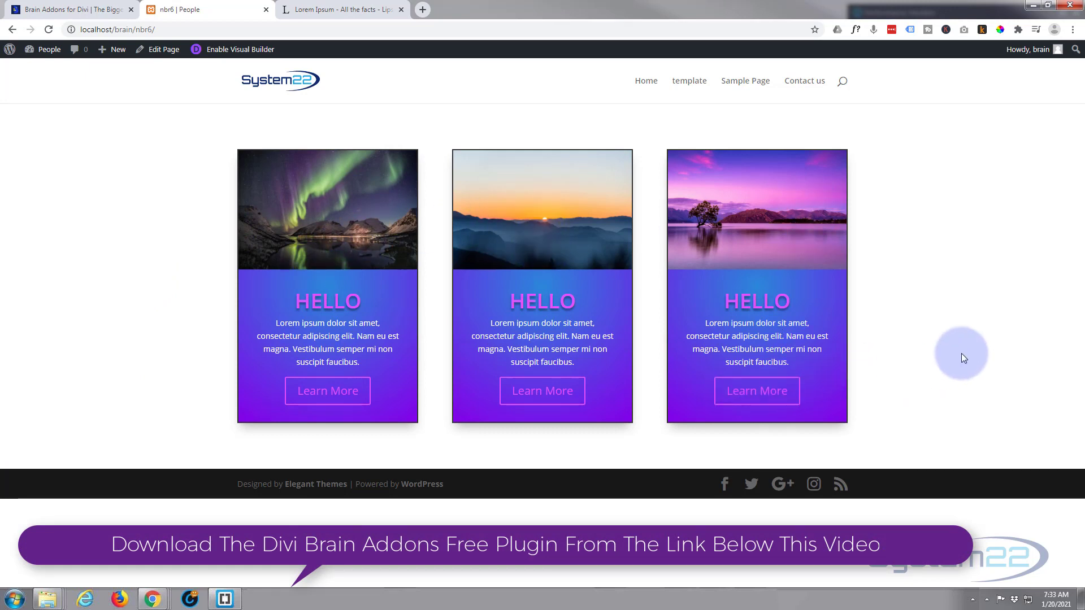
left_click(234, 169)
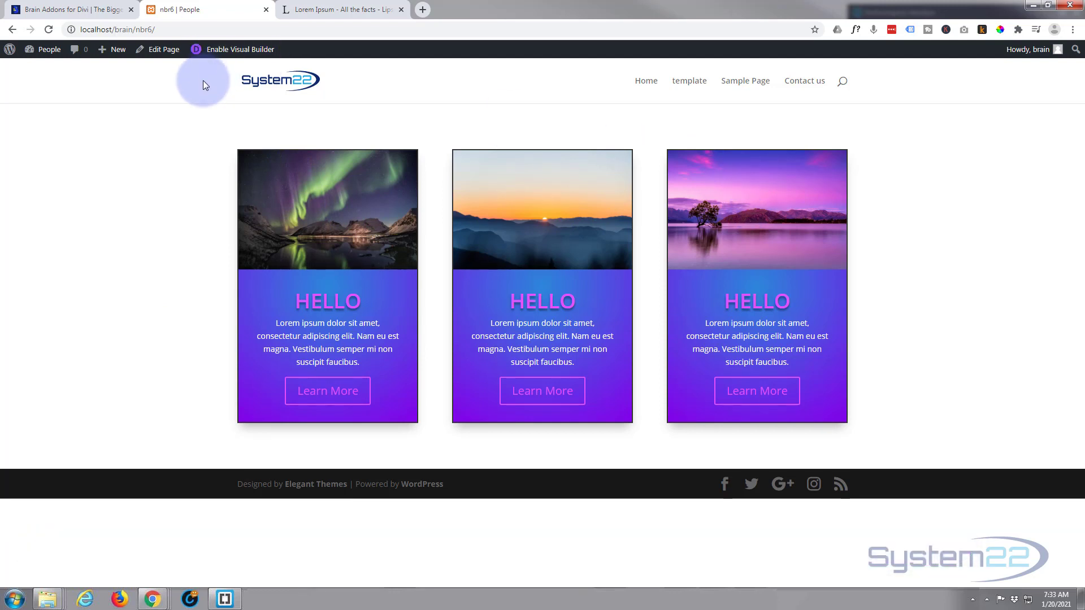
Enable the Visual Builder and insert a row with three equal columns below the existing cards
left_click(228, 51)
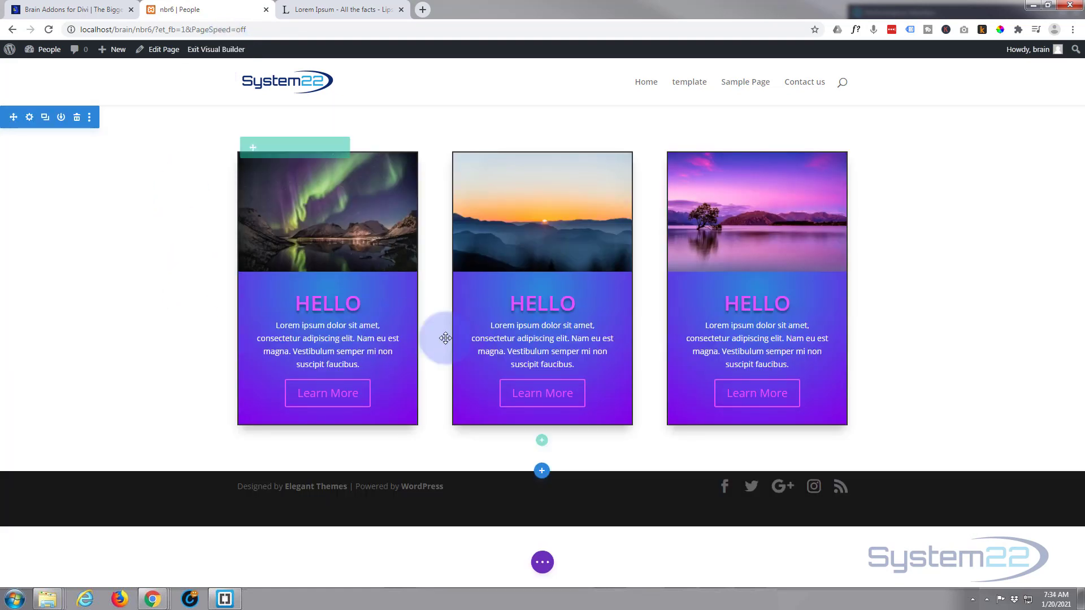
left_click(542, 441)
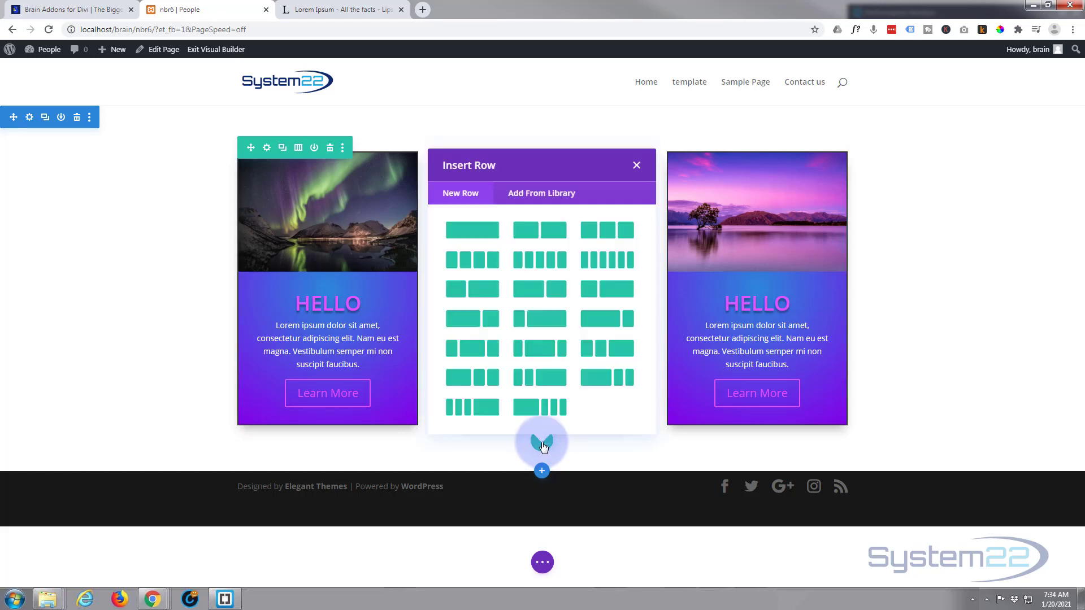
left_click(578, 236)
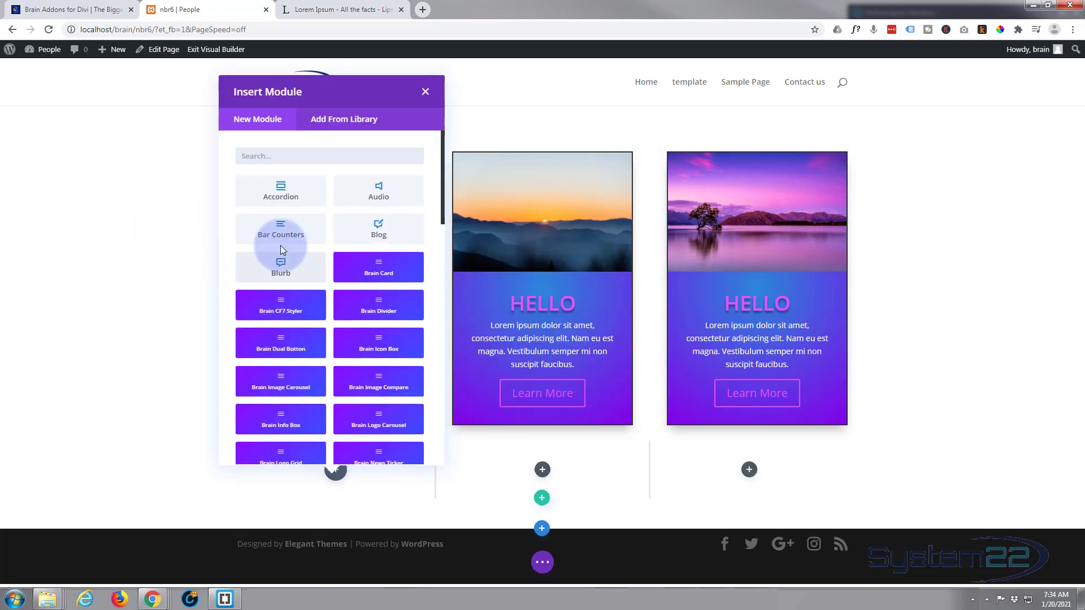
Add a Brain Info Box module to the first column of the new row
scroll(277, 272, "down", 10)
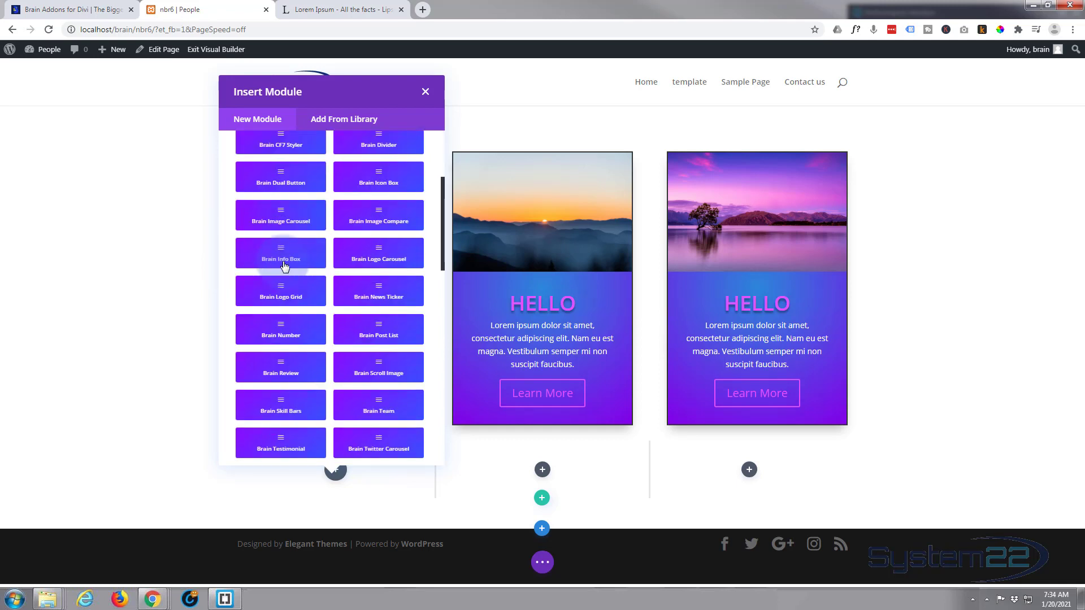
scroll(292, 267, "down", 5)
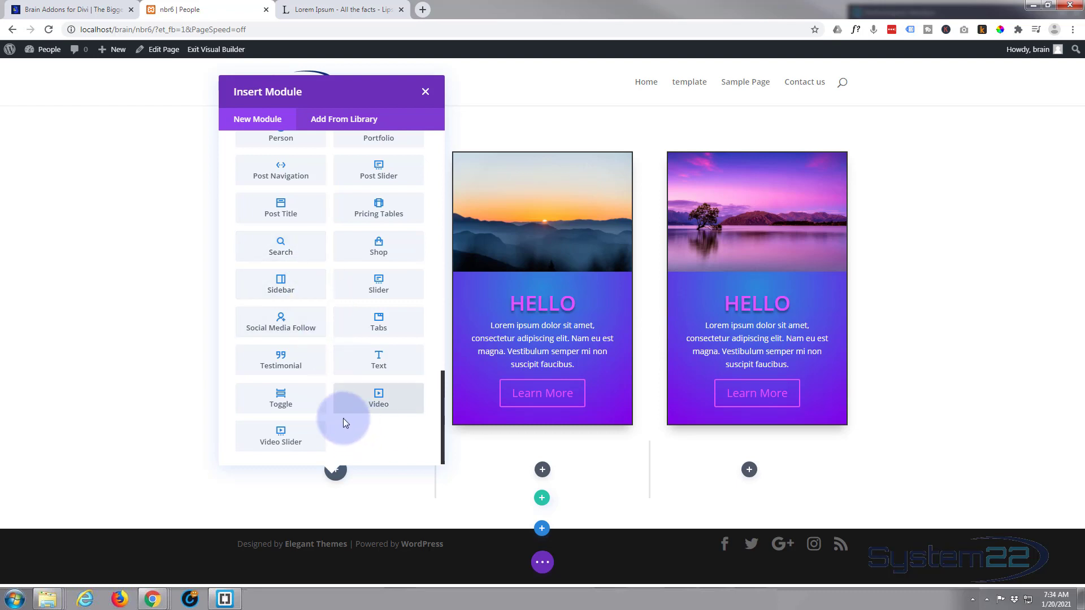
scroll(332, 385, "up", 1)
scroll(332, 379, "up", 8)
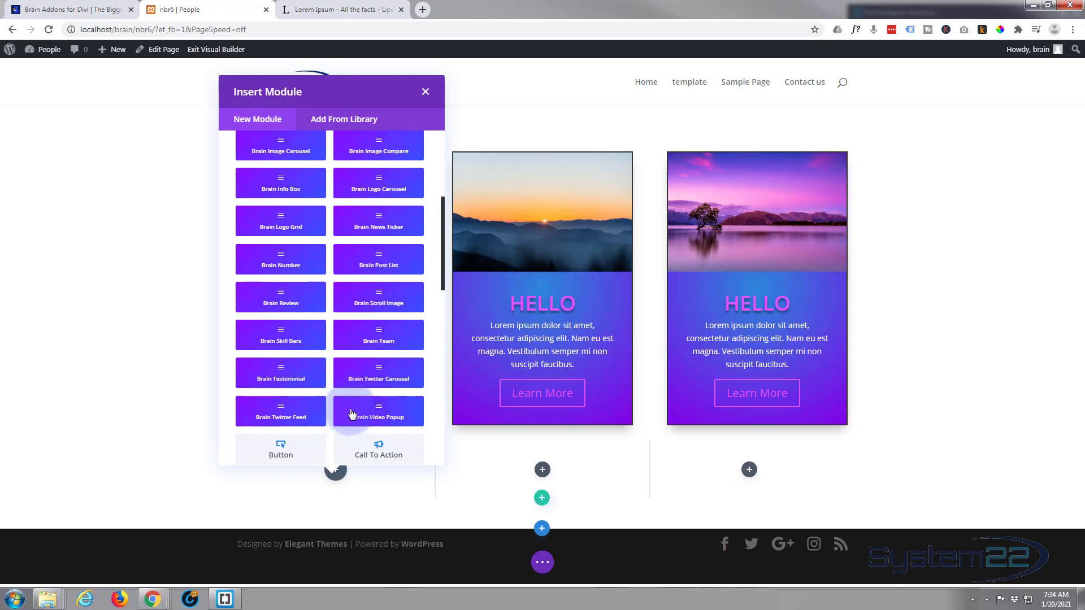
scroll(296, 366, "up", 3)
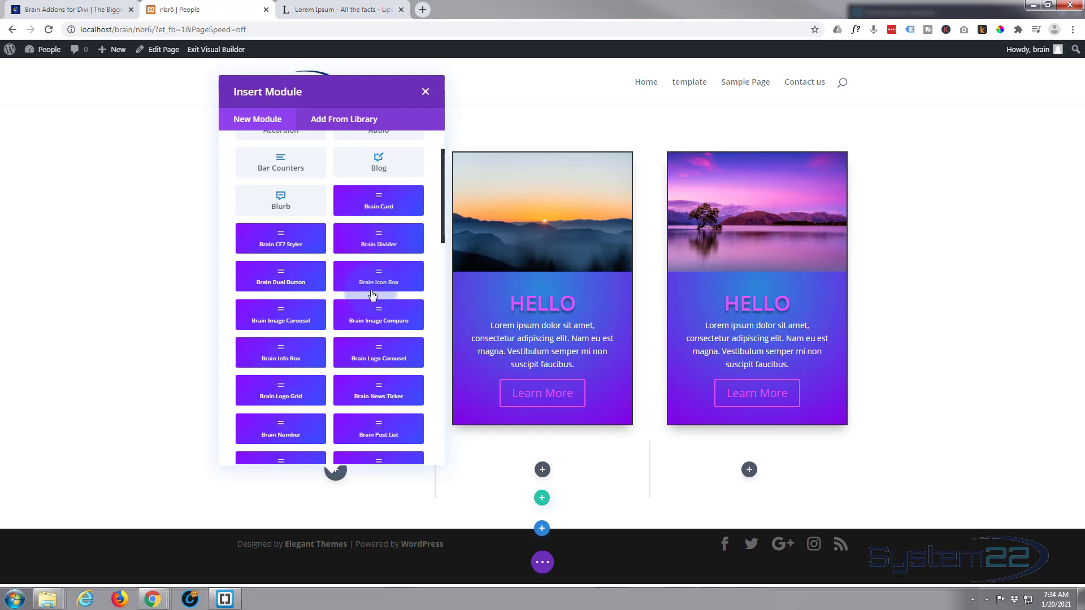
left_click(281, 361)
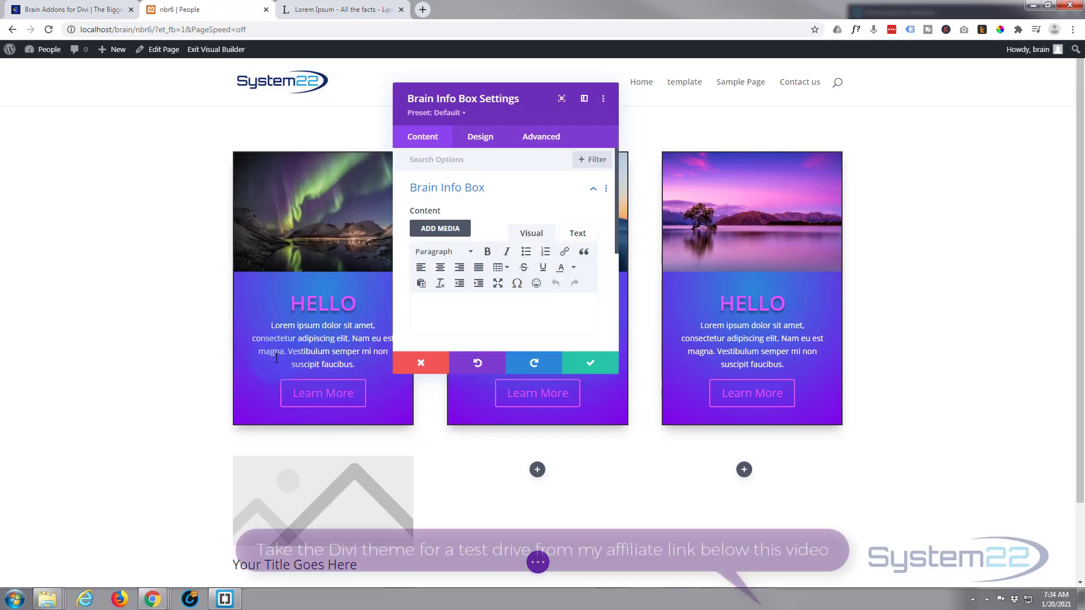
Copy the first three sentences of the Lorem Ipsum text from lipsum.com into the info box's body content
scroll(115, 277, "down", 1)
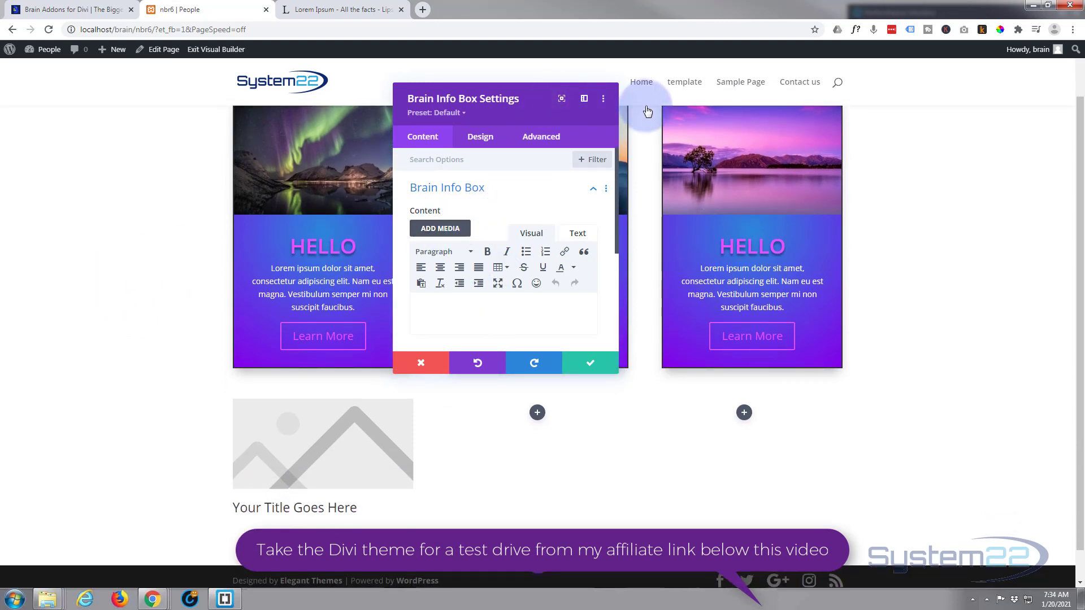
left_click(344, 9)
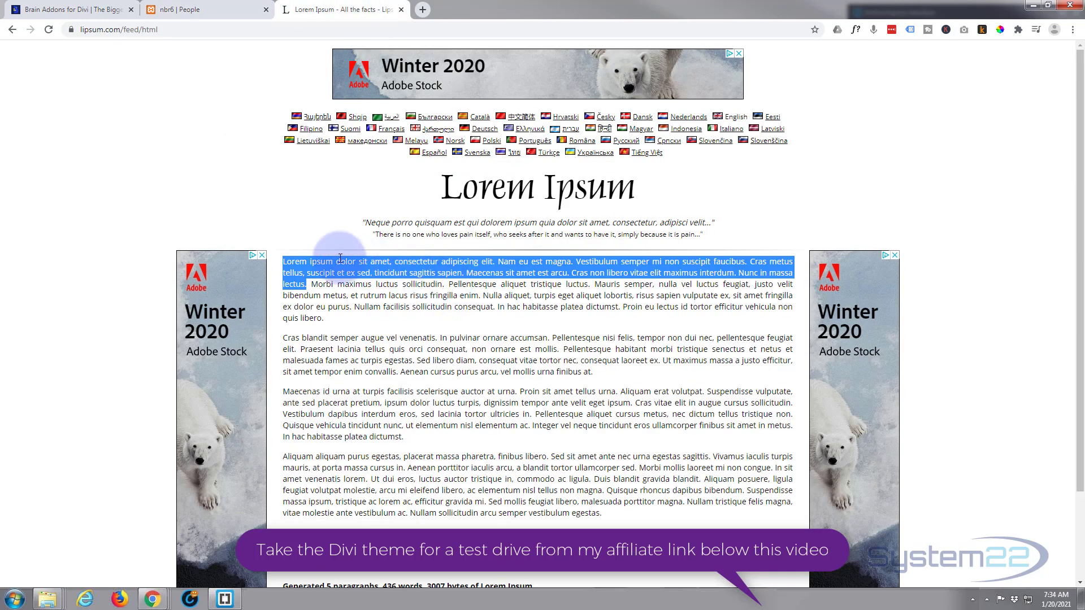
left_click(306, 260)
left_click_drag(282, 261, 750, 259)
key("ctrl+c")
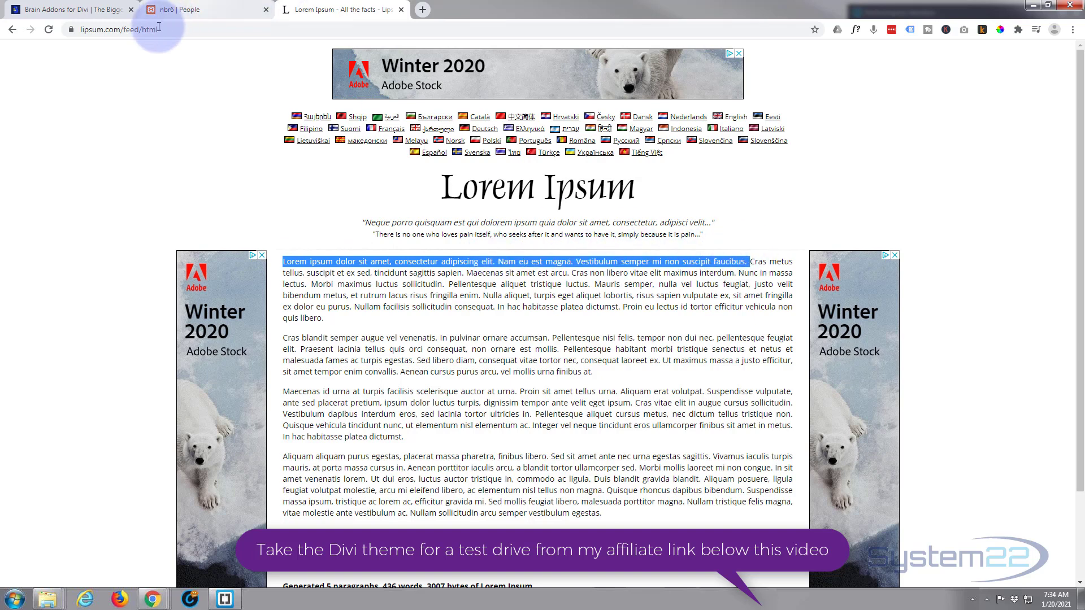
left_click(200, 9)
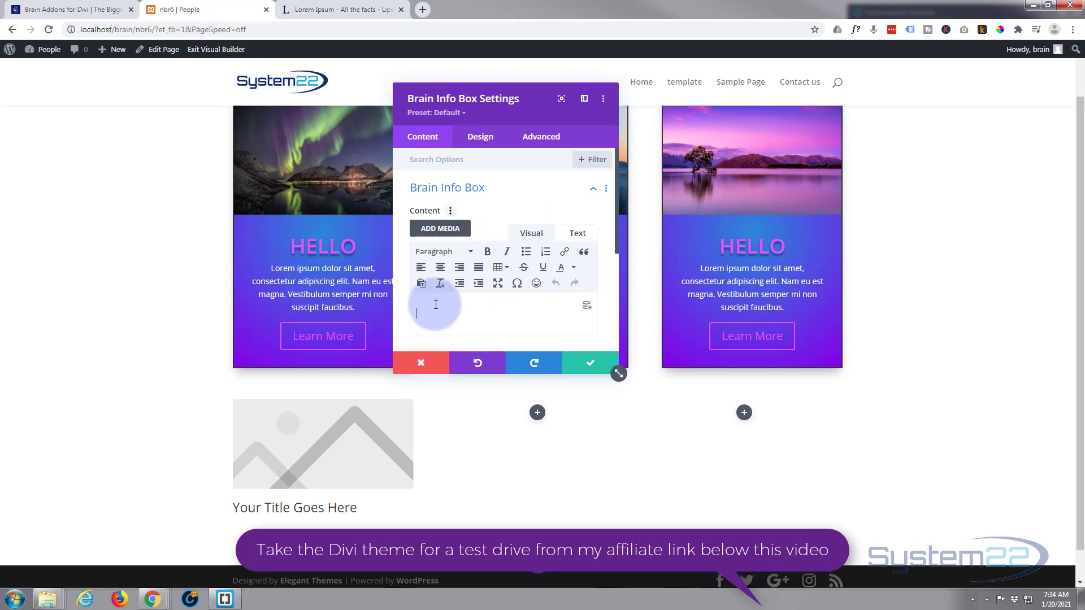
key("ctrl+v")
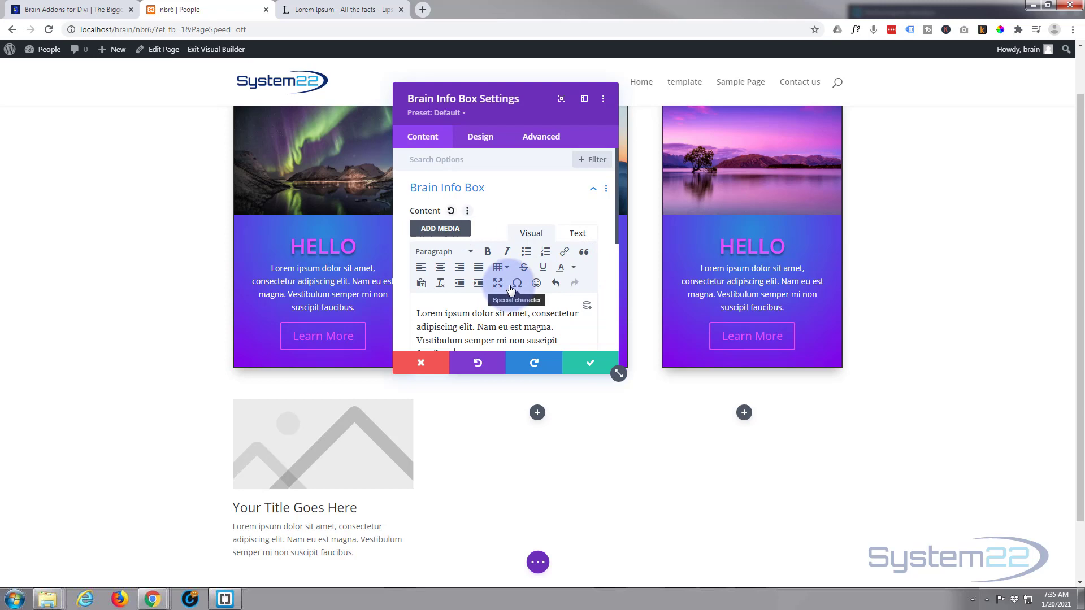
Keep Image as the info box's figure element and set its picture to the sunrise-over-mountains photo from the media library
left_click(535, 193)
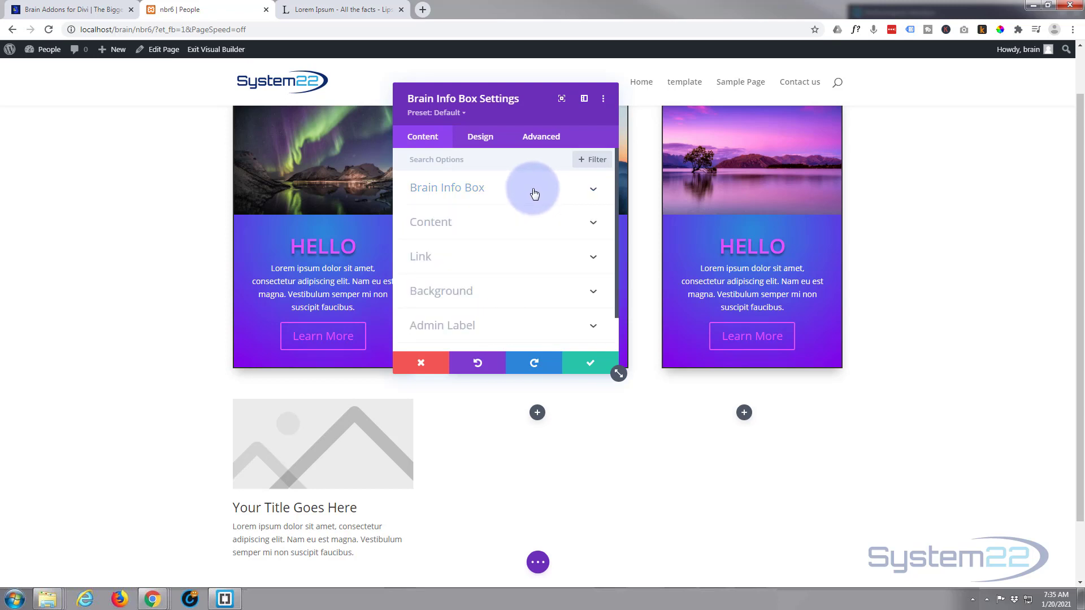
left_click(512, 227)
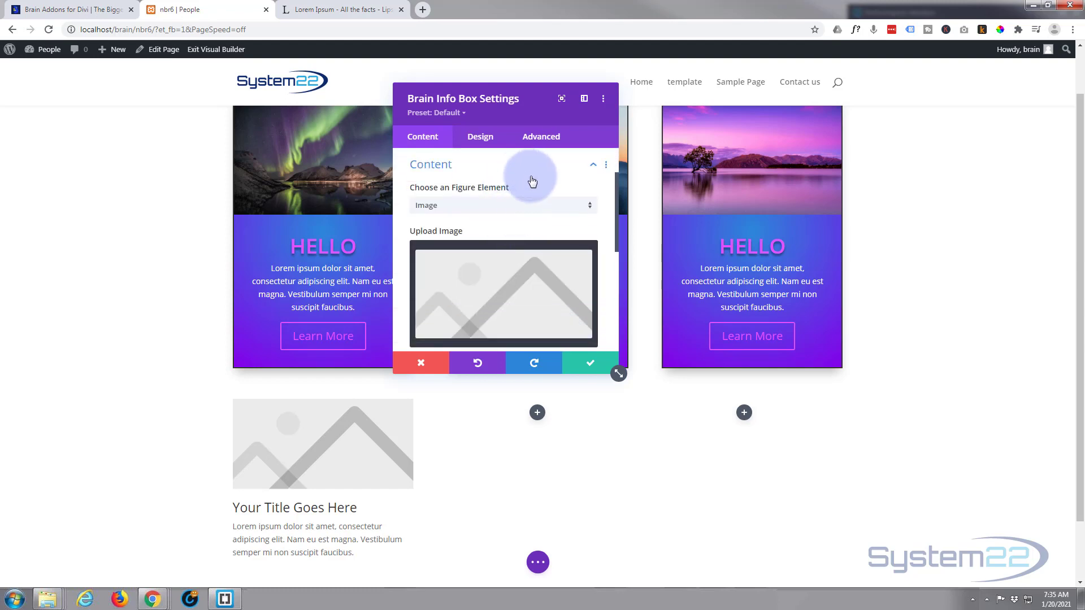
left_click(496, 211)
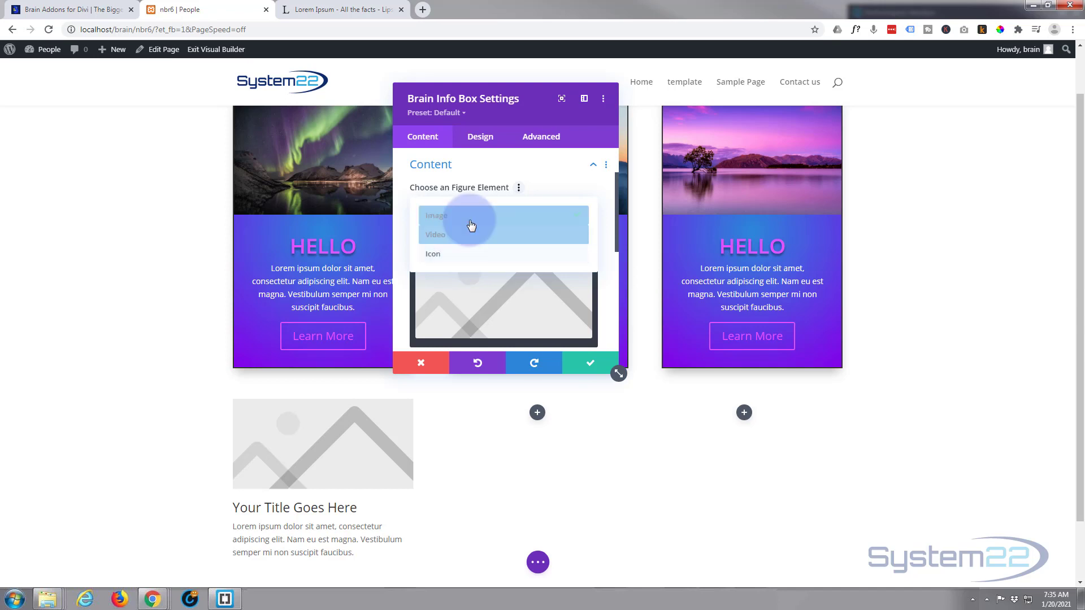
left_click(484, 319)
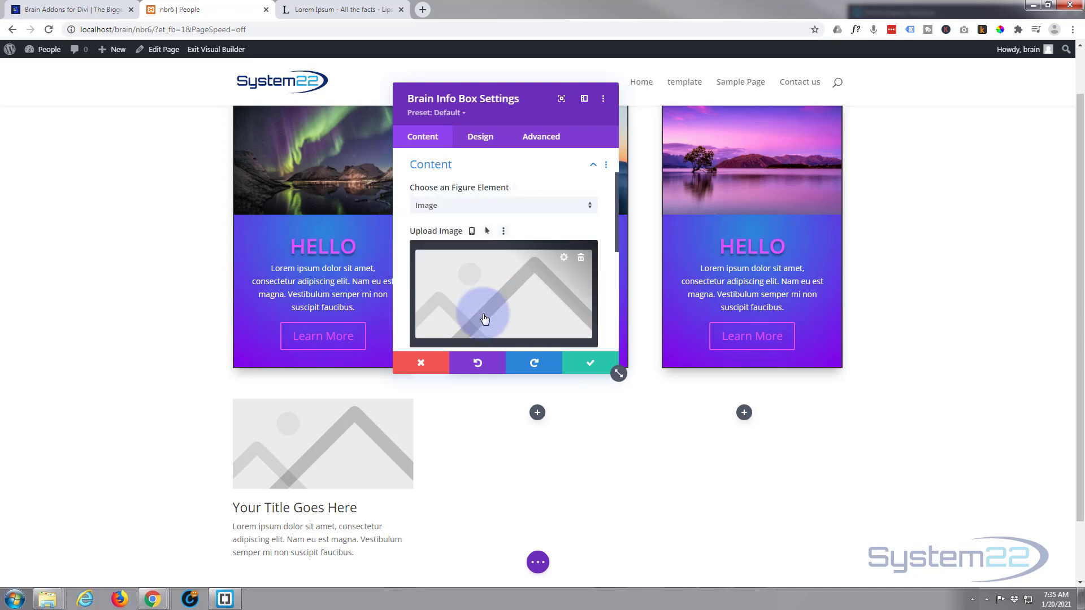
left_click(484, 311)
left_click(274, 201)
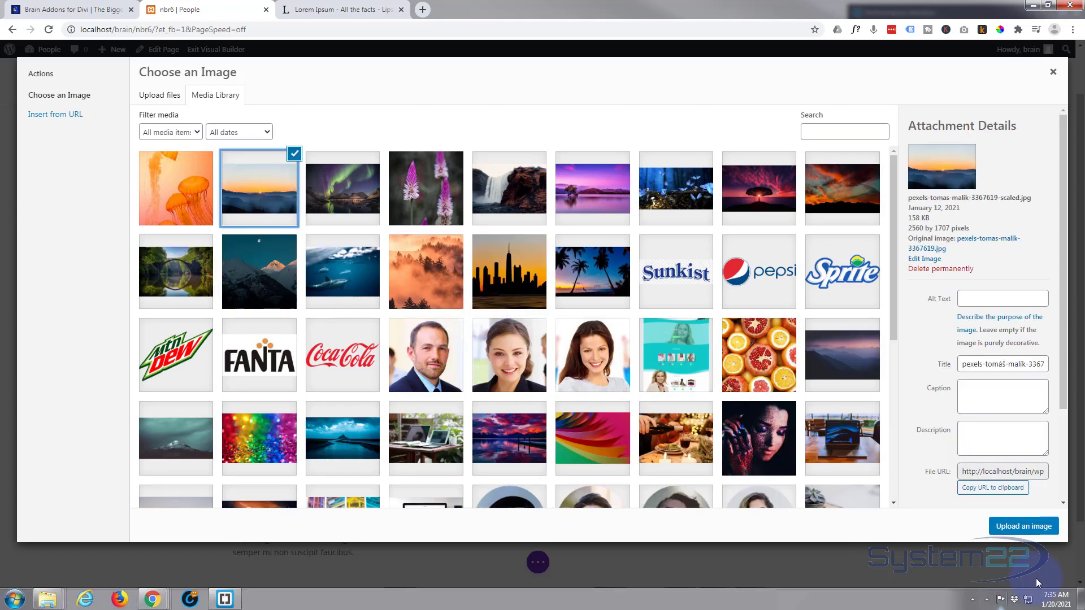
left_click(1022, 530)
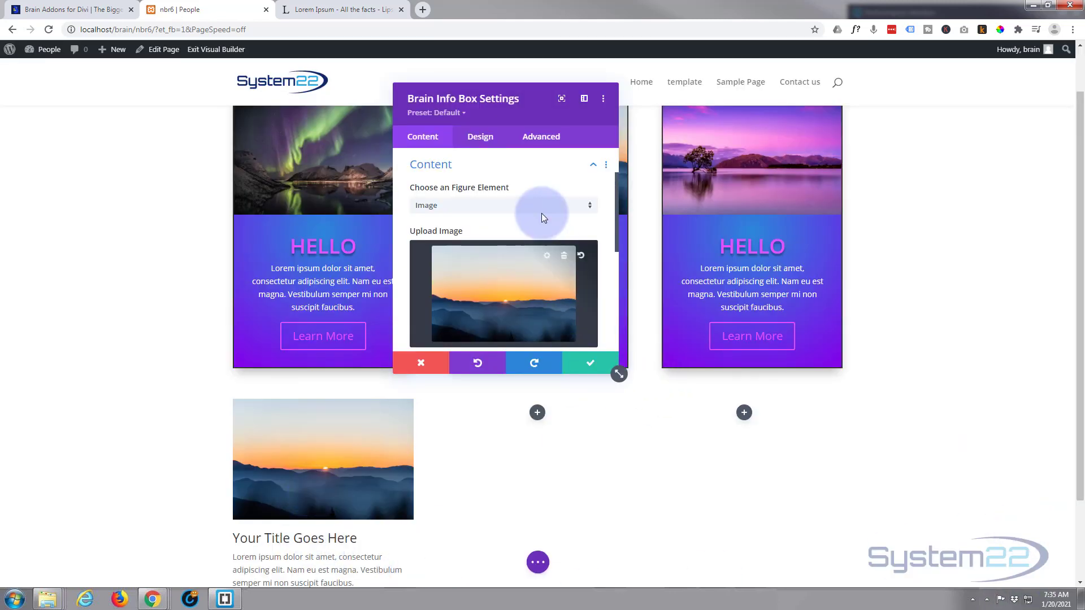
Set the info box's title text to "Goodbye"
scroll(541, 213, "down", 3)
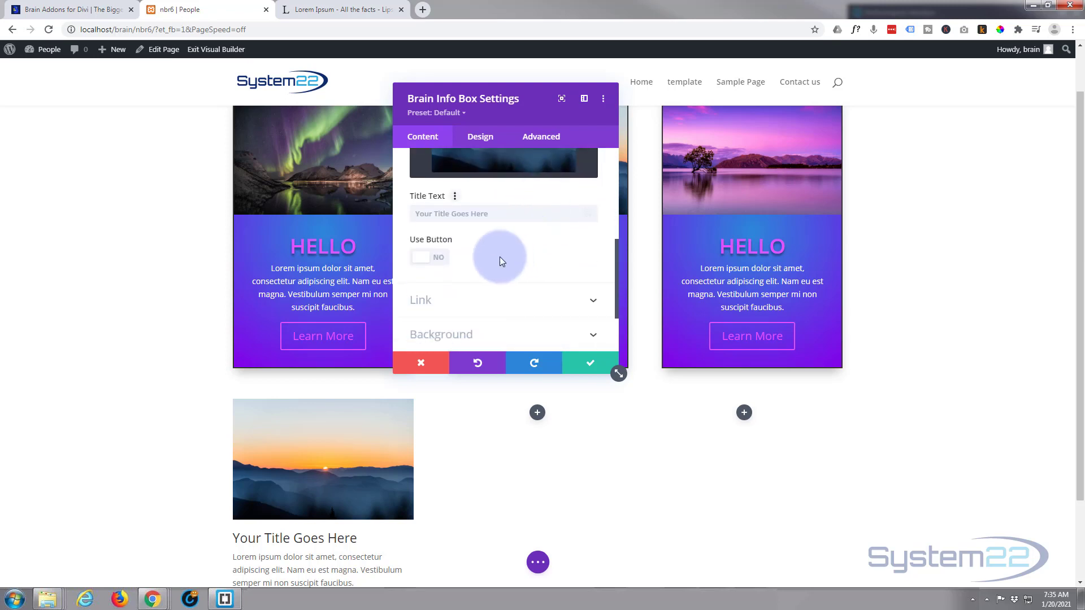
left_click(436, 214)
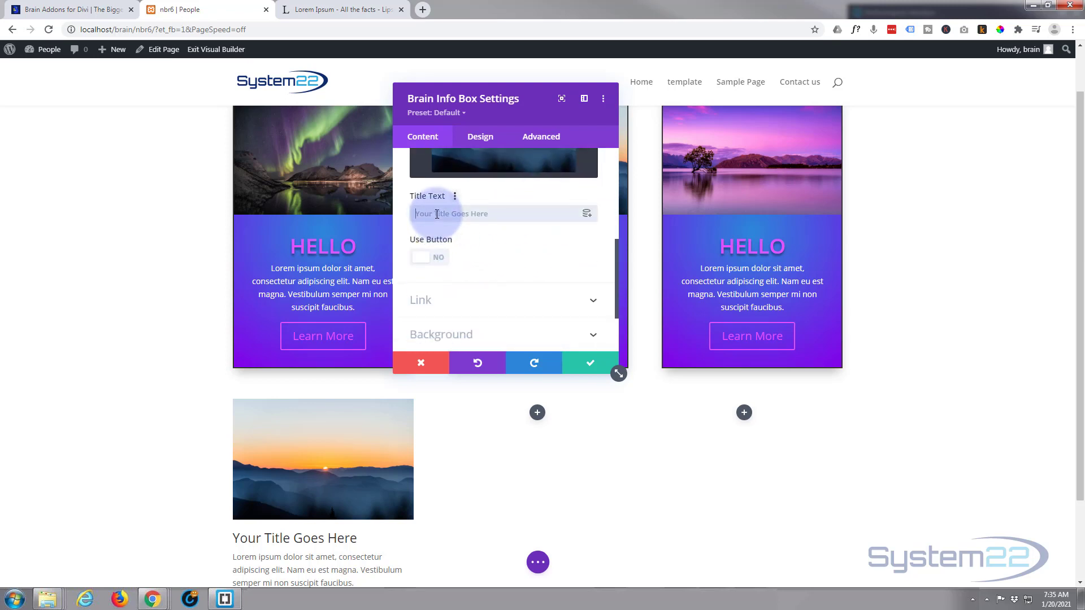
type("Goodbye")
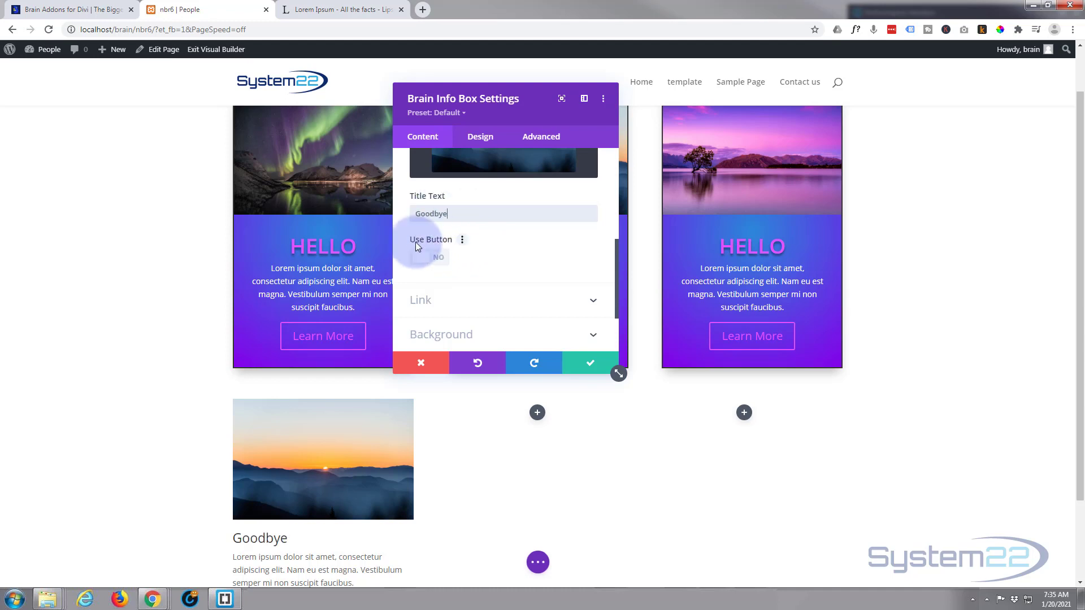
Enable the info box's button with the text "See You Soon" and the placeholder link "#"
left_click(443, 261)
scroll(524, 263, "down", 1)
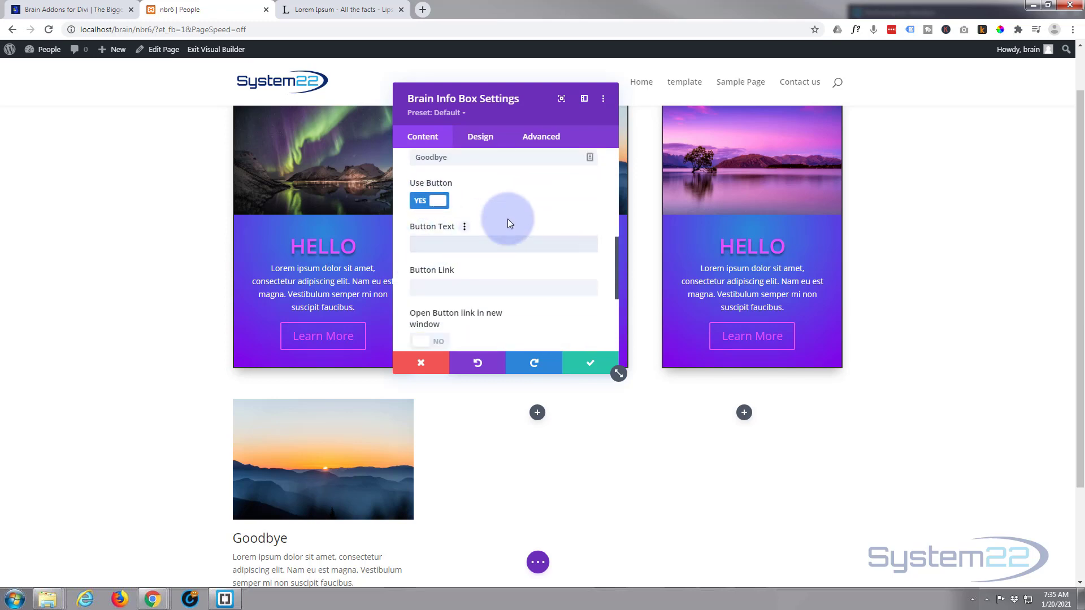
type("See You Soon")
scroll(509, 210, "down", 1)
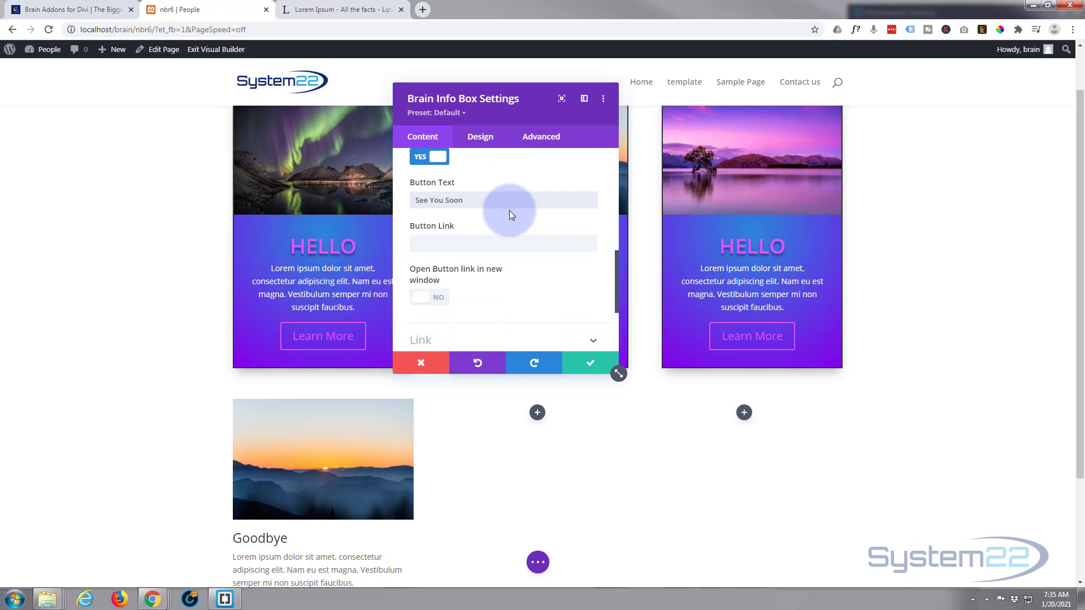
left_click(478, 226)
type("#")
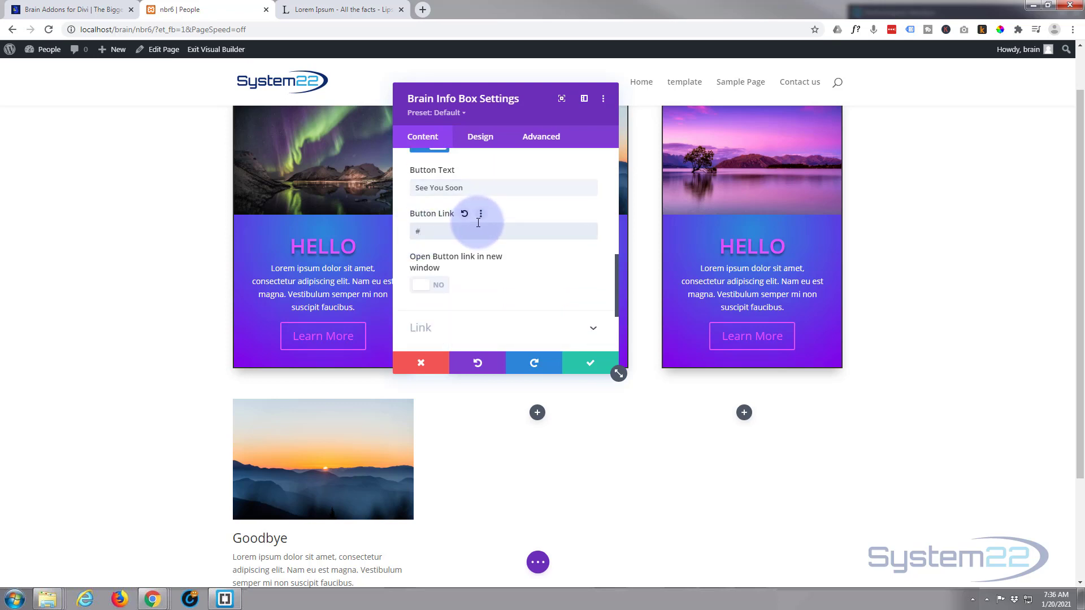
scroll(541, 240, "down", 1)
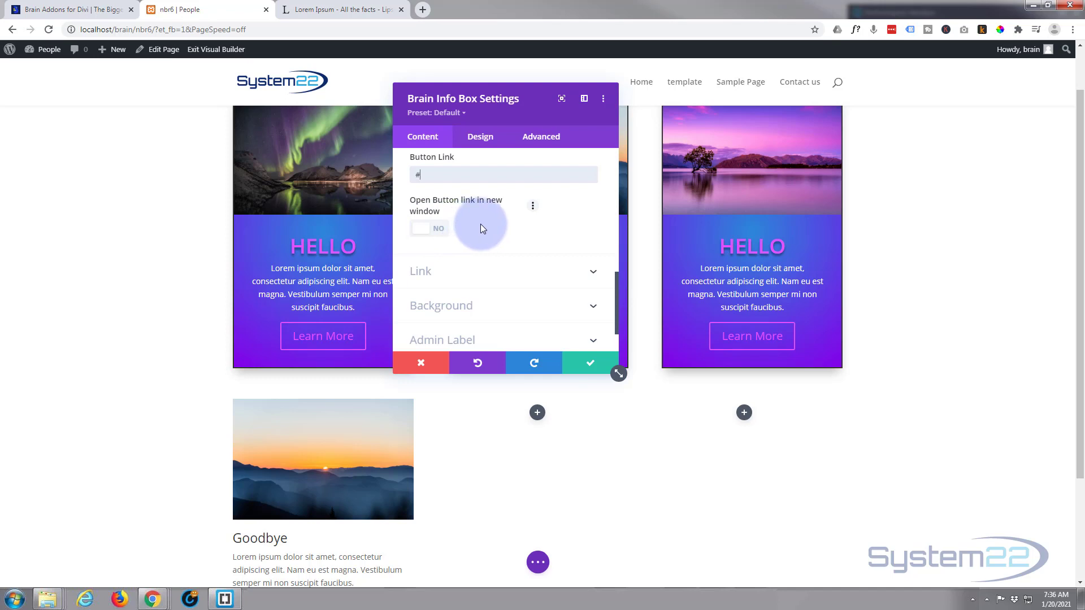
Make the info box's button link open in a new window and look over the module link settings
left_click(429, 229)
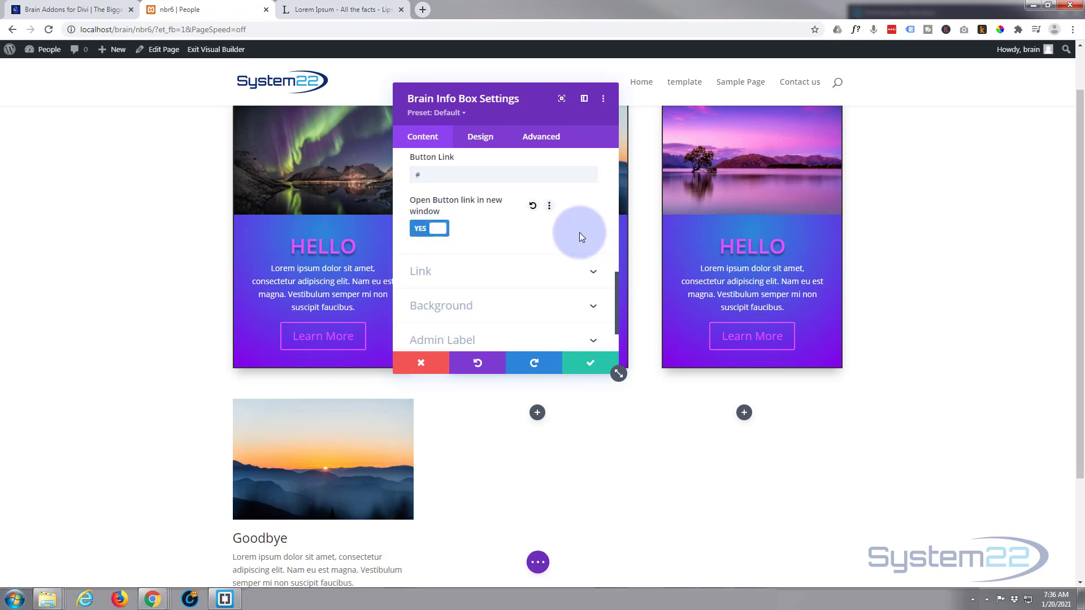
scroll(497, 229, "down", 2)
left_click(492, 221)
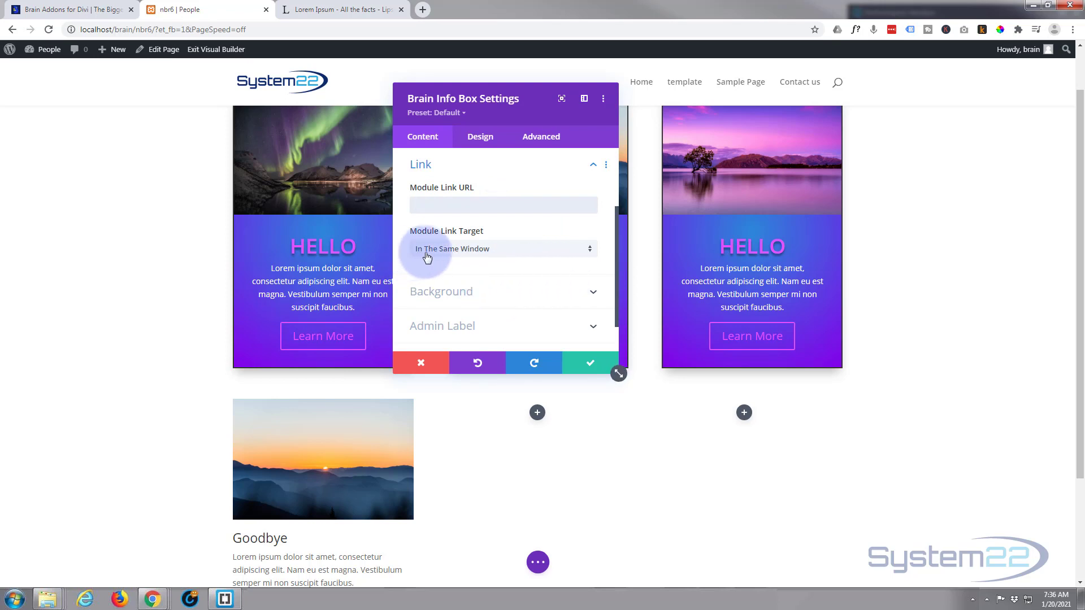
scroll(509, 269, "down", 1)
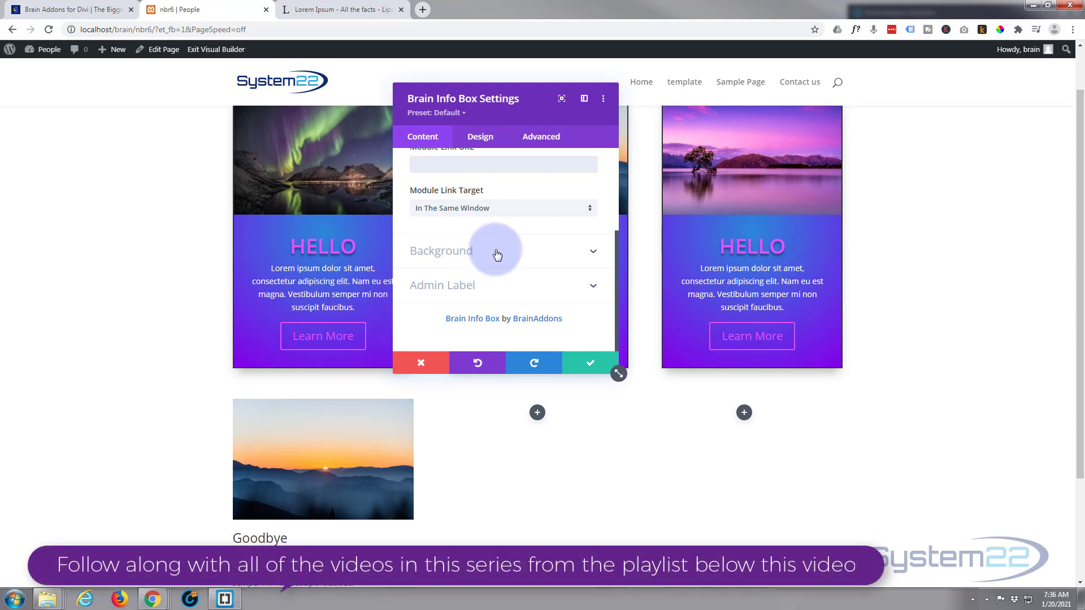
Add a background gradient to the info box, keeping the default blue first color and setting the second color to purple #8300e9
left_click(497, 252)
scroll(500, 286, "down", 1)
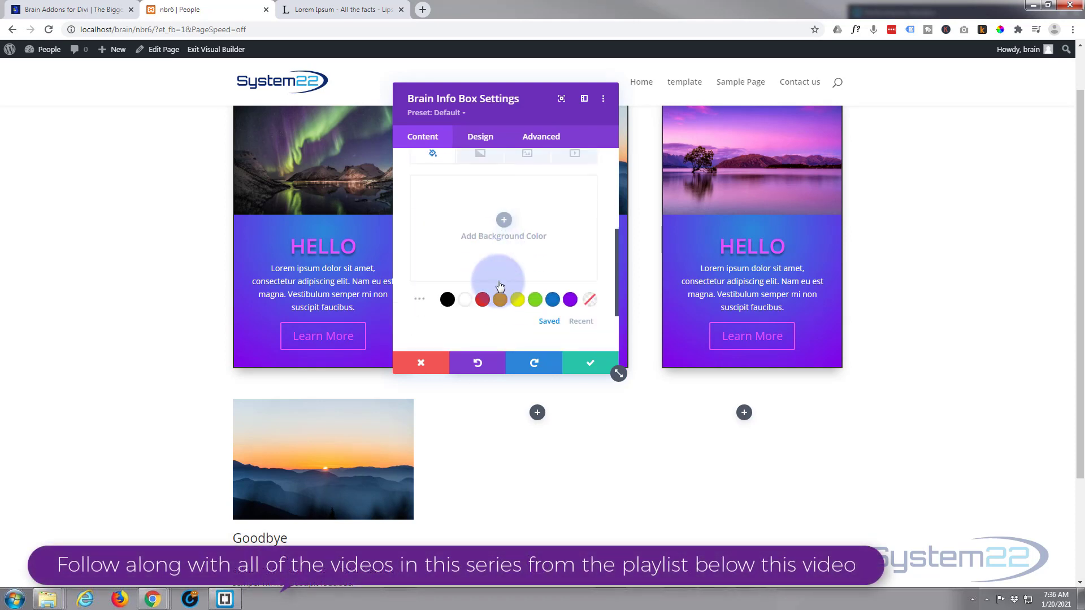
scroll(501, 284, "up", 2)
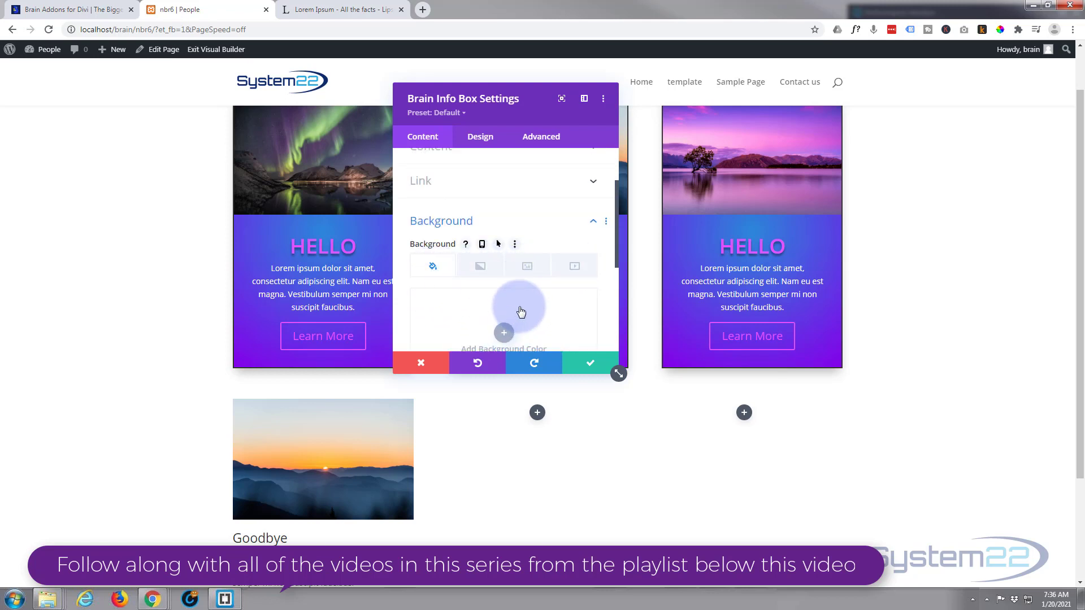
scroll(521, 310, "down", 1)
left_click(477, 221)
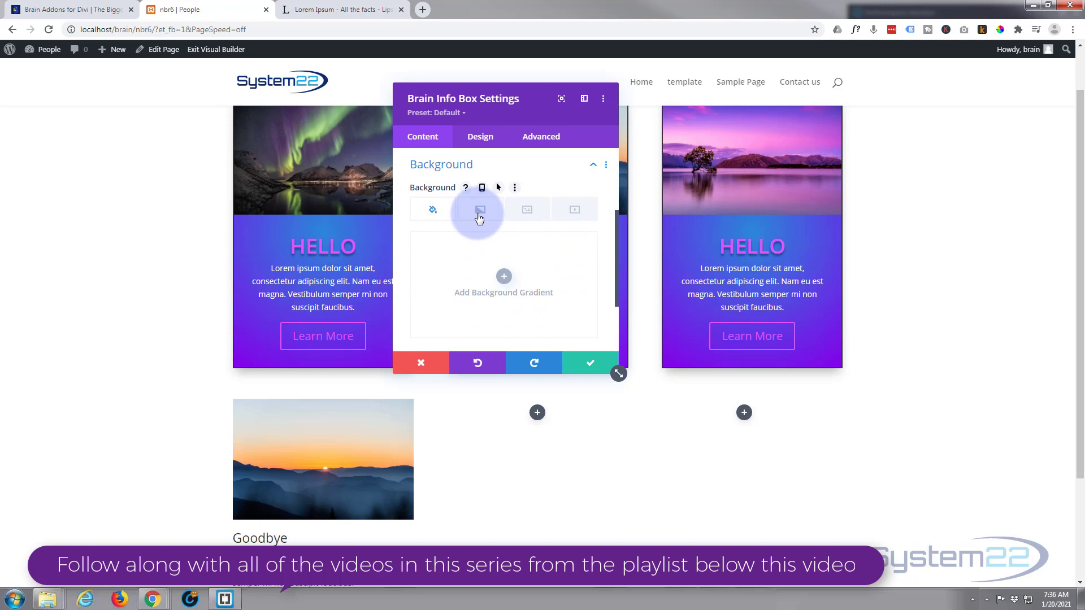
left_click(502, 277)
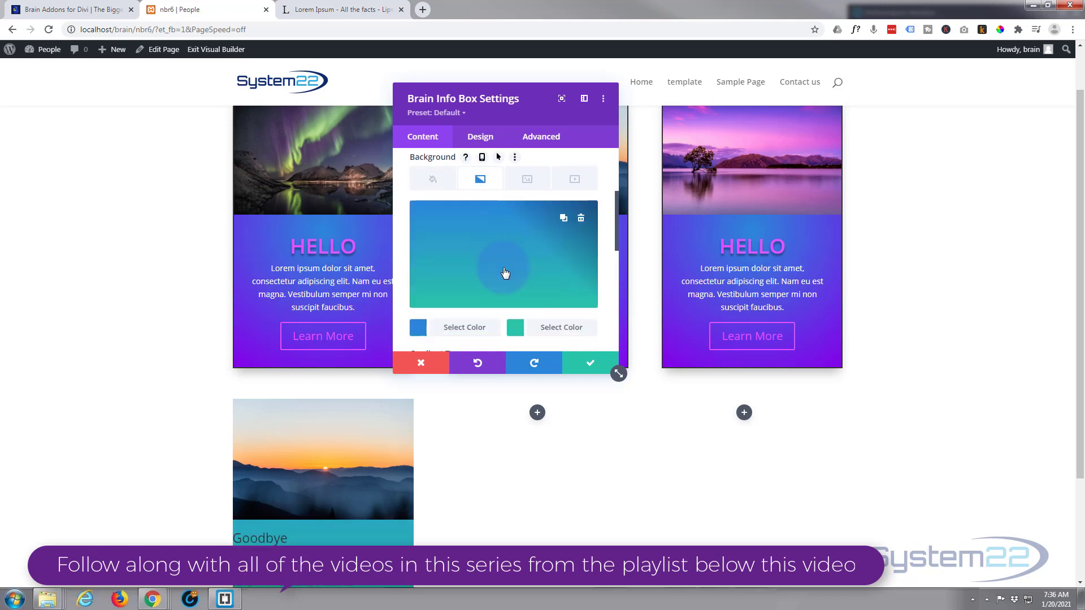
scroll(536, 225, "down", 2)
scroll(525, 244, "up", 2)
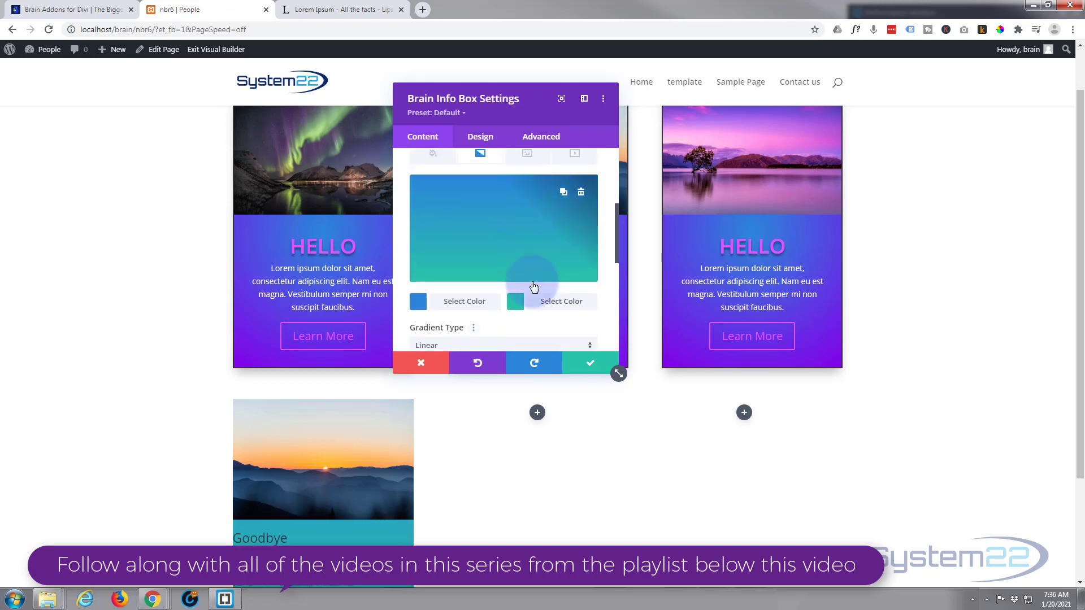
left_click(544, 303)
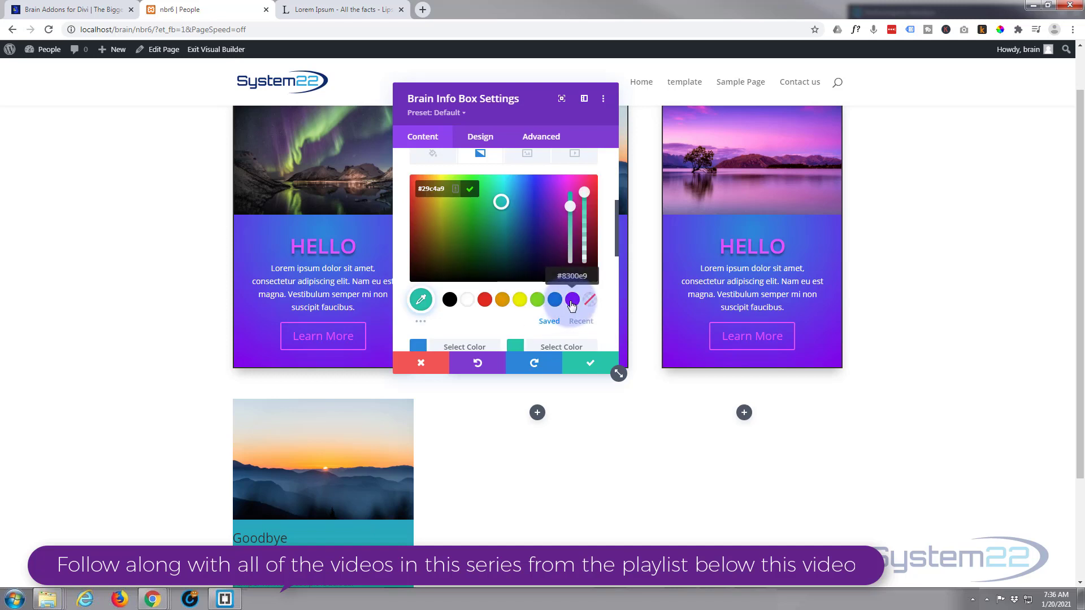
left_click(572, 300)
Change the info box's background gradient type to Radial
scroll(519, 305, "down", 2)
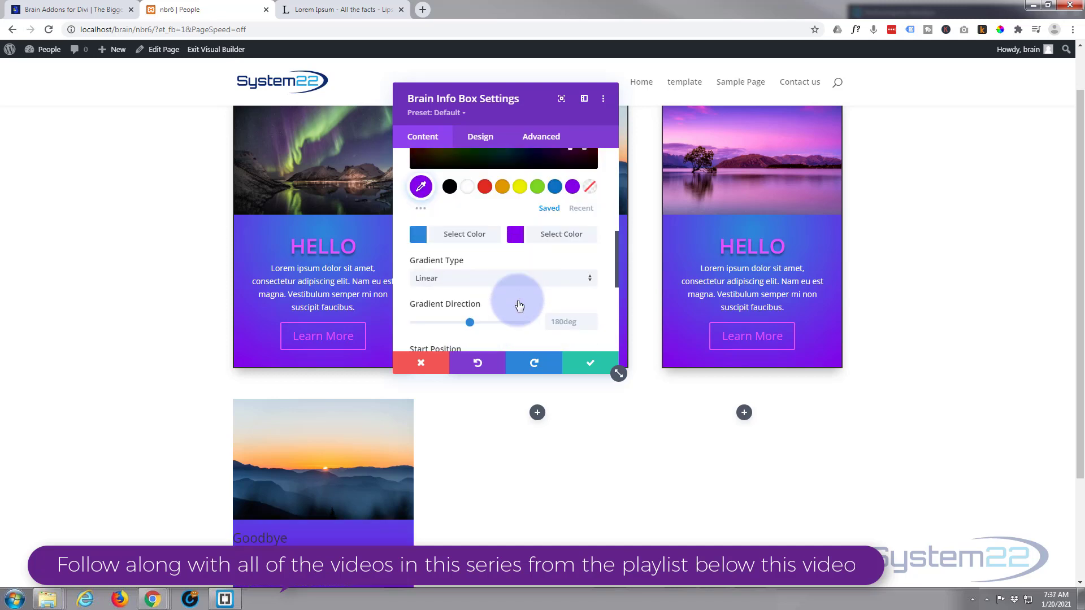
scroll(517, 297, "down", 1)
left_click(497, 222)
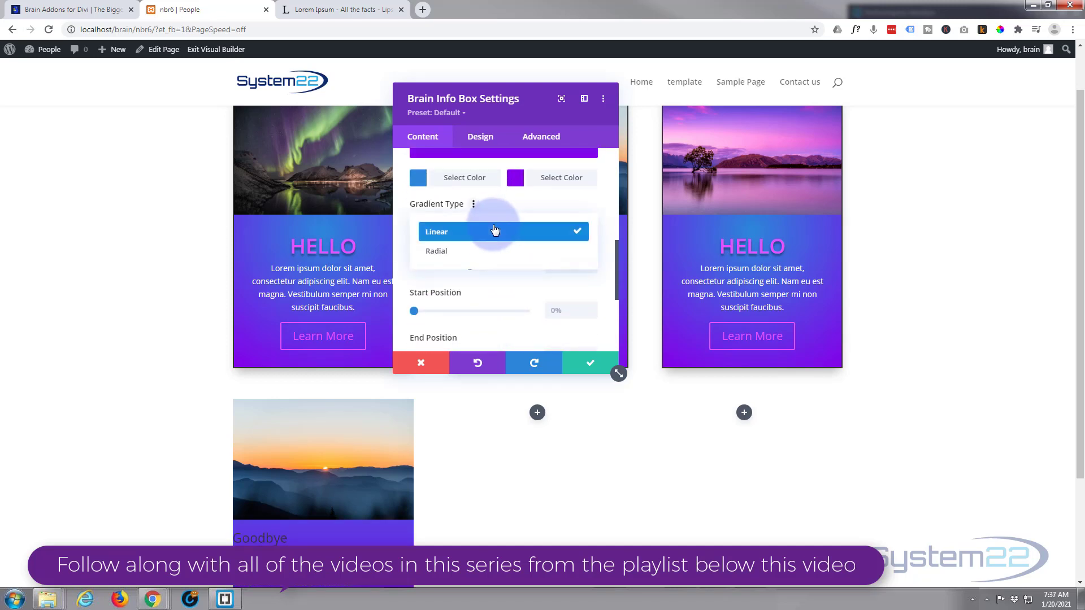
left_click(469, 251)
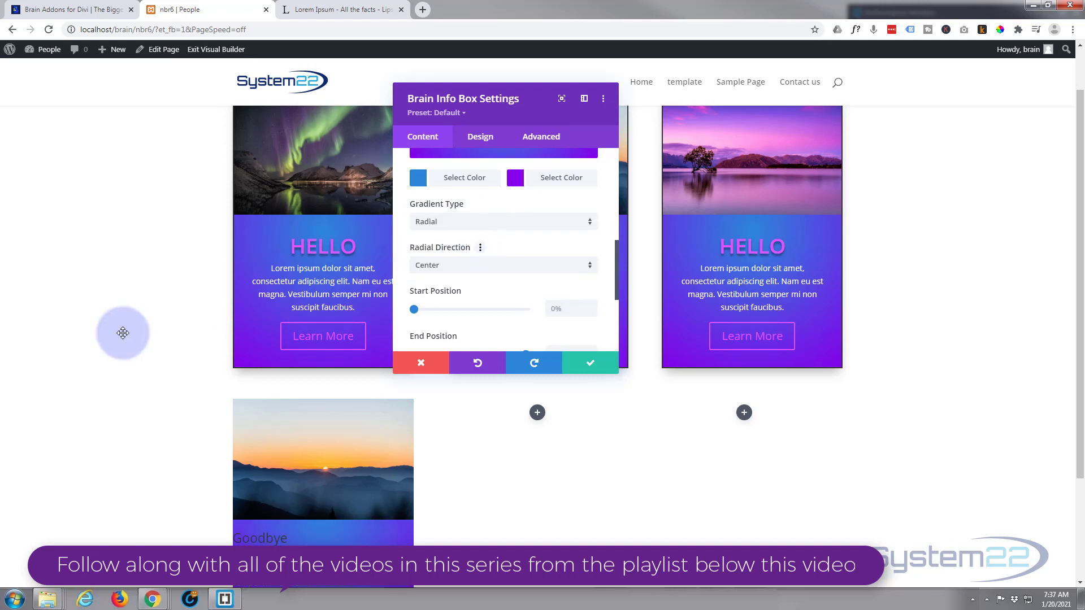
scroll(121, 332, "down", 3)
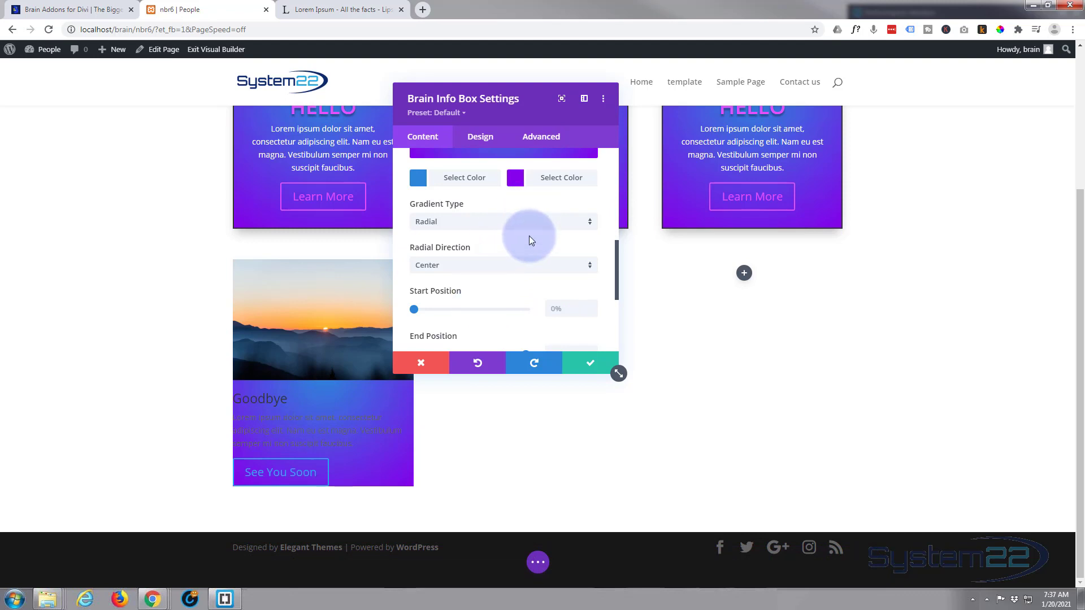
Try a gradient start position of 69% and end position of 42%, and return them to 0% and 100%
scroll(529, 235, "down", 1)
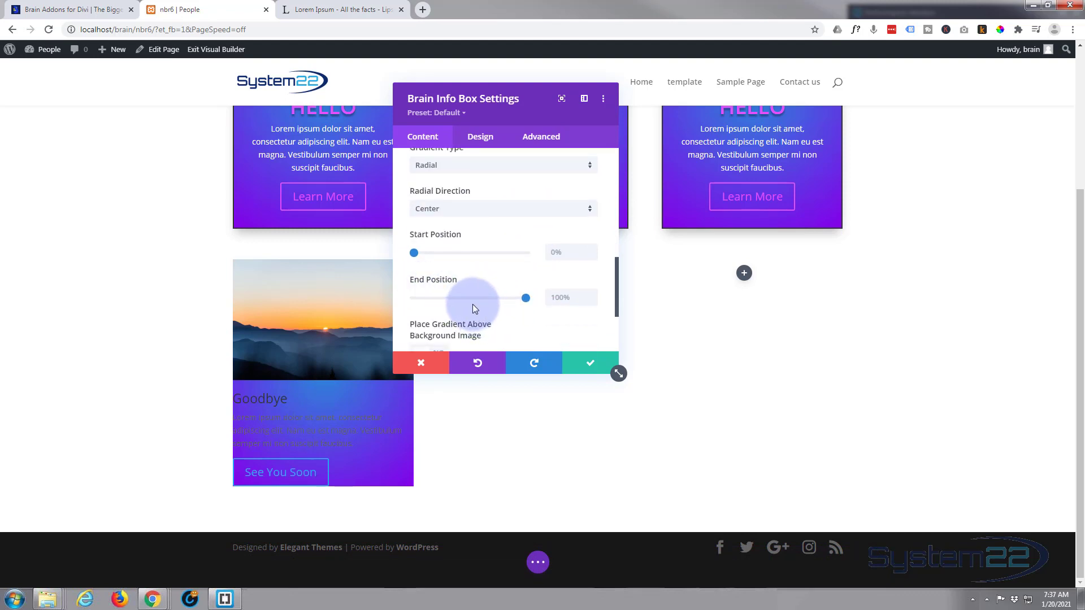
left_click_drag(414, 254, 487, 254)
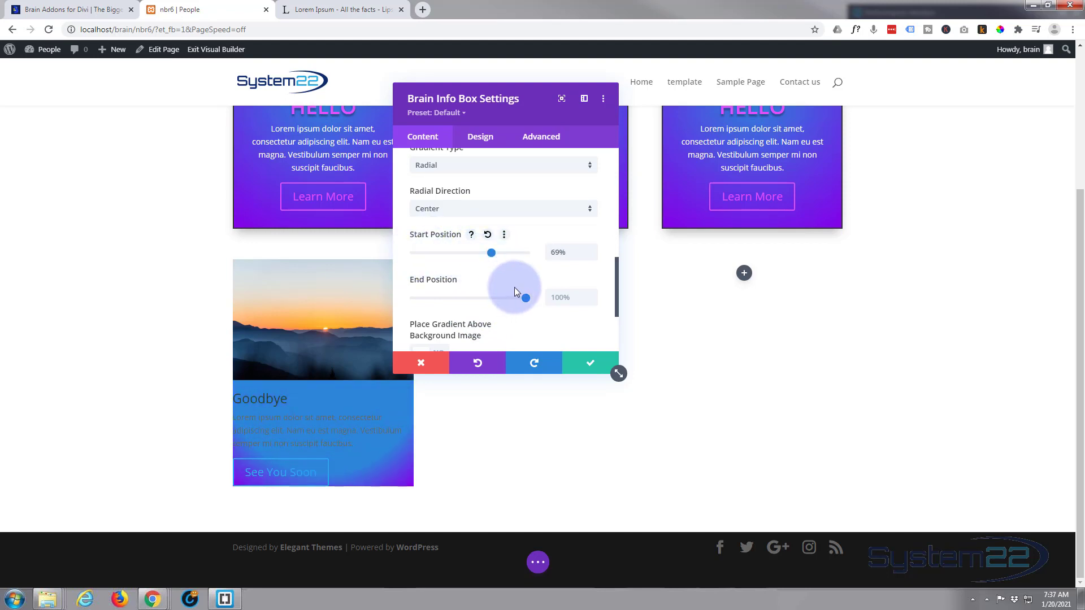
left_click_drag(524, 298, 464, 298)
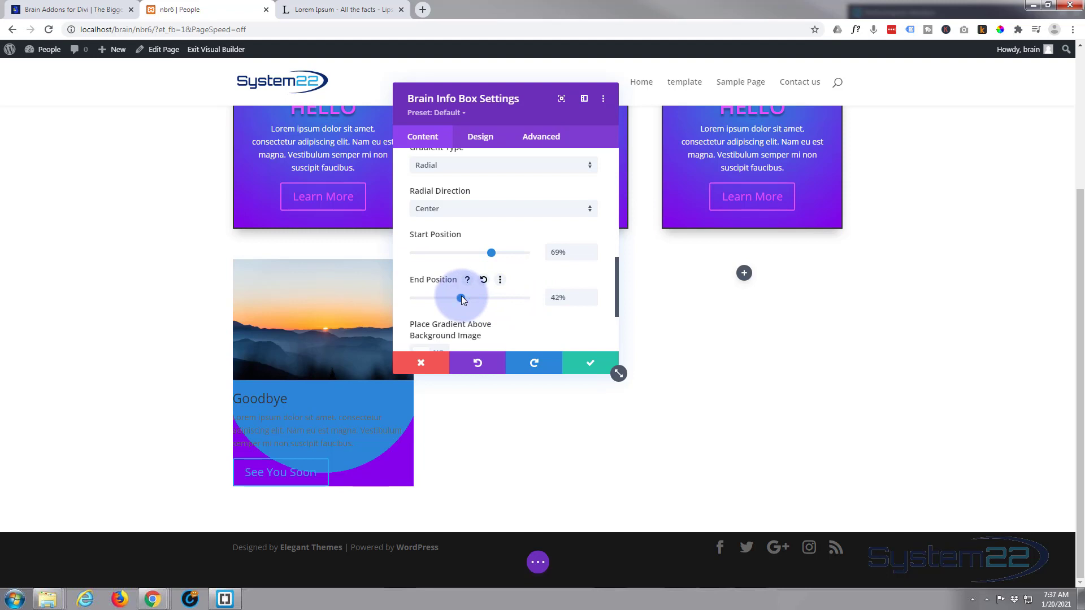
left_click_drag(461, 298, 535, 299)
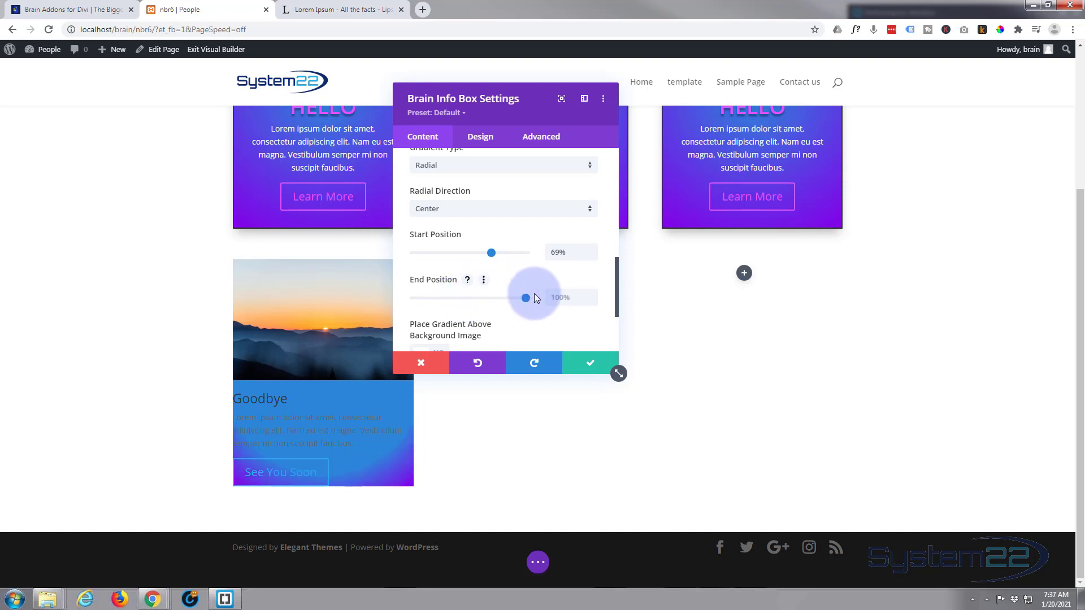
left_click_drag(450, 249, 402, 249)
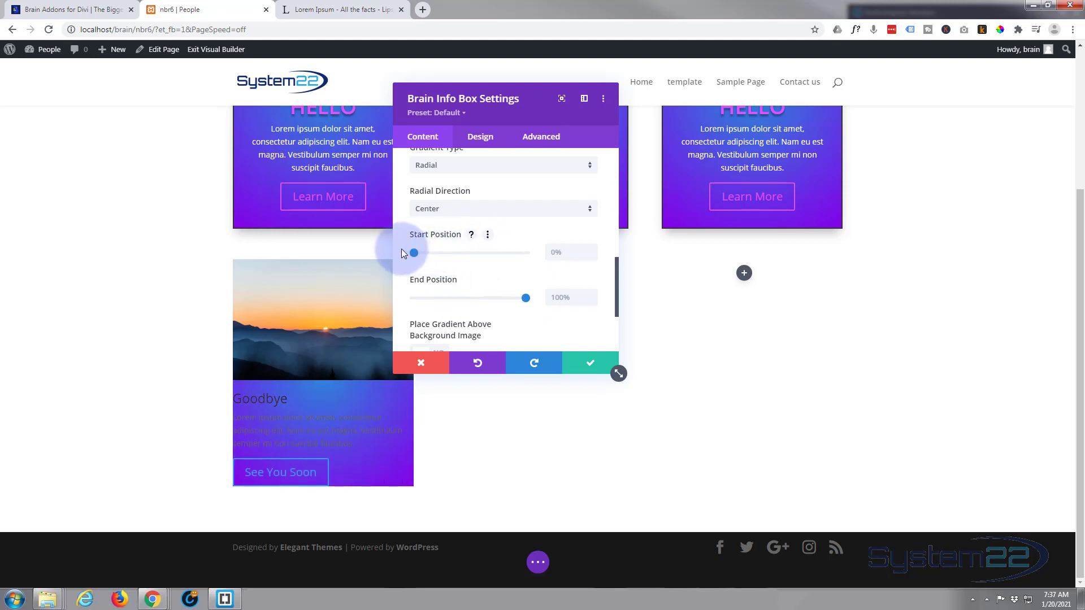
Move the settings window clear of the new card and center the info box's content alignment
scroll(475, 258, "down", 2)
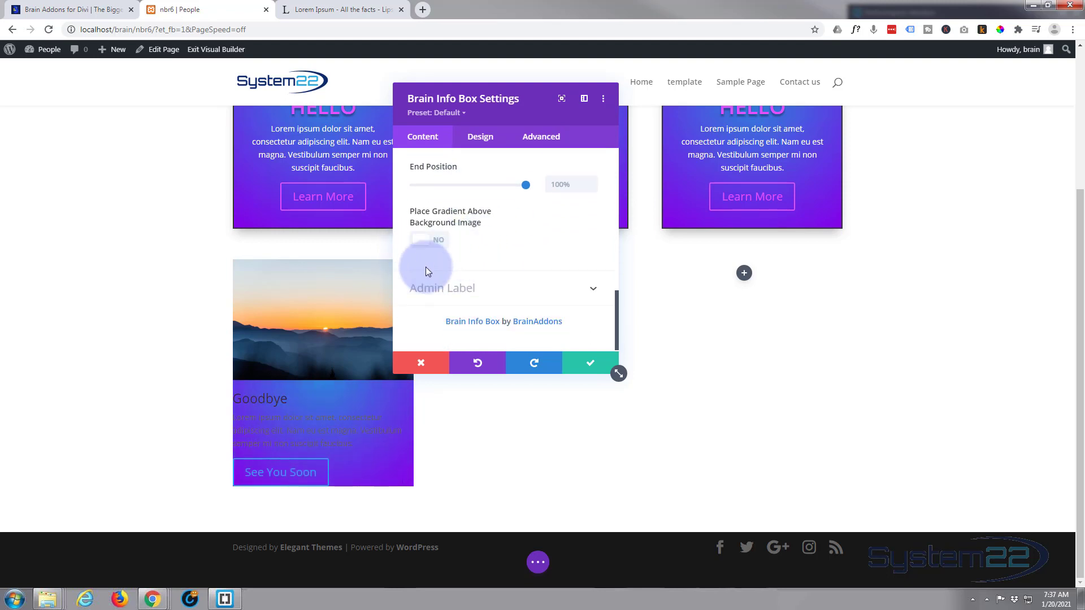
left_click_drag(522, 113, 654, 173)
scroll(620, 223, "up", 1)
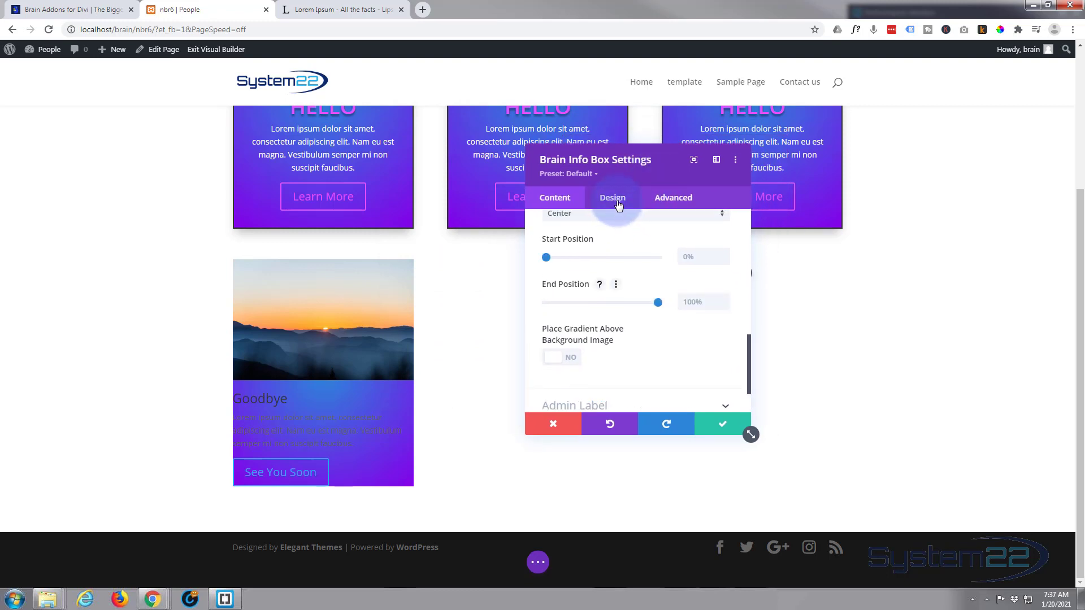
left_click(617, 200)
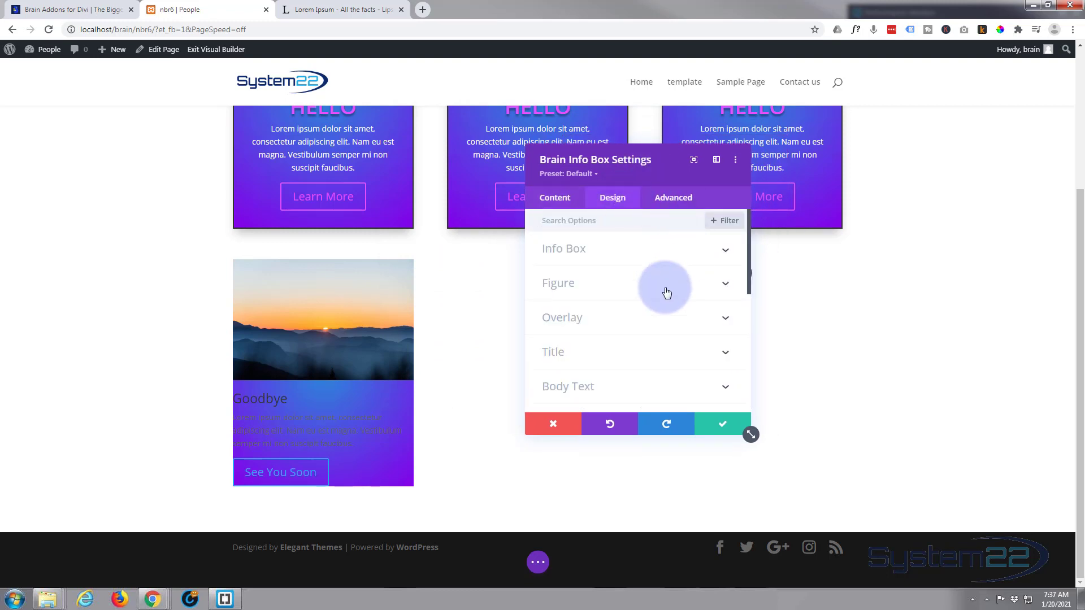
left_click(637, 252)
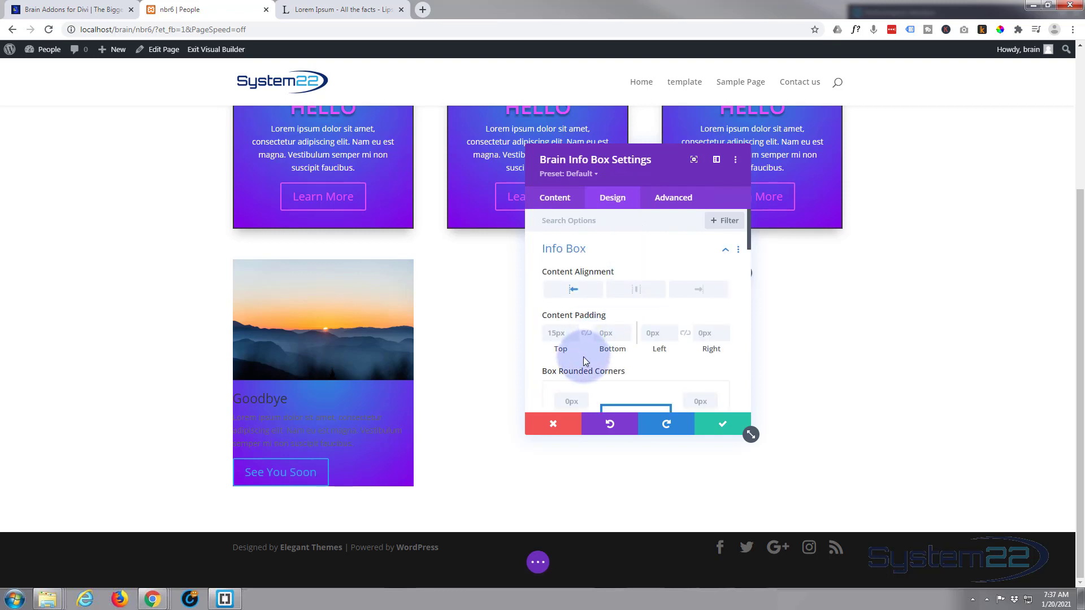
left_click(638, 289)
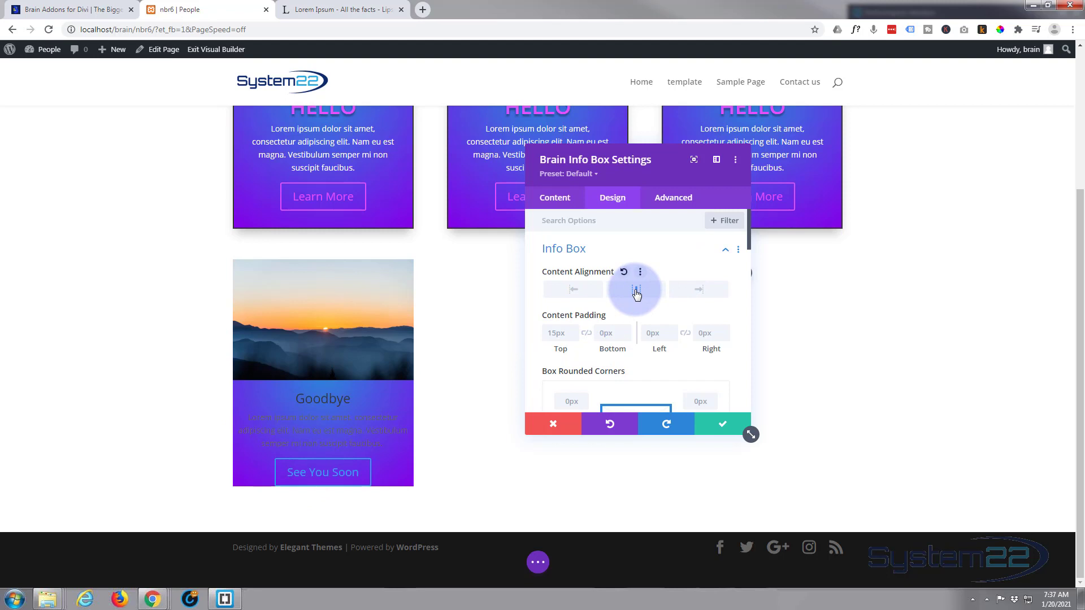
Set the info box's content padding to 30px on all four sides, linking top with bottom and left with right
scroll(636, 294, "down", 1)
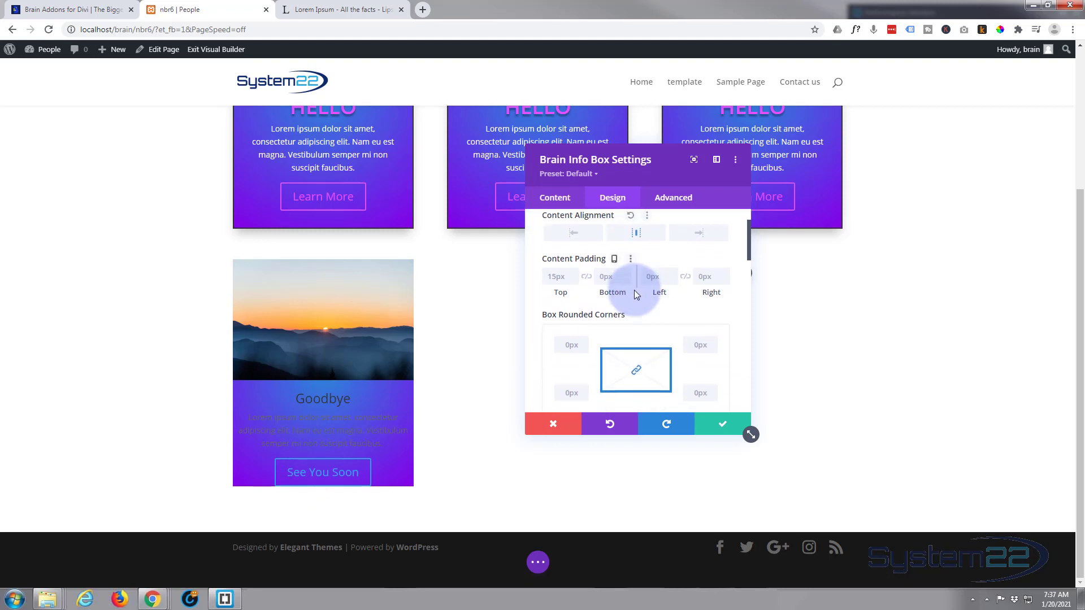
left_click(548, 276)
left_click_drag(548, 276, 562, 276)
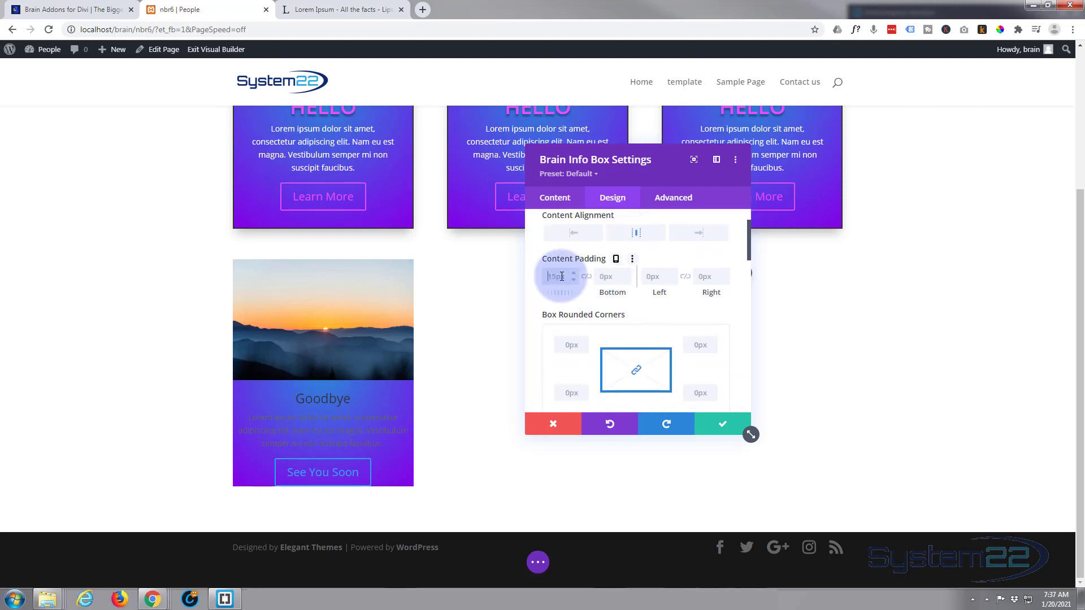
type("30px")
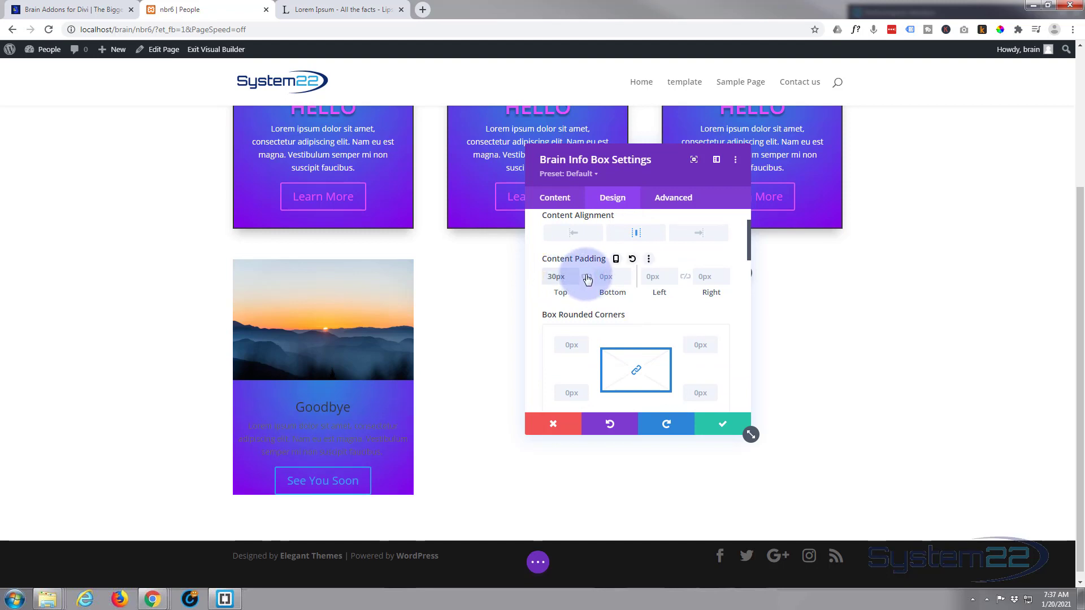
left_click(587, 276)
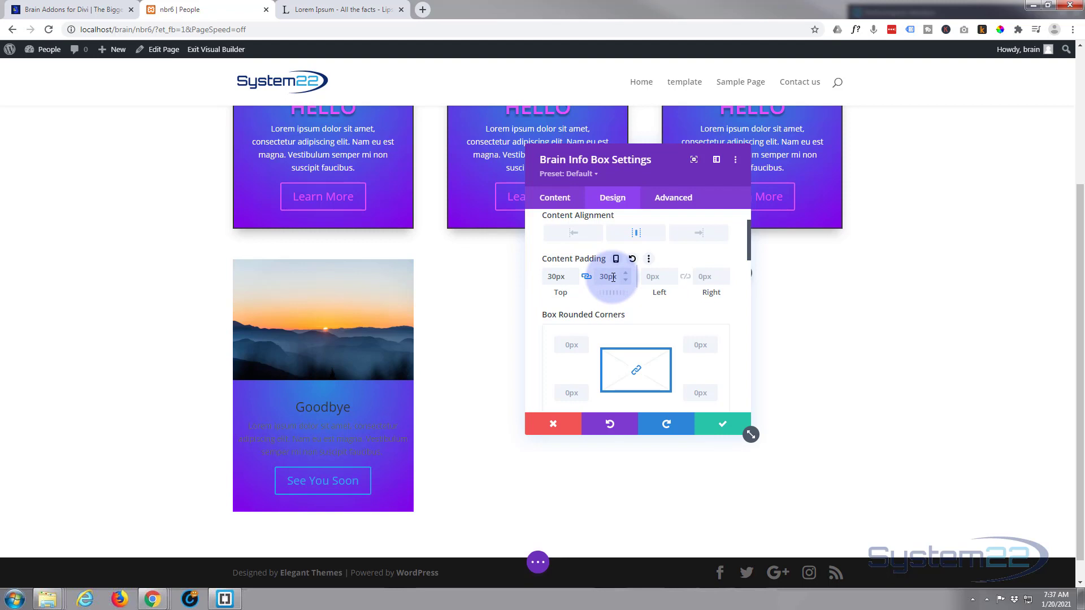
left_click(648, 277)
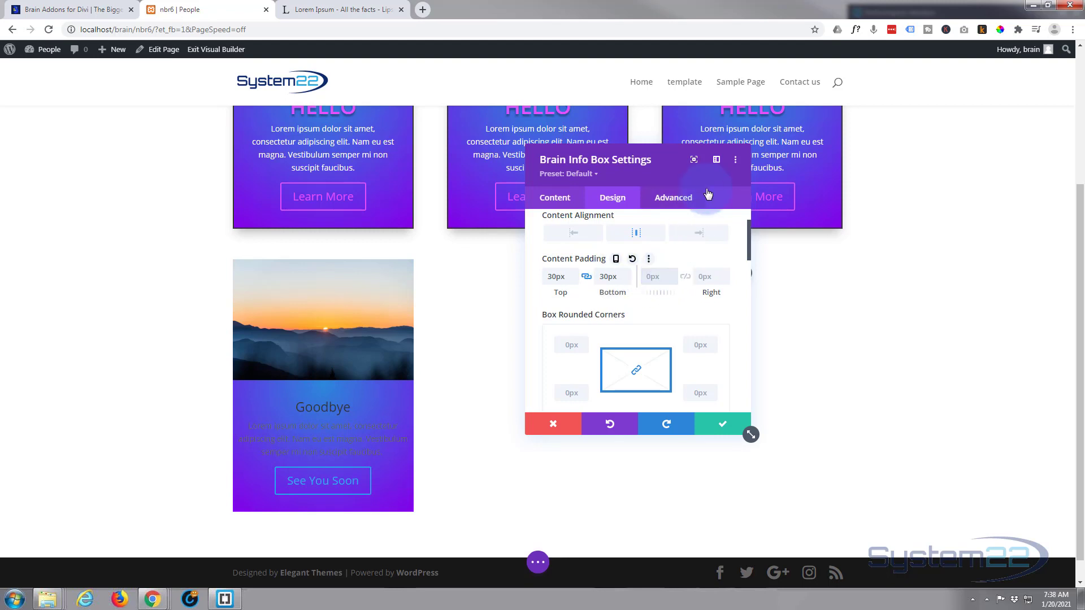
left_click(684, 277)
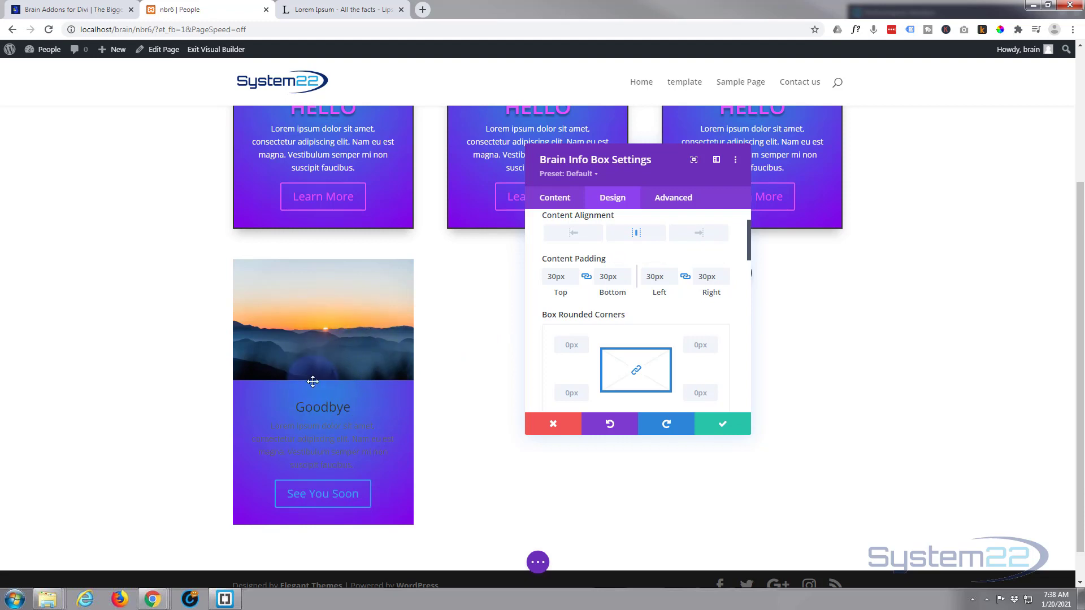
left_click(249, 391)
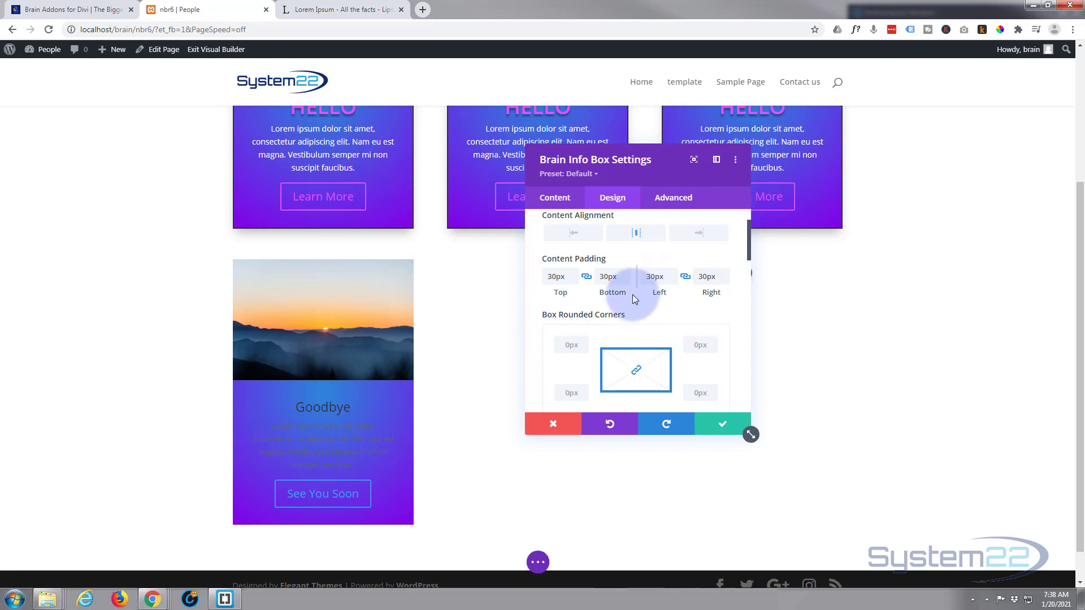
Give the info box a 2px border on all sides
scroll(632, 294, "down", 1)
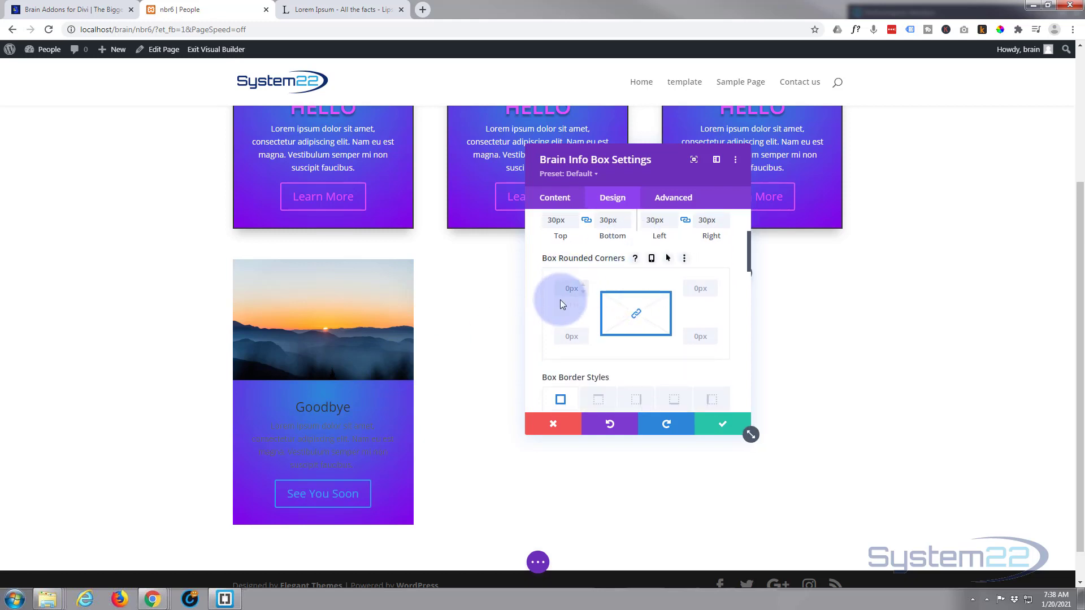
scroll(561, 299, "down", 2)
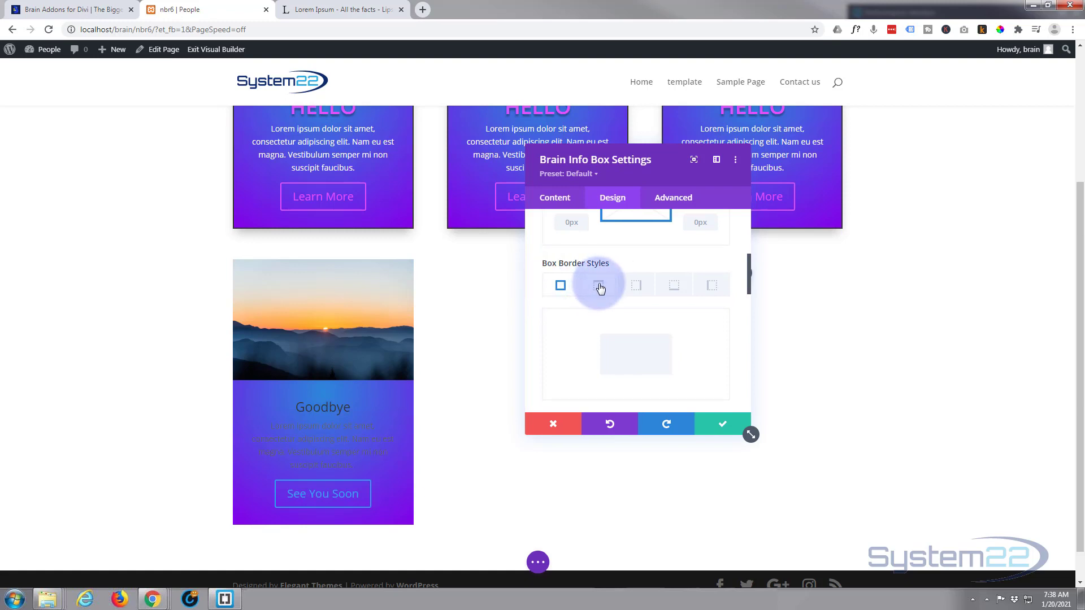
scroll(599, 288, "down", 1)
scroll(599, 285, "down", 1)
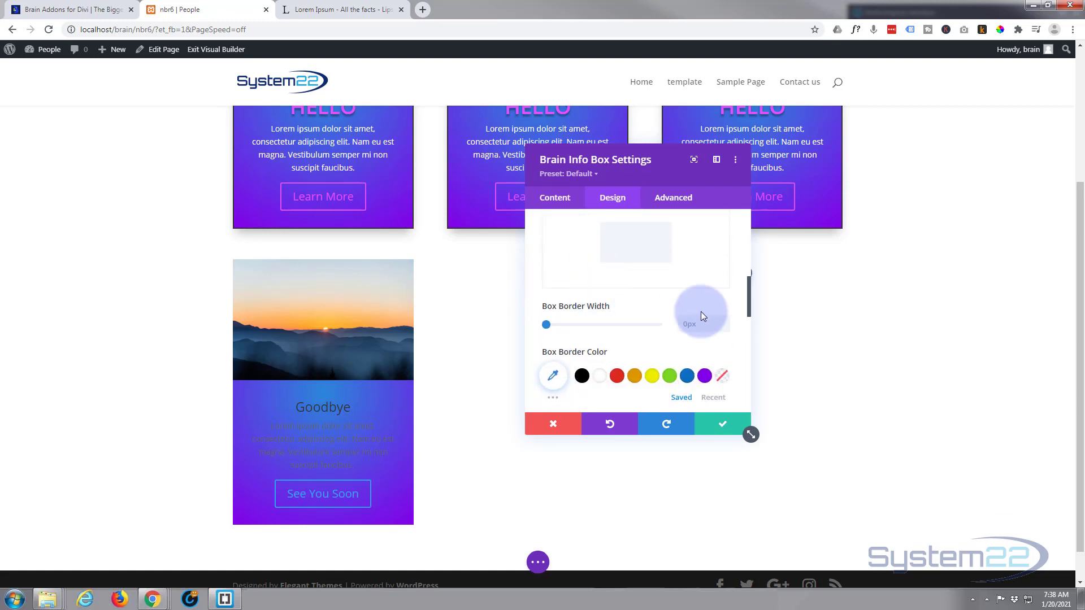
left_click(724, 319)
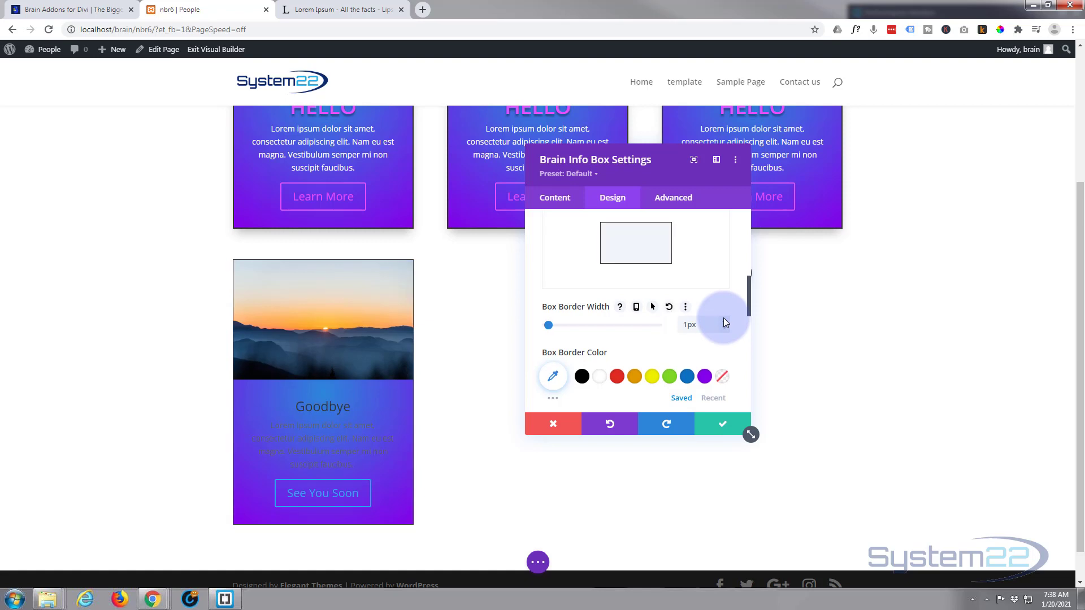
left_click(724, 319)
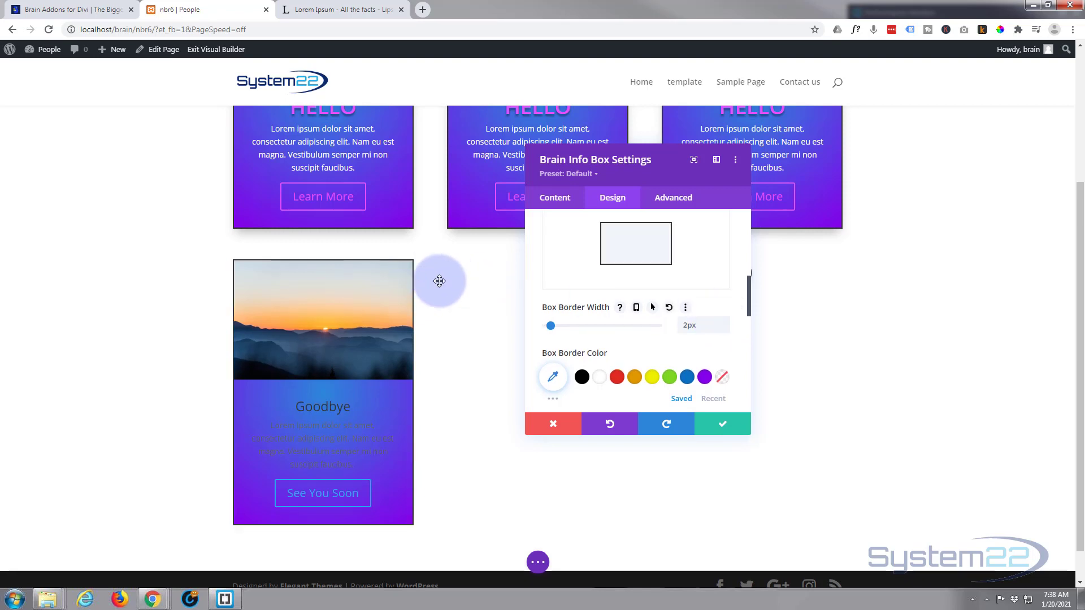
Reduce the info box's border width to 1px
left_click(724, 329)
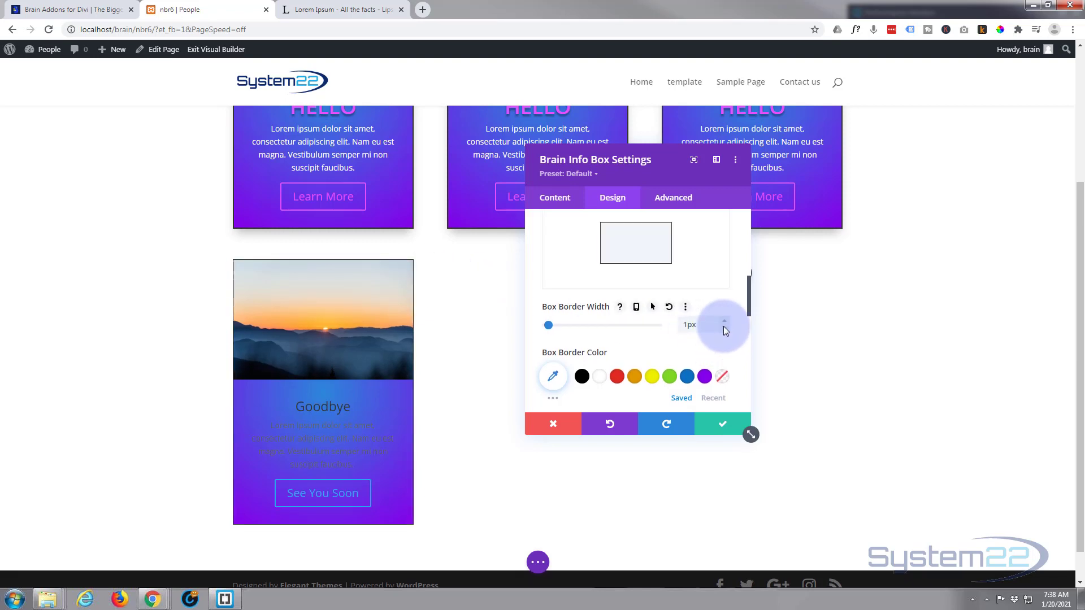
scroll(620, 294, "down", 1)
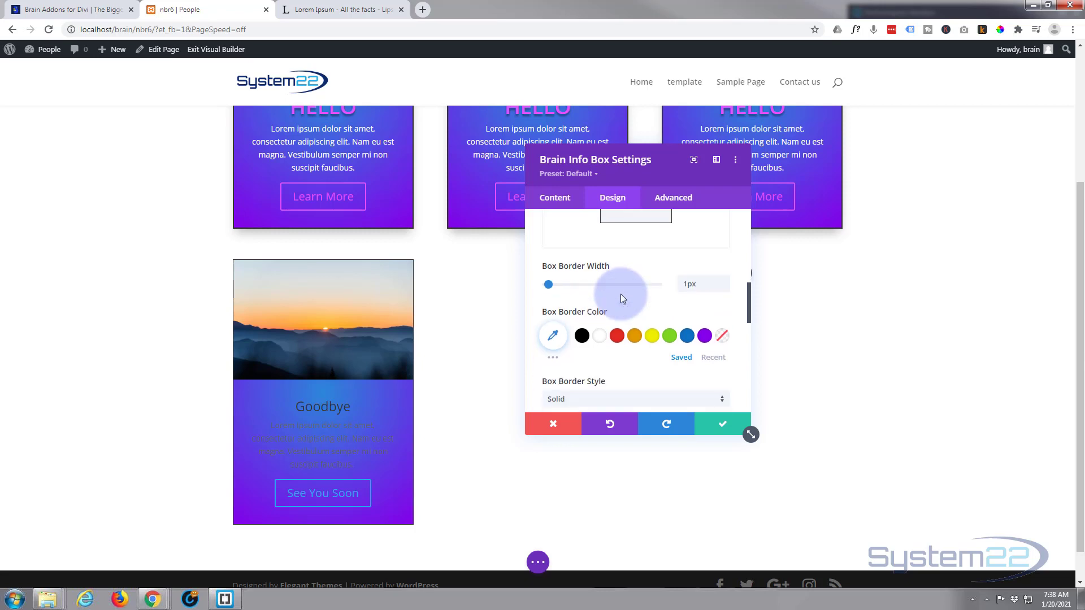
scroll(620, 294, "down", 4)
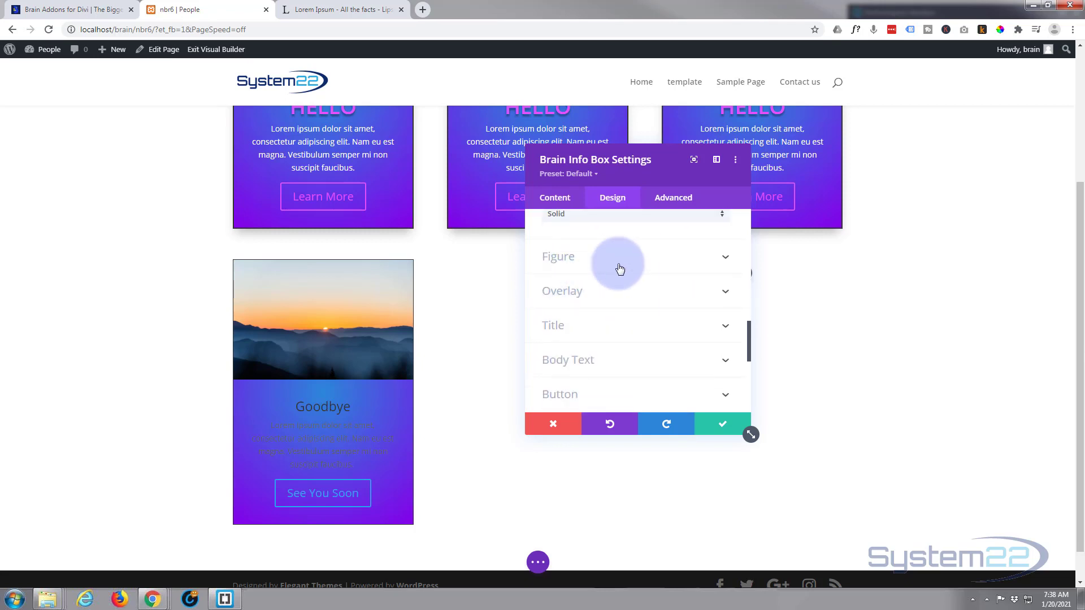
Try an image height of 189px in the info box's Figure settings and clear the value again
left_click(622, 267)
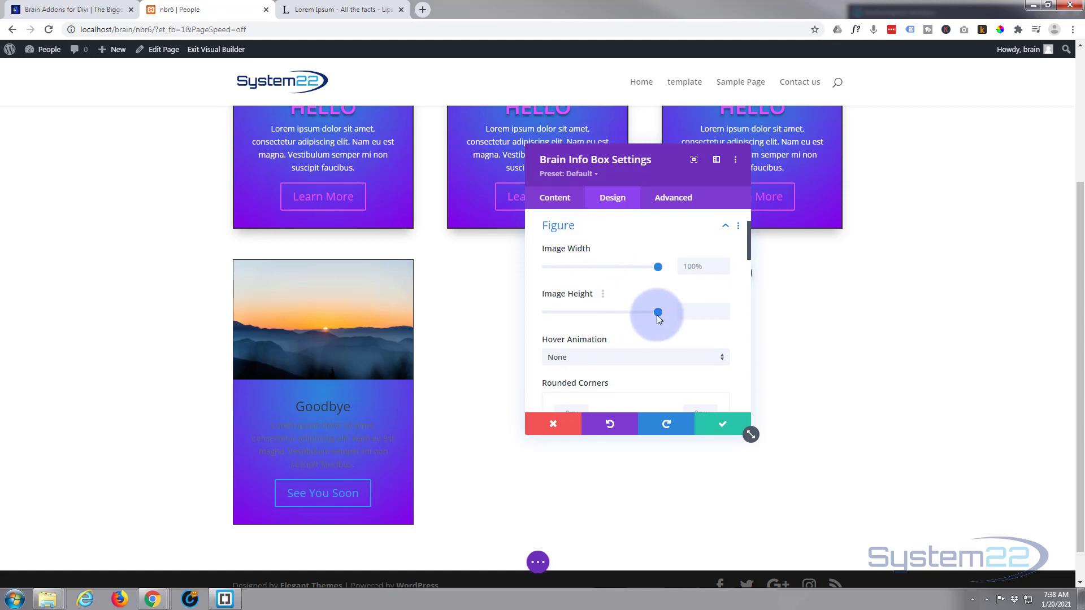
left_click_drag(656, 314, 569, 316)
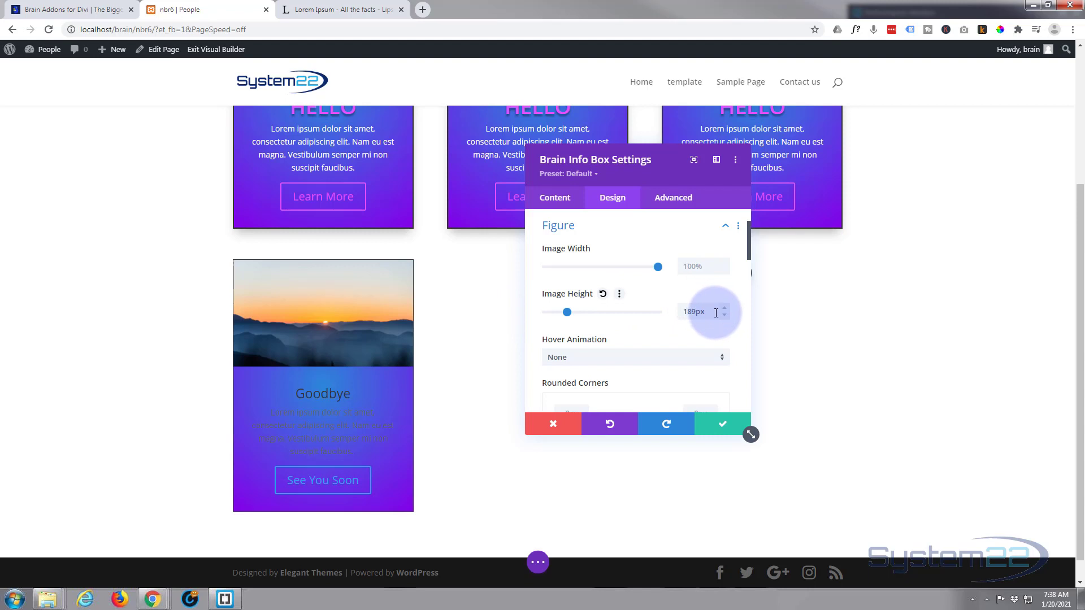
left_click_drag(716, 313, 685, 311)
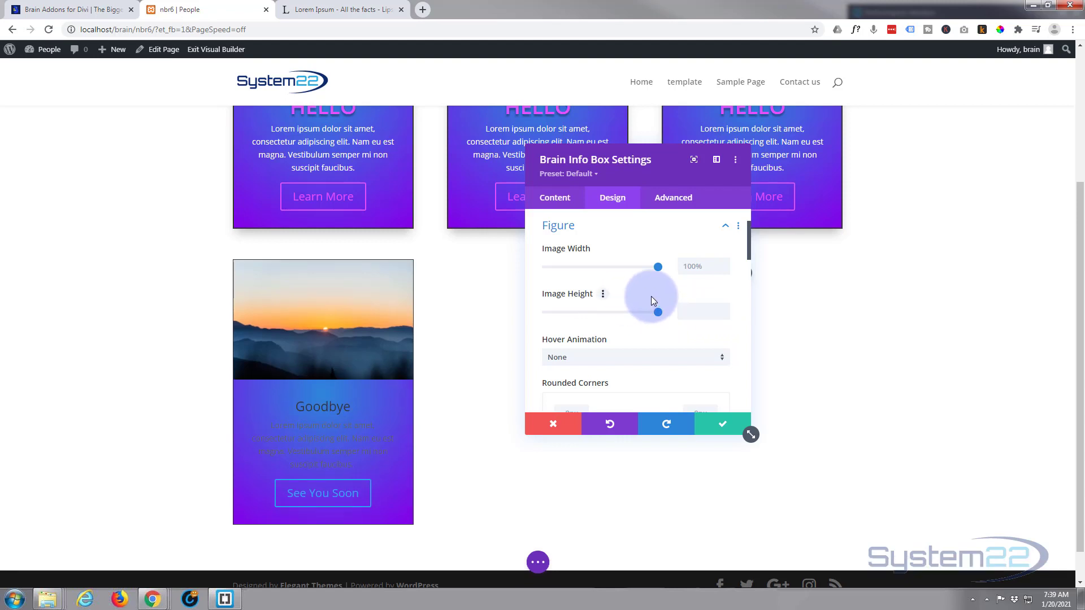
Try the Zoom Out hover animation on the info box's image, and settle on Zoom In
scroll(651, 298, "down", 1)
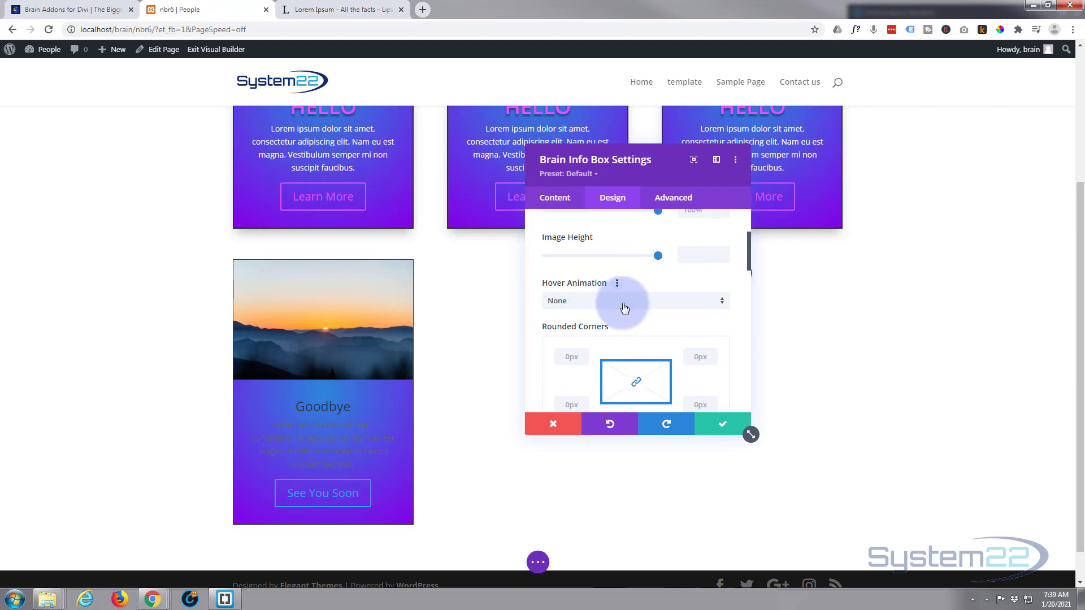
left_click(624, 302)
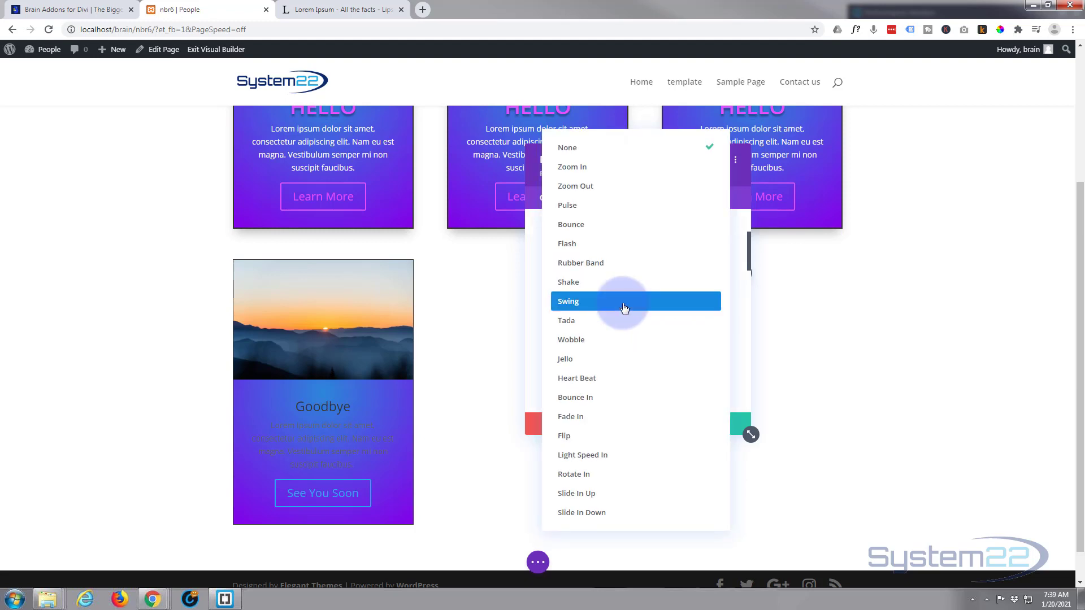
left_click(596, 189)
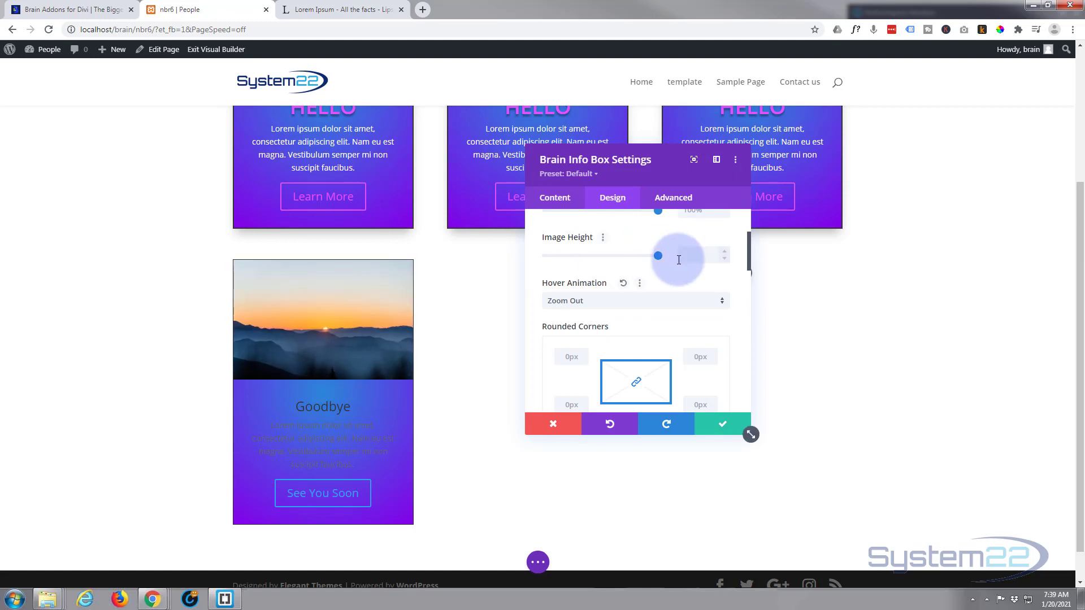
scroll(675, 282, "up", 1)
scroll(666, 300, "down", 1)
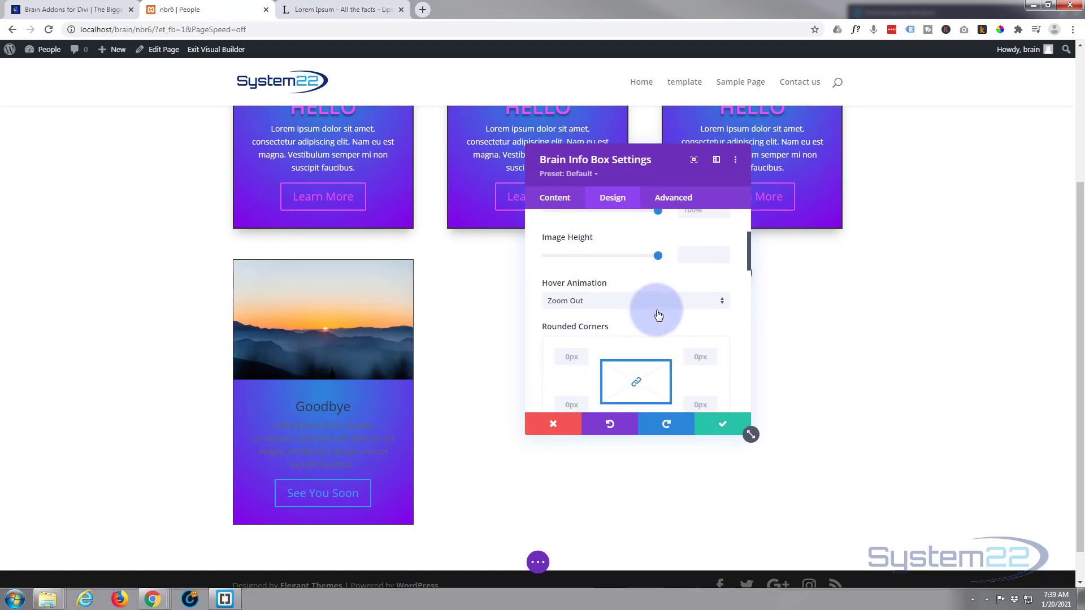
left_click(658, 308)
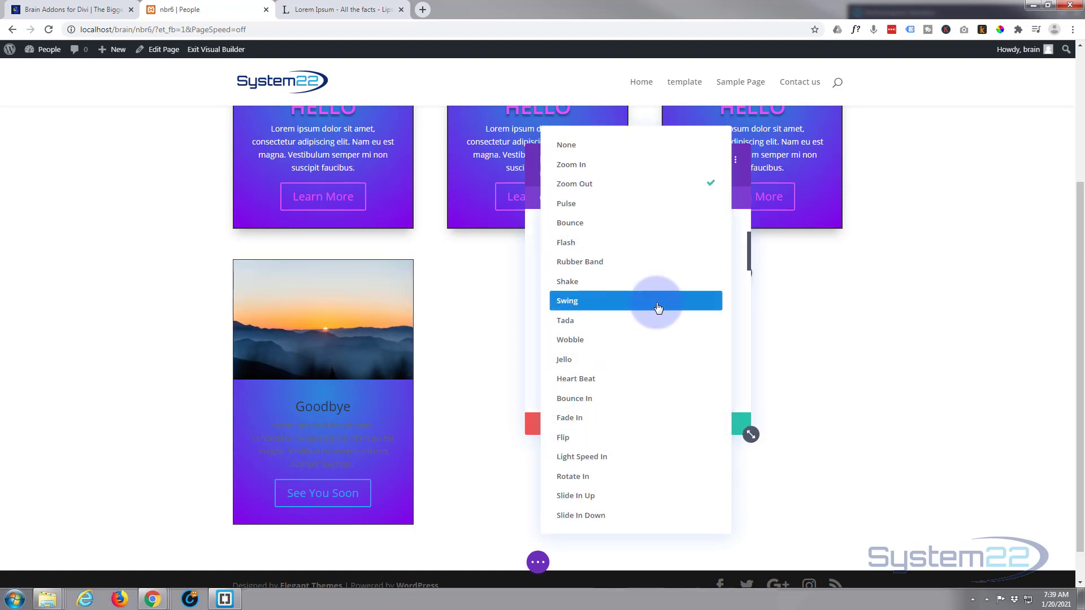
left_click(594, 171)
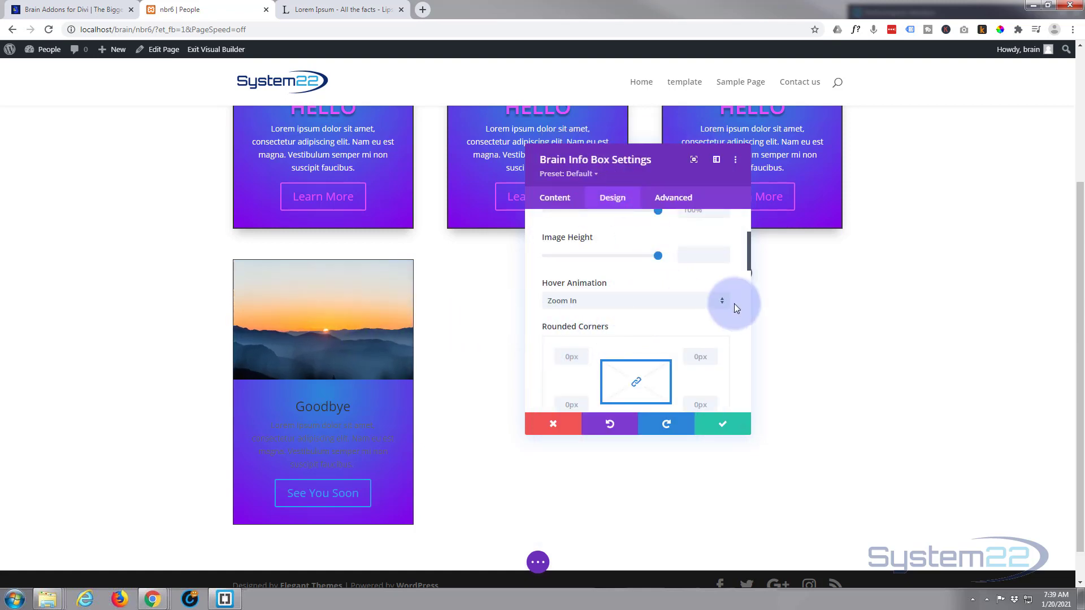
Set the image overlay's background color to the saved purple #8300e9
scroll(618, 299, "down", 2)
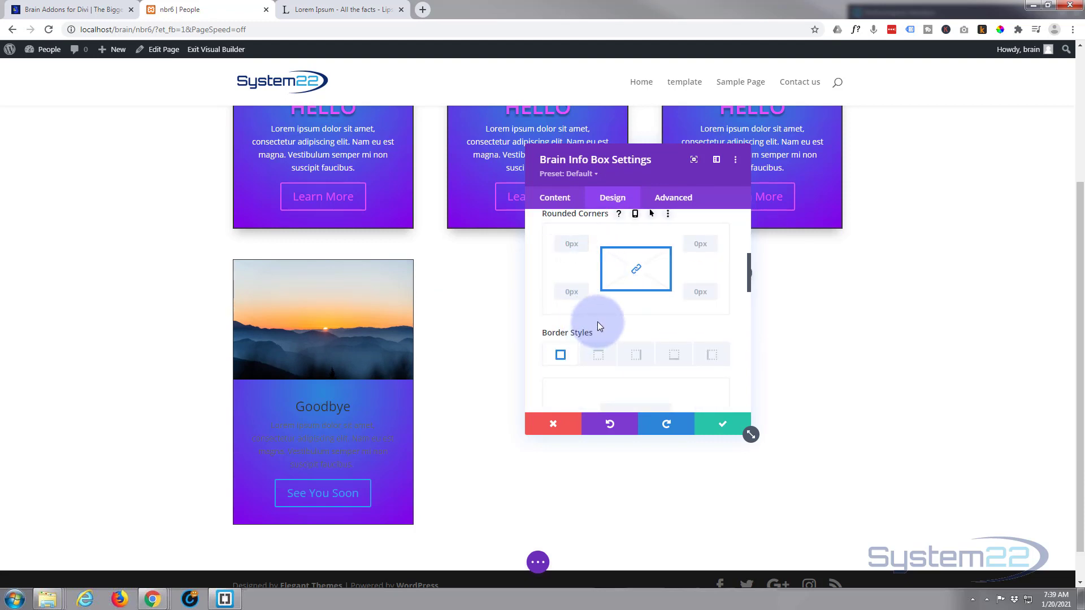
scroll(643, 358, "down", 3)
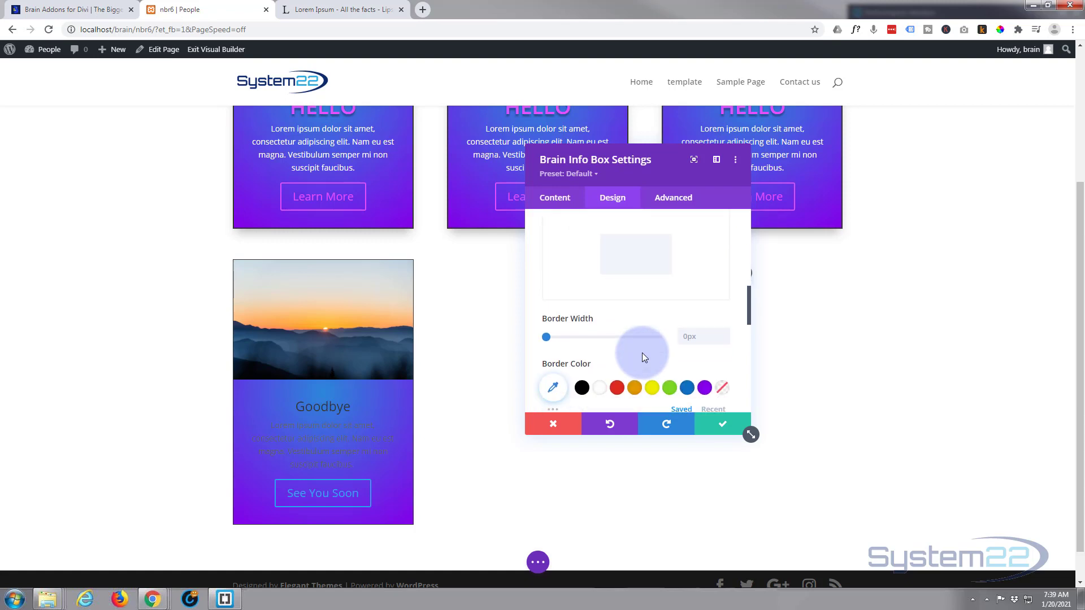
scroll(641, 351, "down", 3)
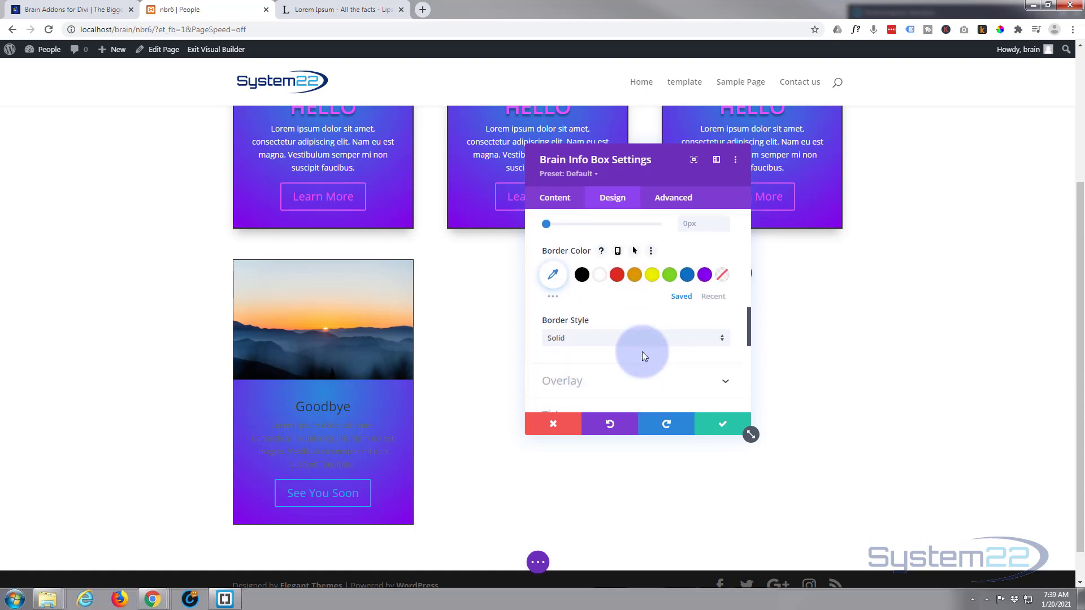
scroll(642, 352, "down", 1)
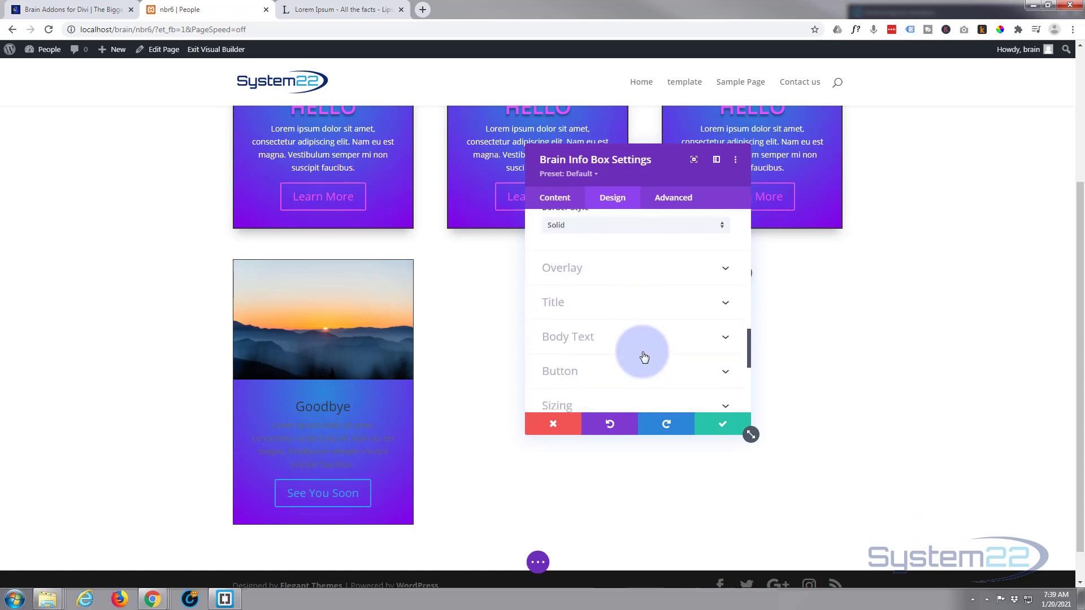
left_click(635, 274)
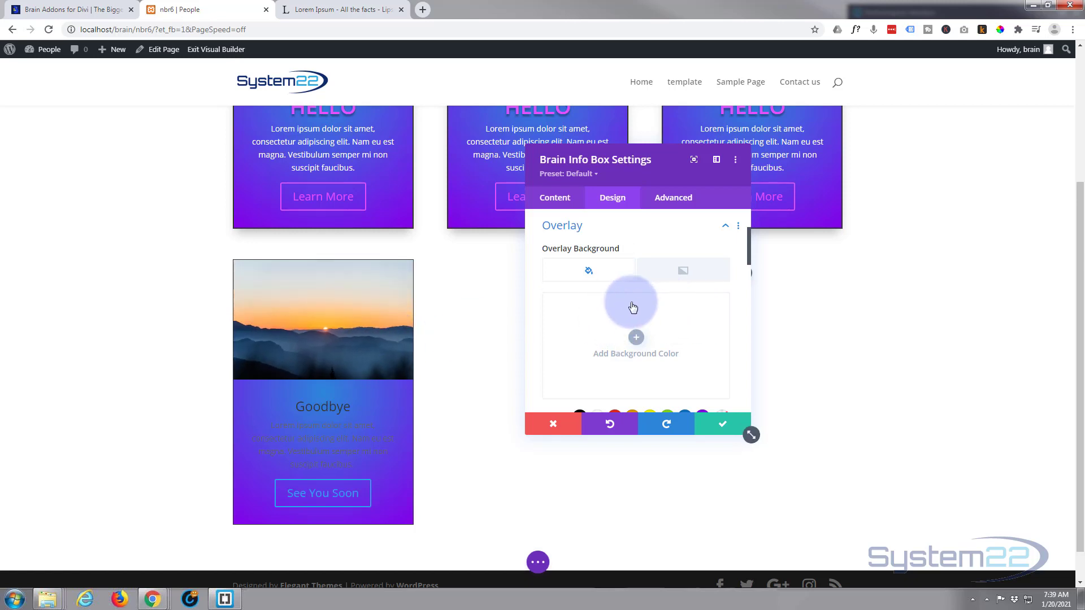
scroll(632, 306, "down", 3)
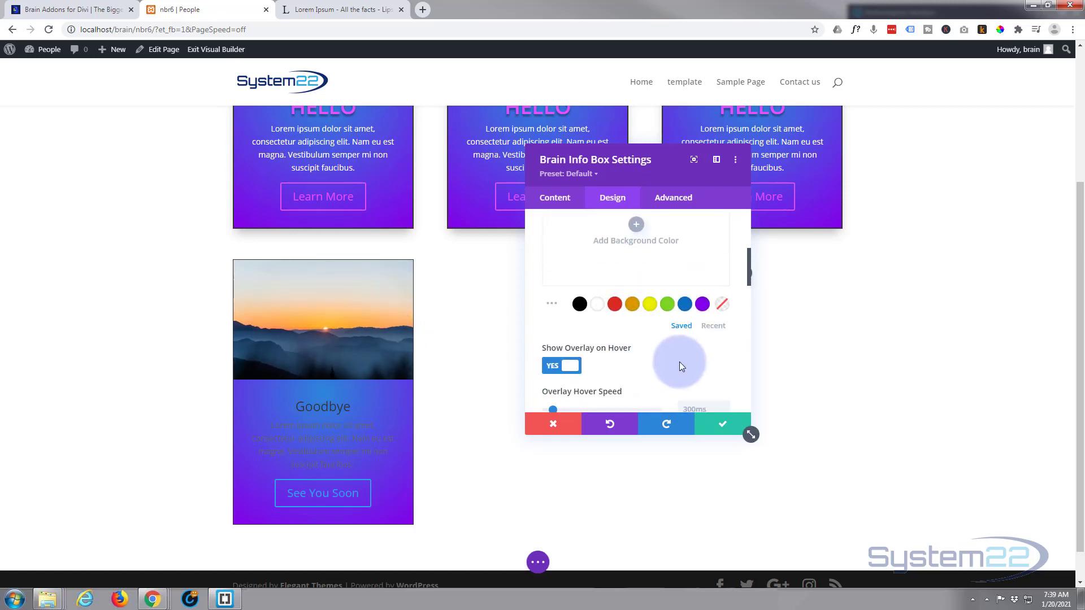
scroll(673, 351, "down", 3)
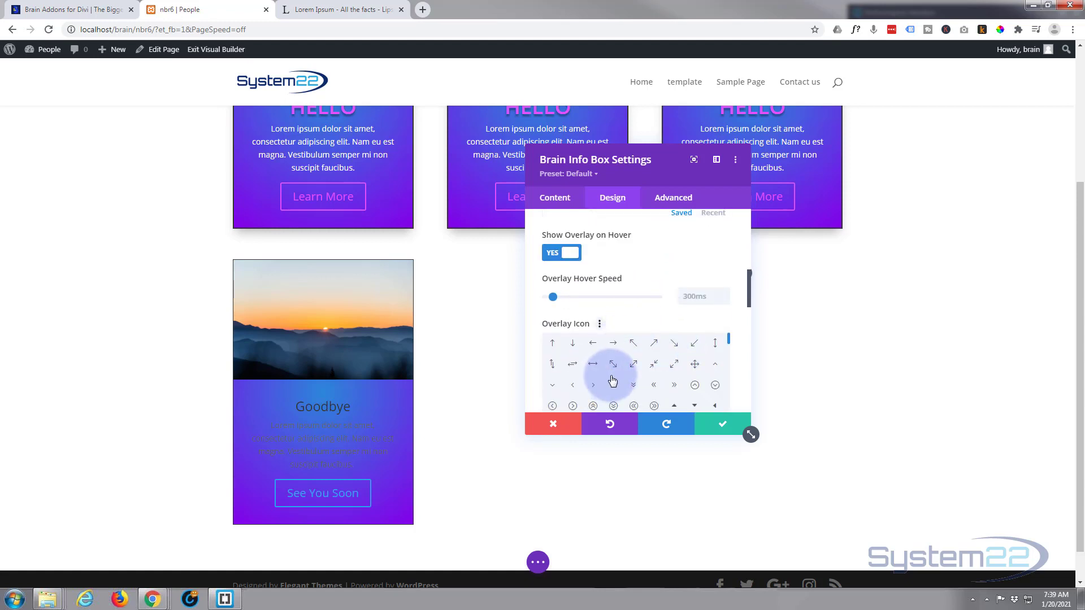
scroll(632, 313, "up", 2)
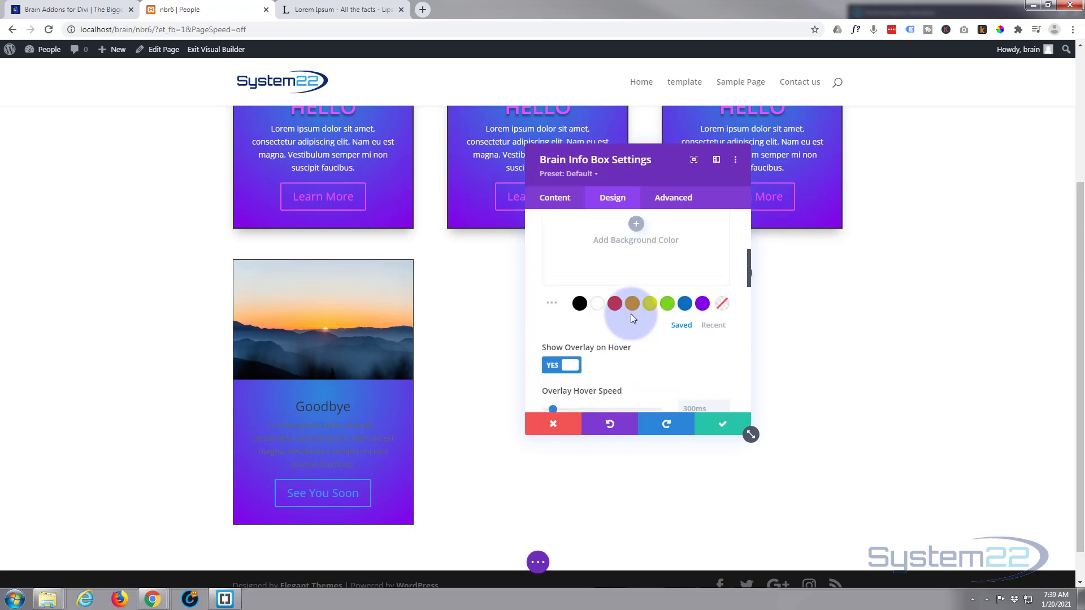
left_click(702, 305)
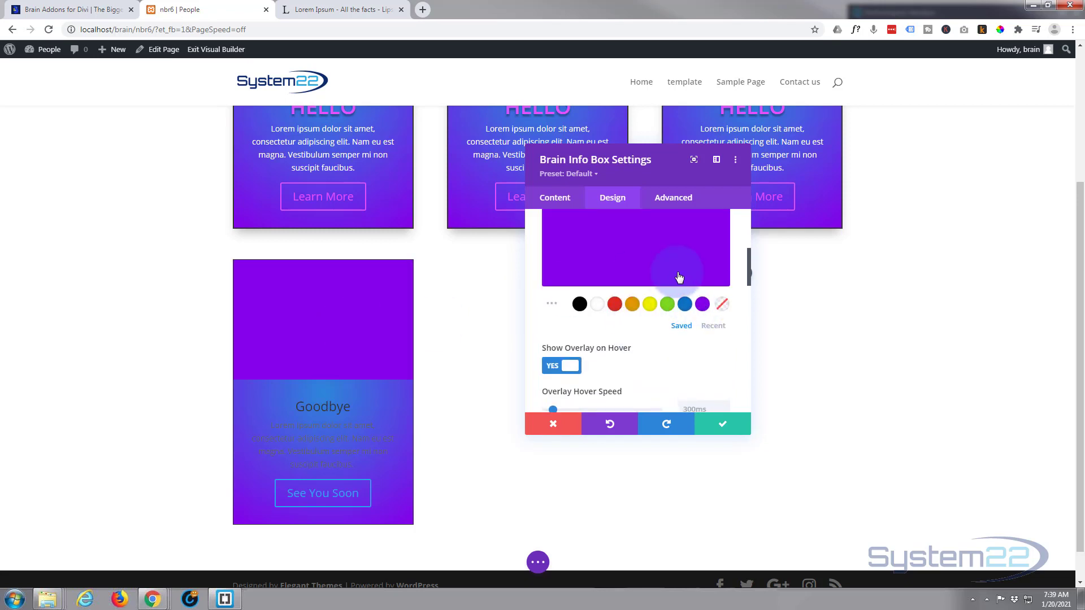
Lower the opacity of the purple overlay background to 0.45
scroll(681, 313, "up", 2)
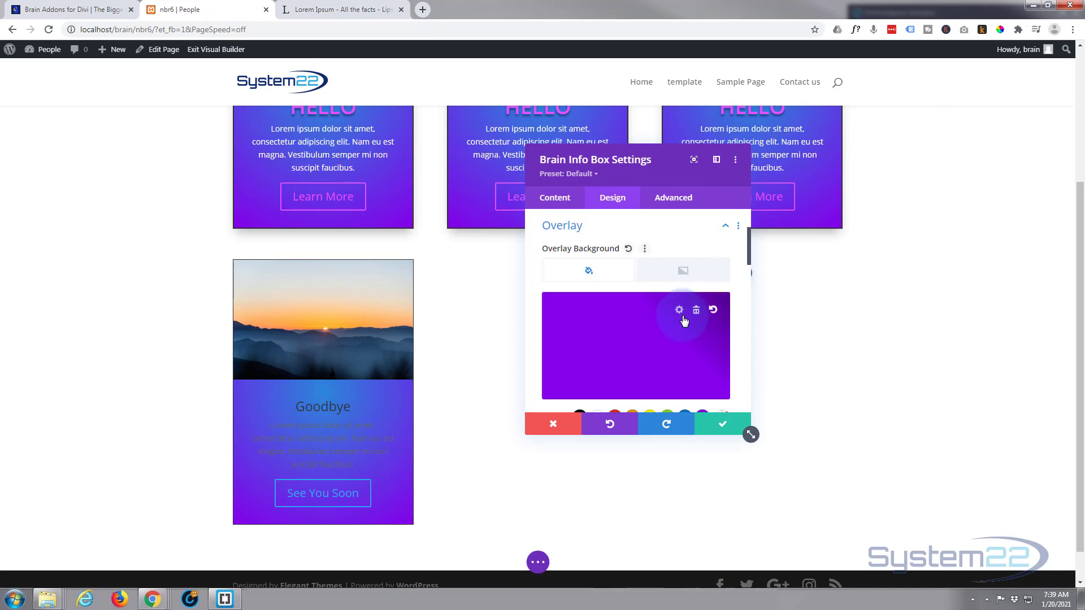
left_click(654, 346)
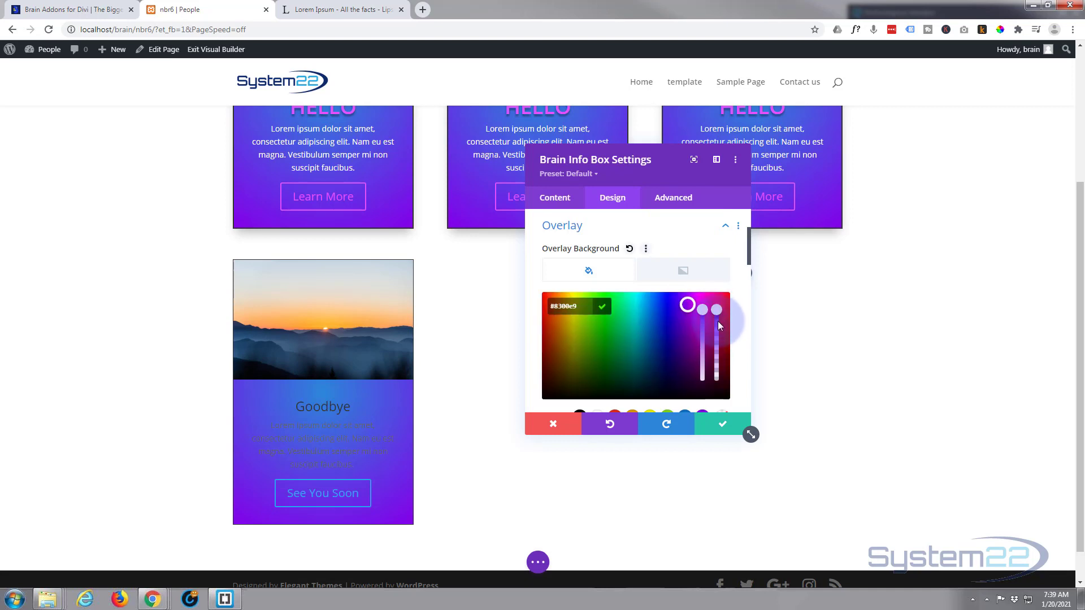
left_click_drag(718, 322, 718, 355)
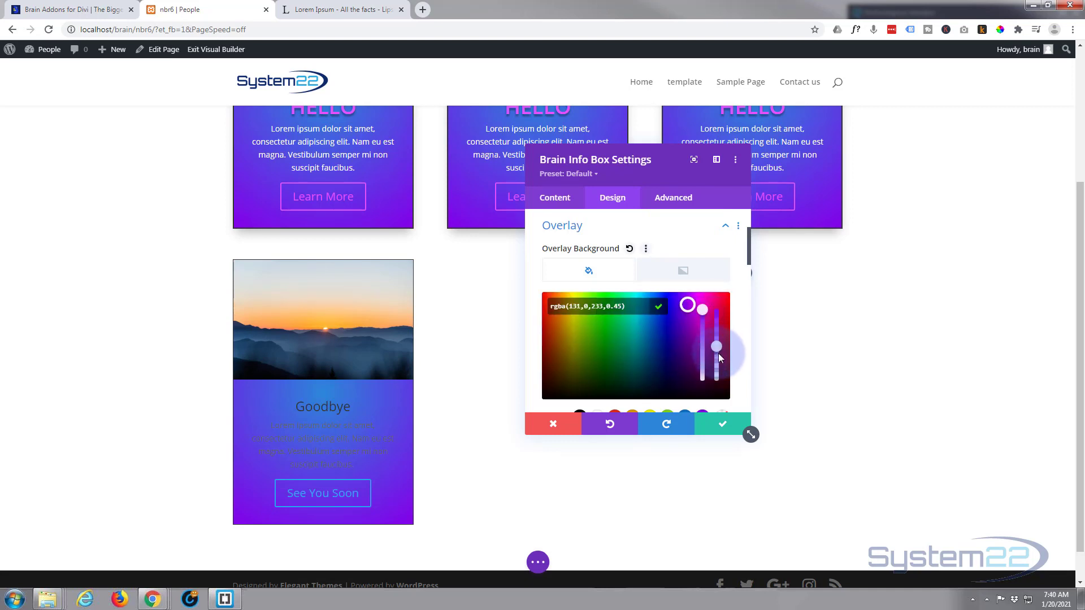
Choose the circled check mark as the overlay icon and preview it over the card's image
scroll(646, 350, "down", 3)
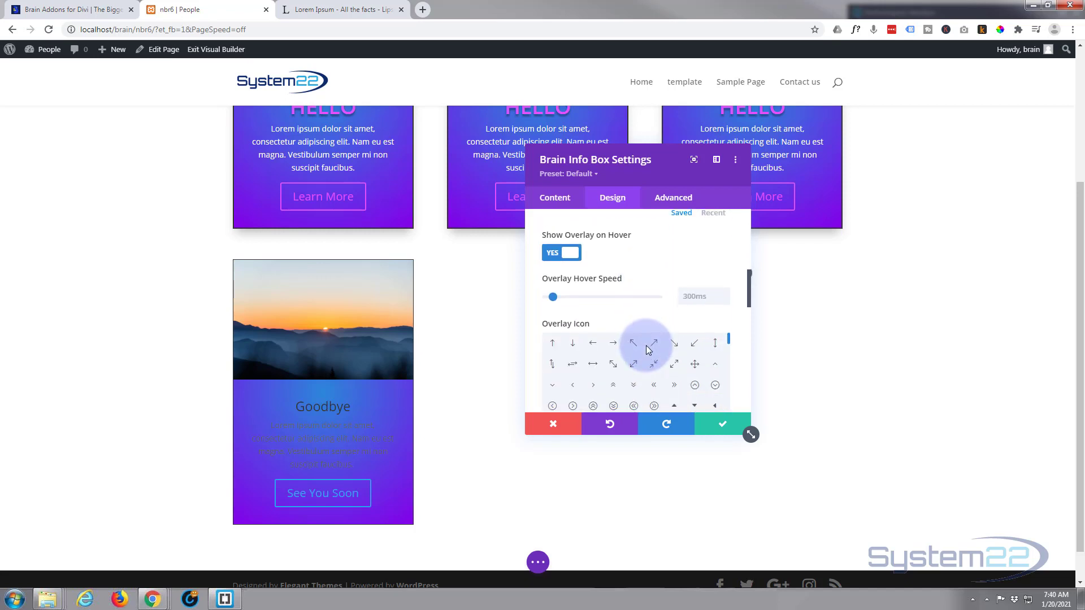
scroll(651, 367, "down", 1)
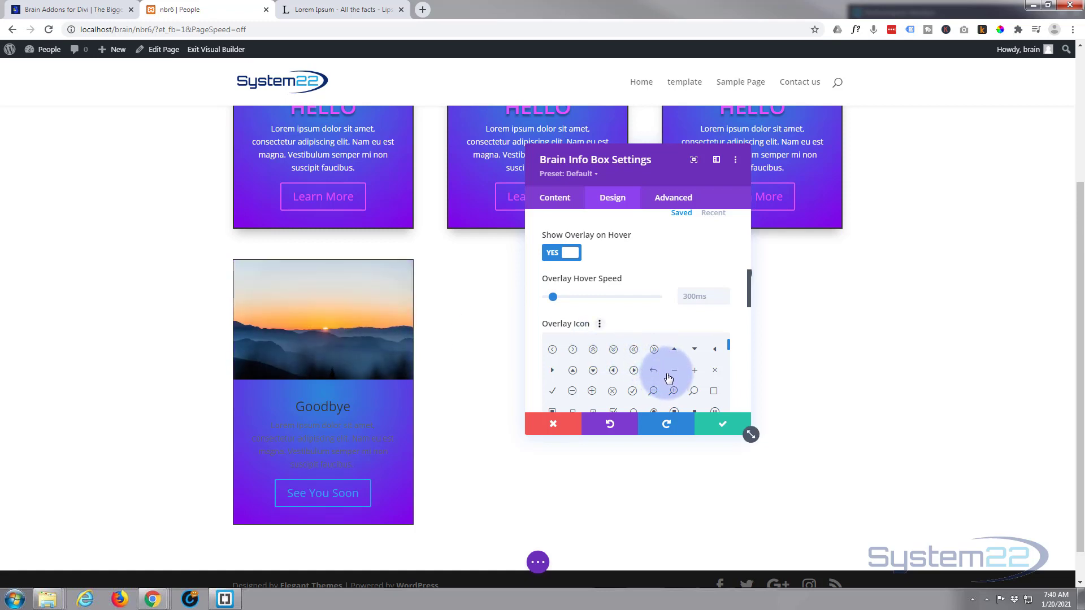
scroll(670, 377, "down", 1)
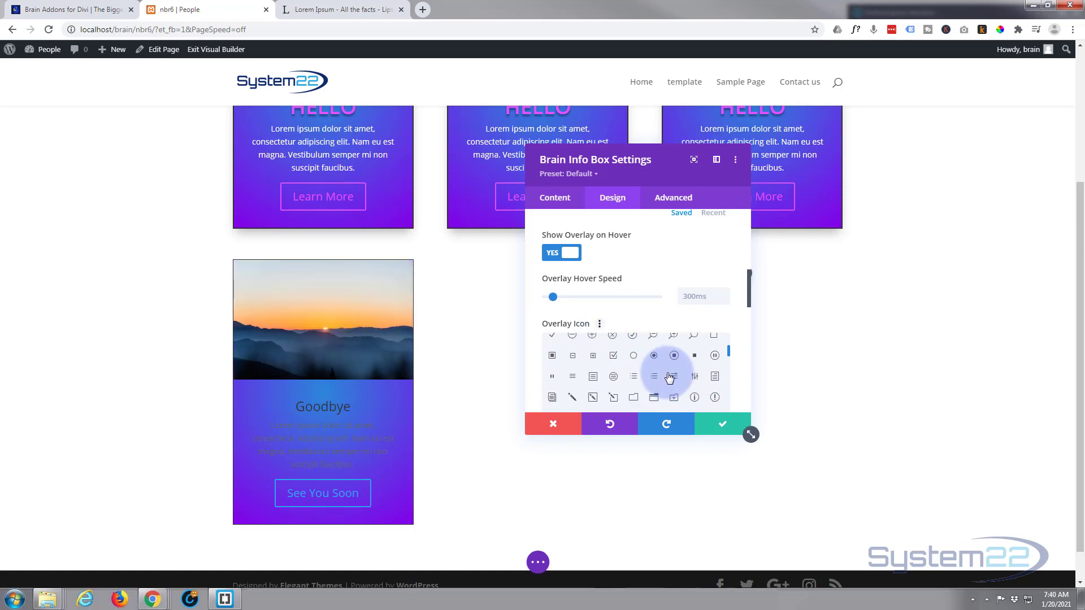
left_click(632, 337)
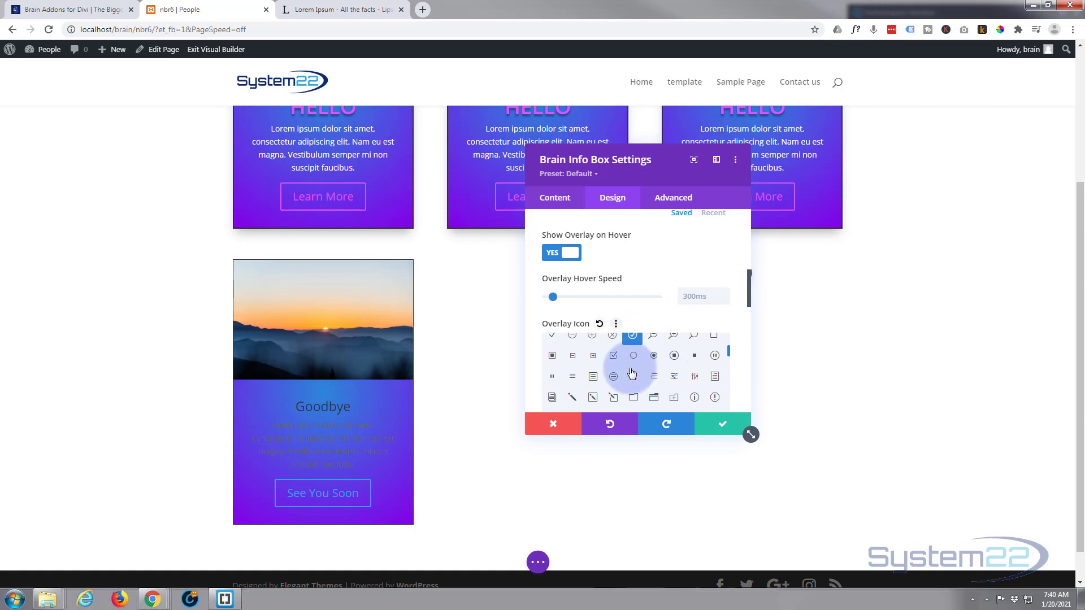
mouse_move(341, 324)
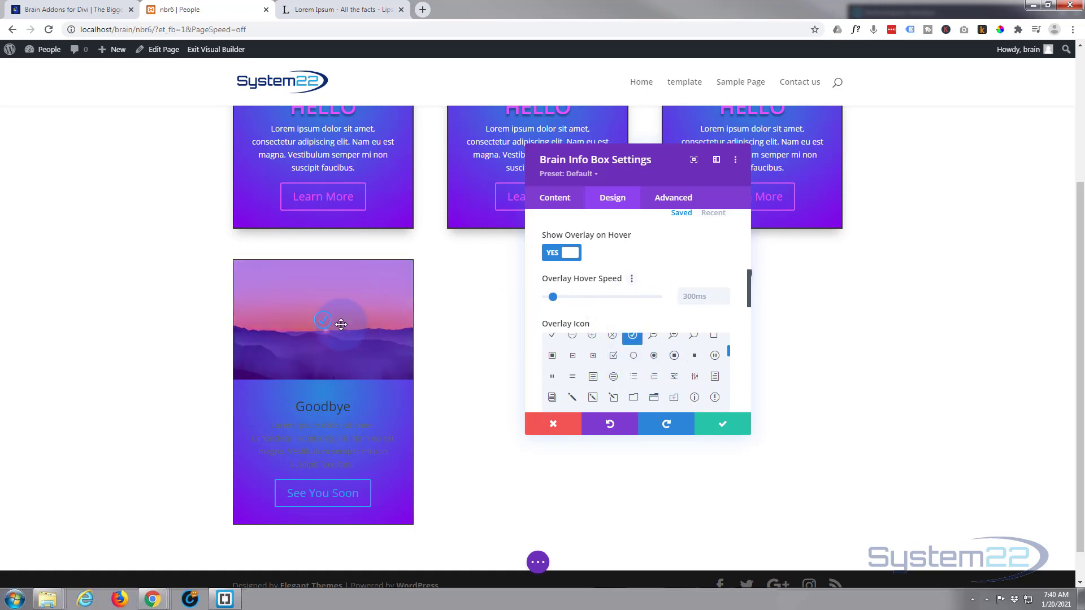
Make the overlay icon white
scroll(541, 291, "down", 1)
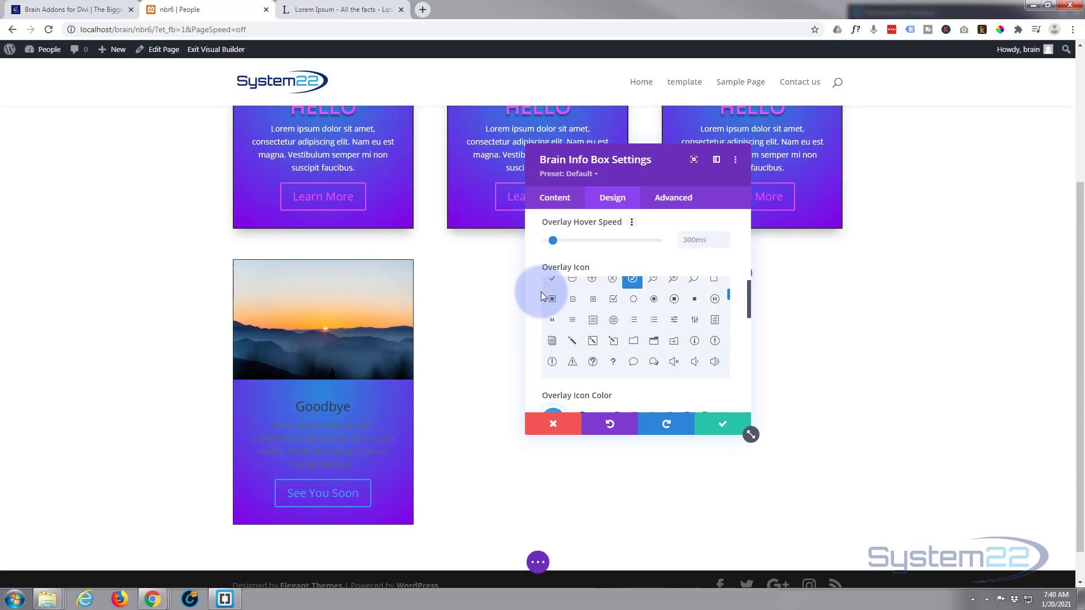
scroll(541, 292, "down", 2)
scroll(532, 292, "down", 1)
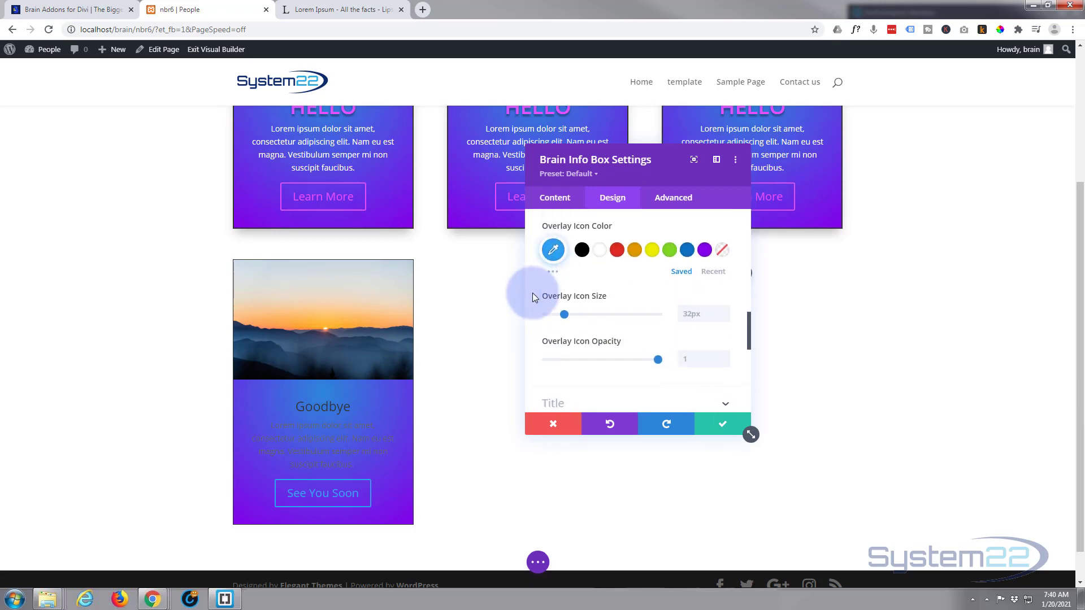
left_click(599, 250)
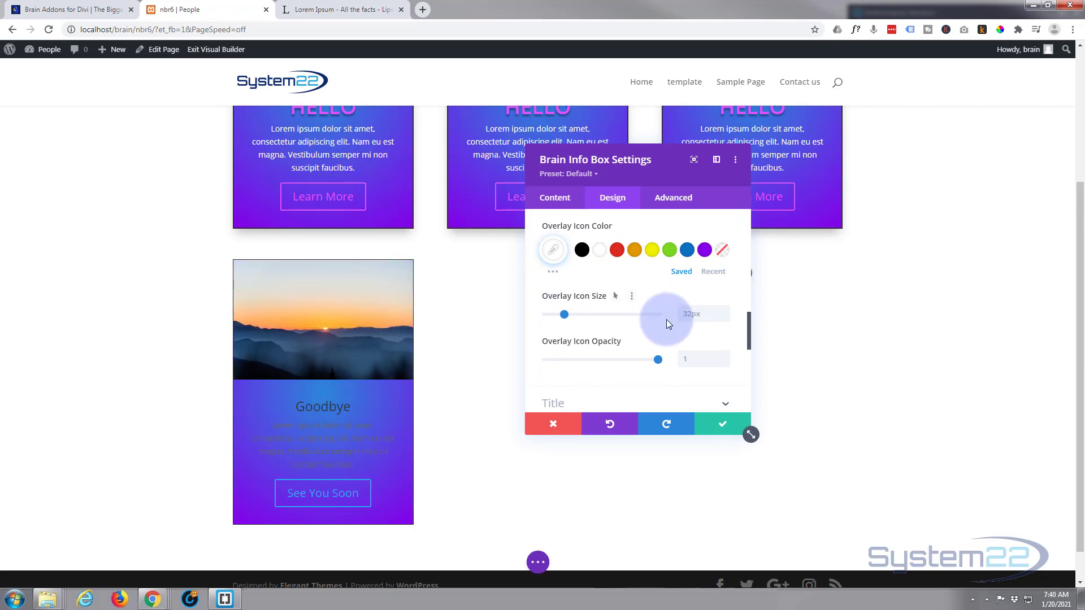
Set the card title's font weight to Semi Bold and its font style to all uppercase
scroll(666, 318, "down", 2)
scroll(666, 319, "down", 1)
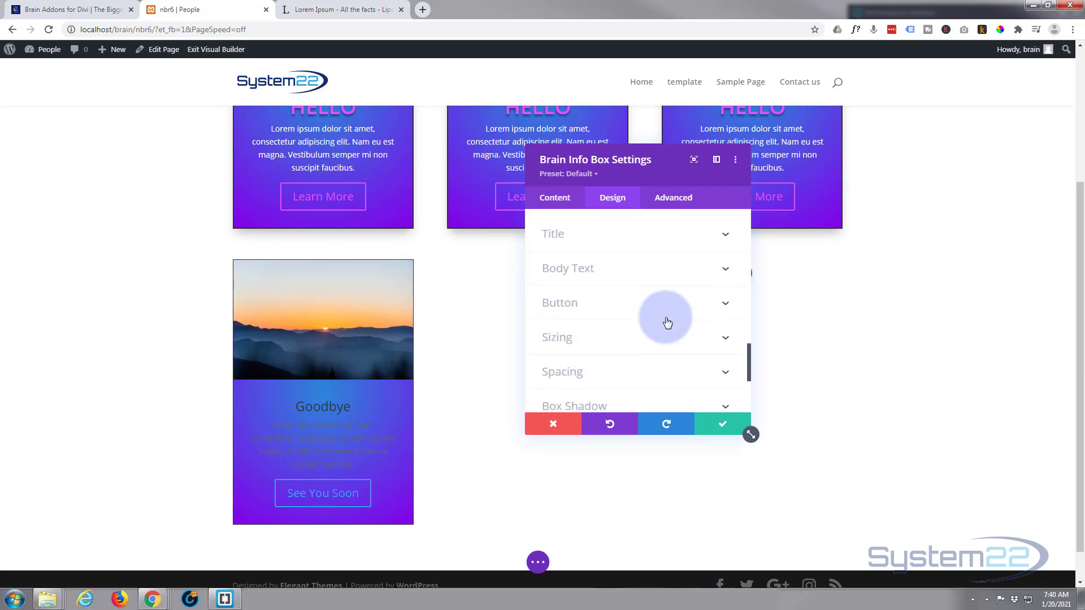
scroll(664, 320, "up", 1)
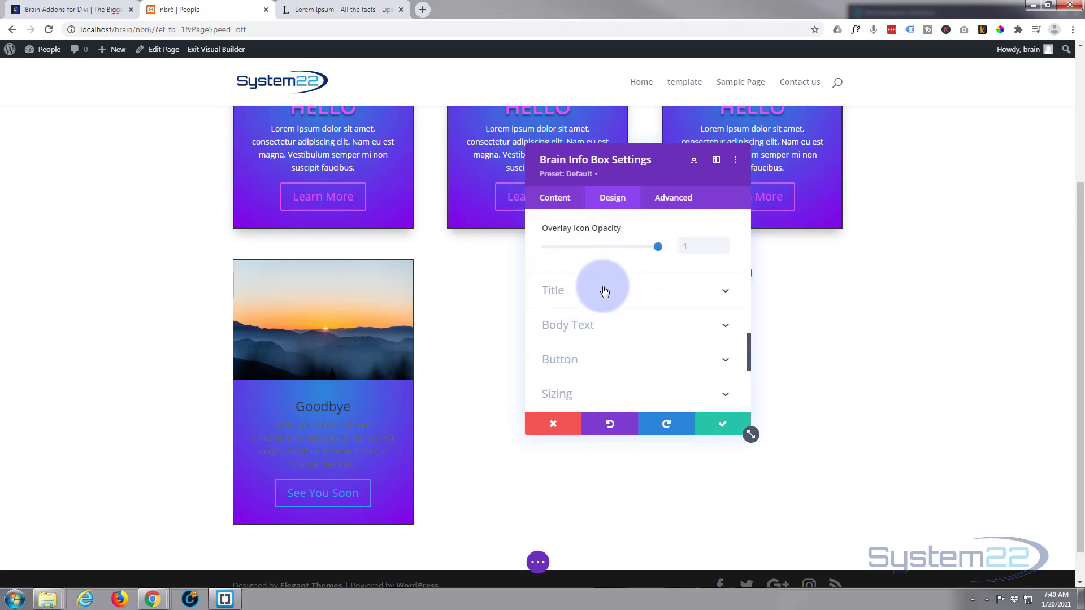
left_click(597, 289)
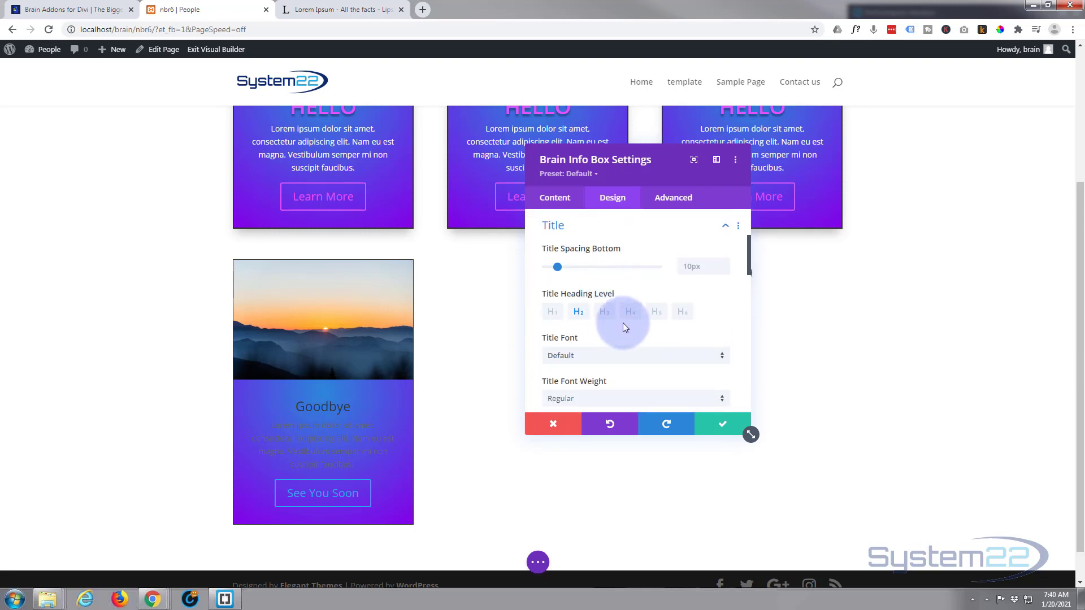
scroll(624, 324, "down", 1)
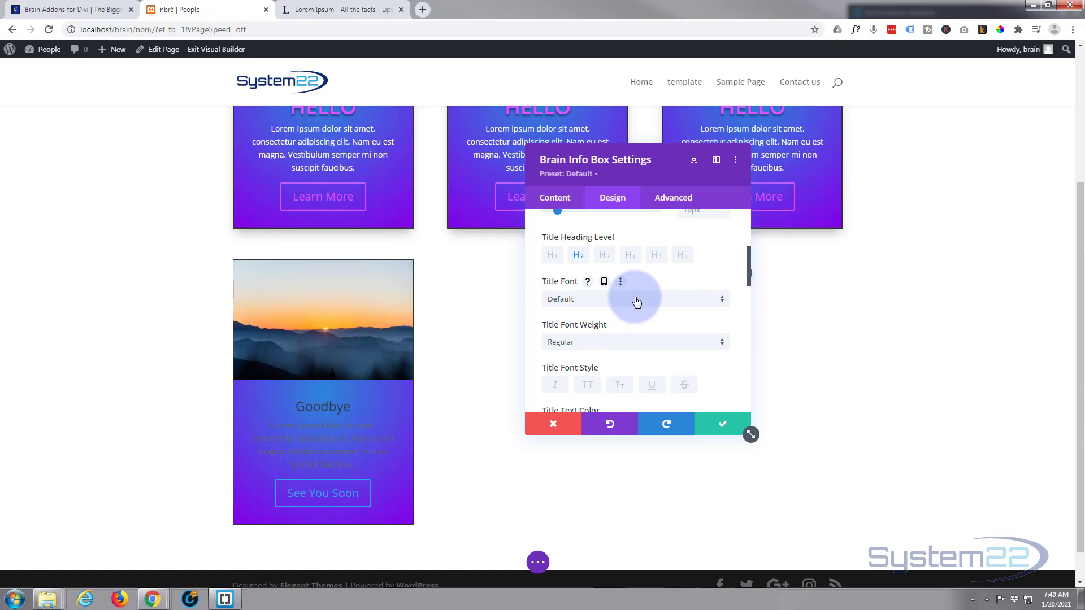
left_click(636, 300)
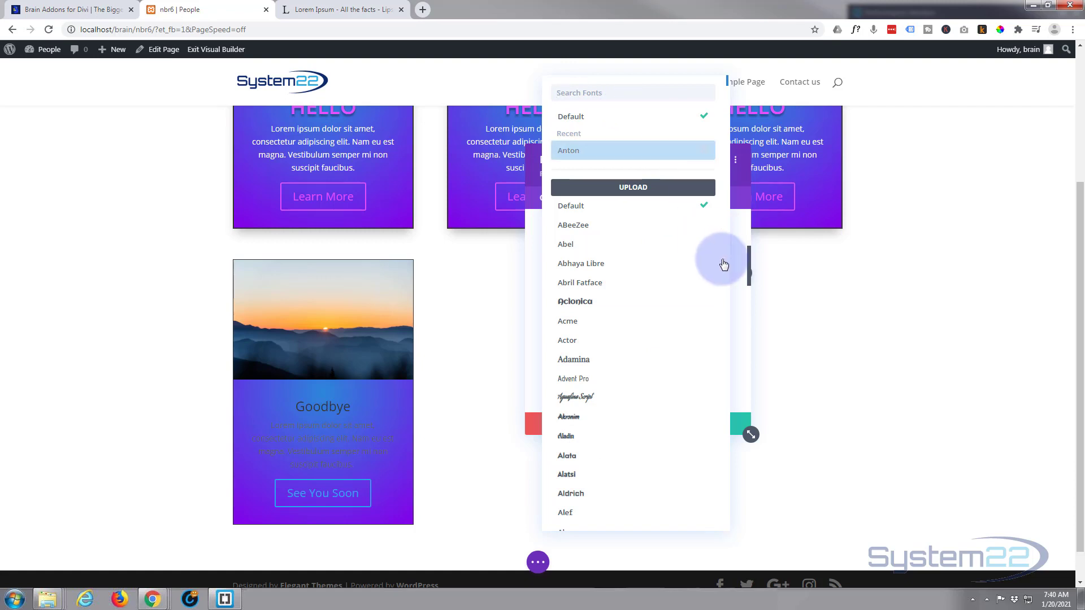
left_click(739, 242)
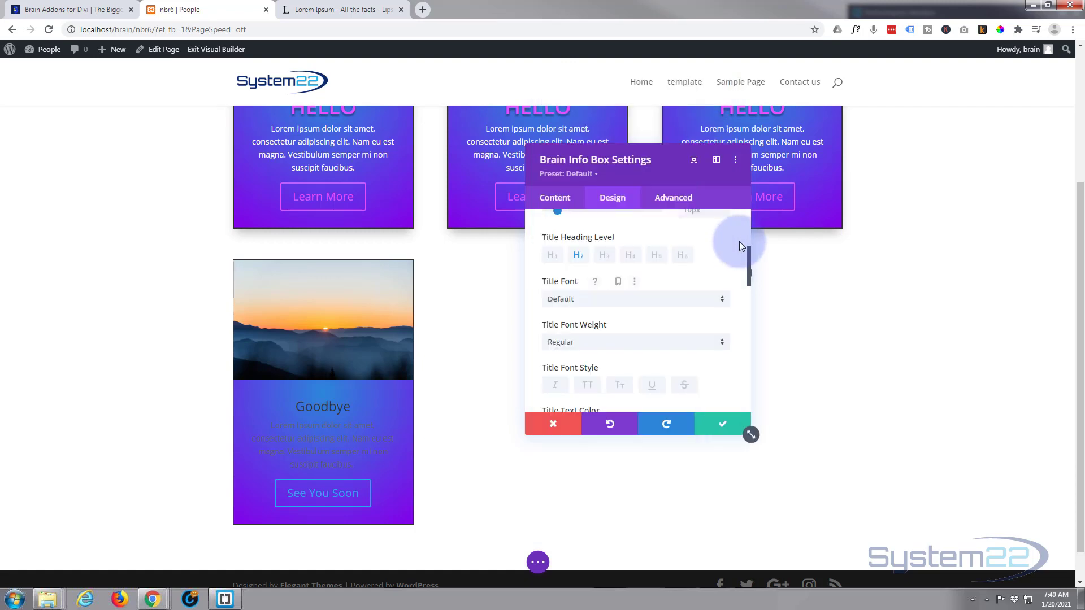
left_click(613, 347)
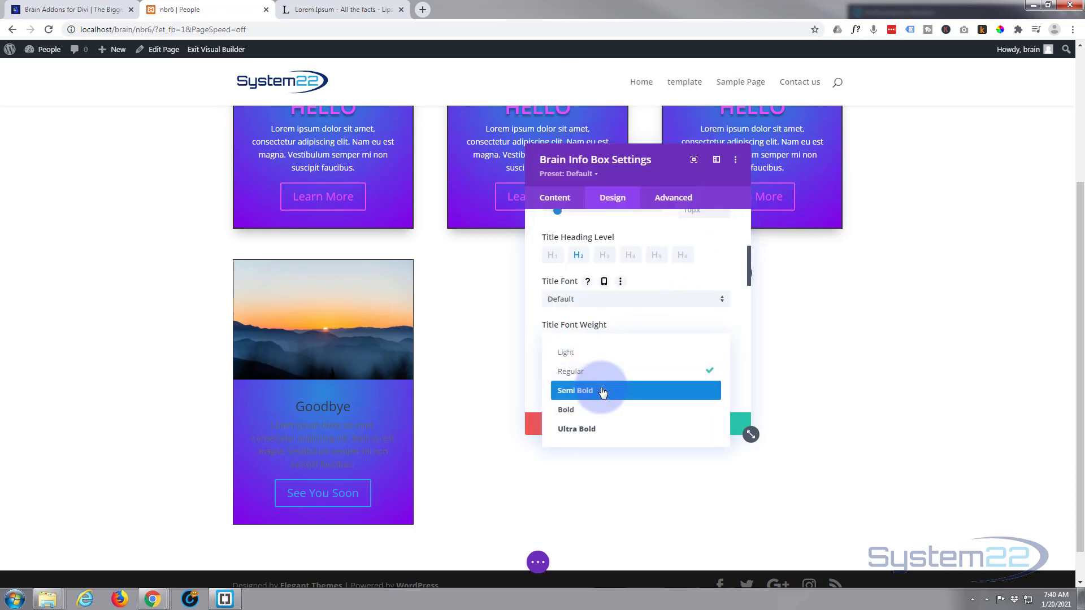
left_click(602, 391)
scroll(606, 354, "down", 2)
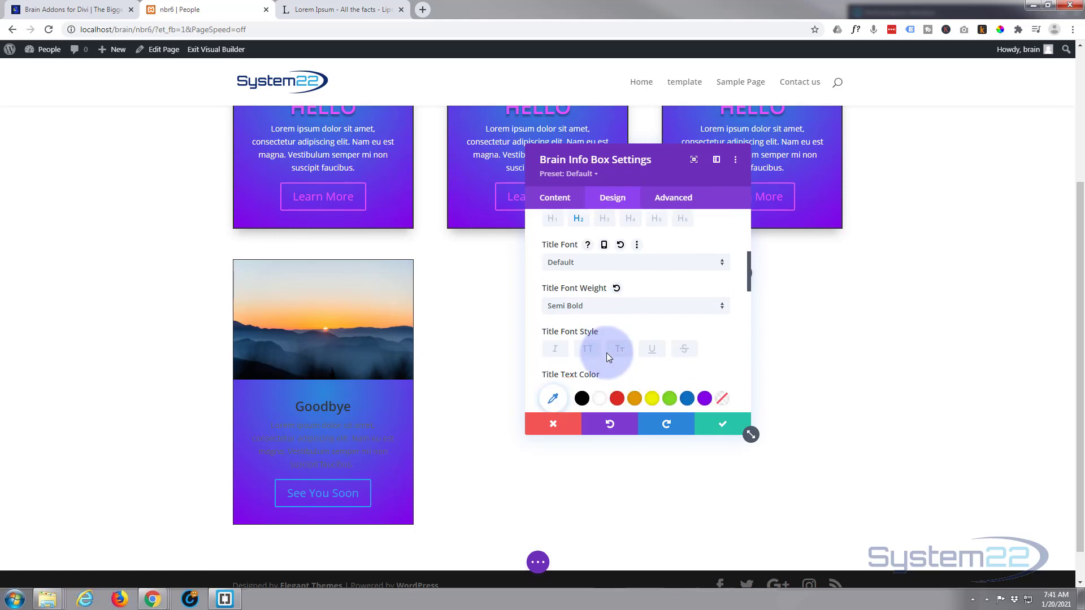
left_click(587, 275)
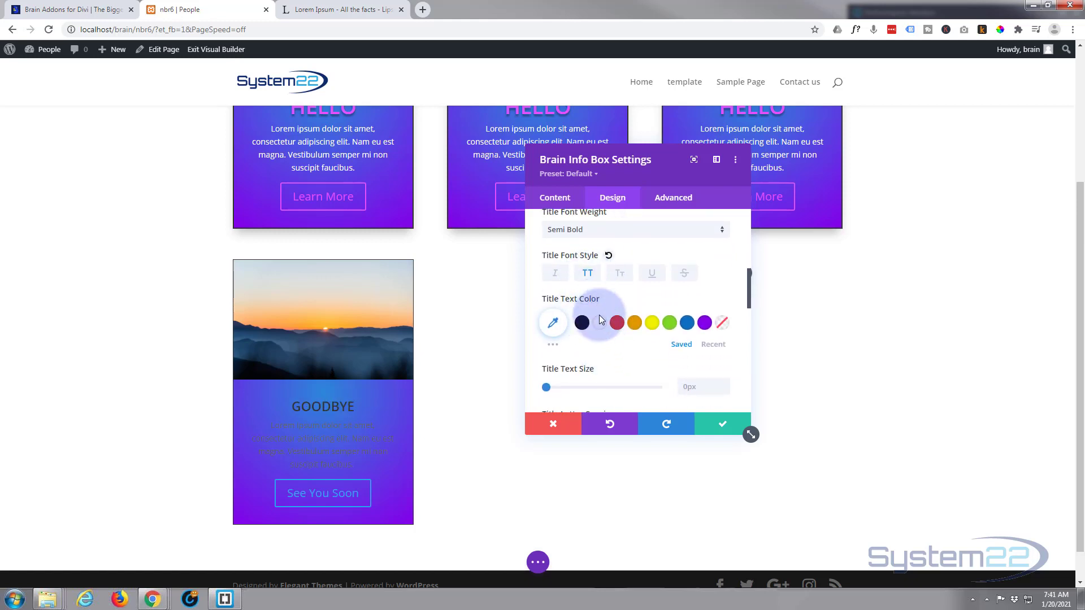
Paste the copied pink icon color as the card title's text color
scroll(612, 376, "up", 2)
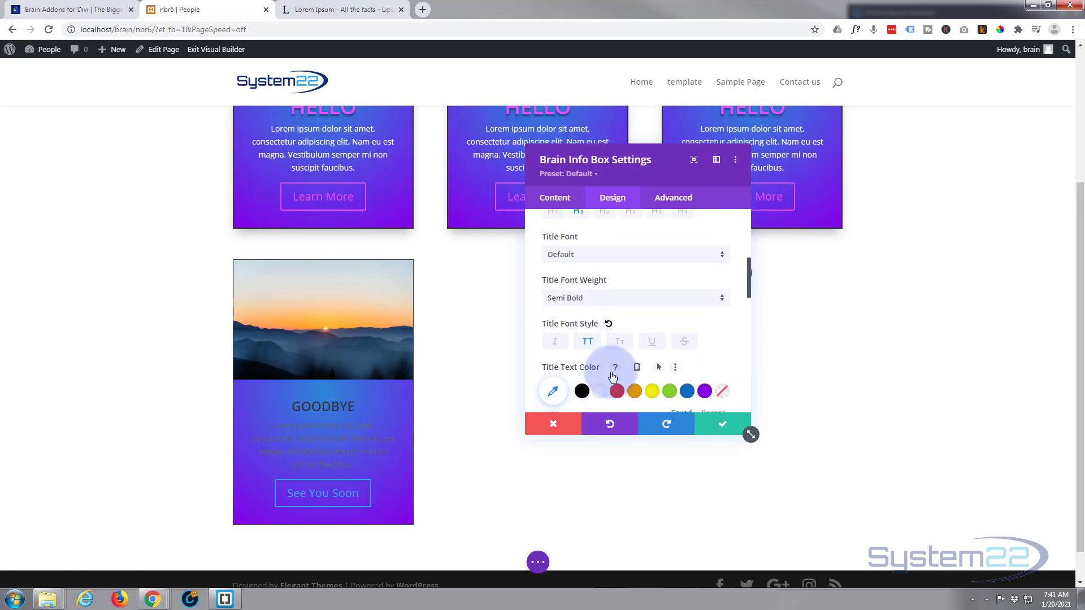
scroll(613, 371, "down", 1)
scroll(610, 367, "down", 2)
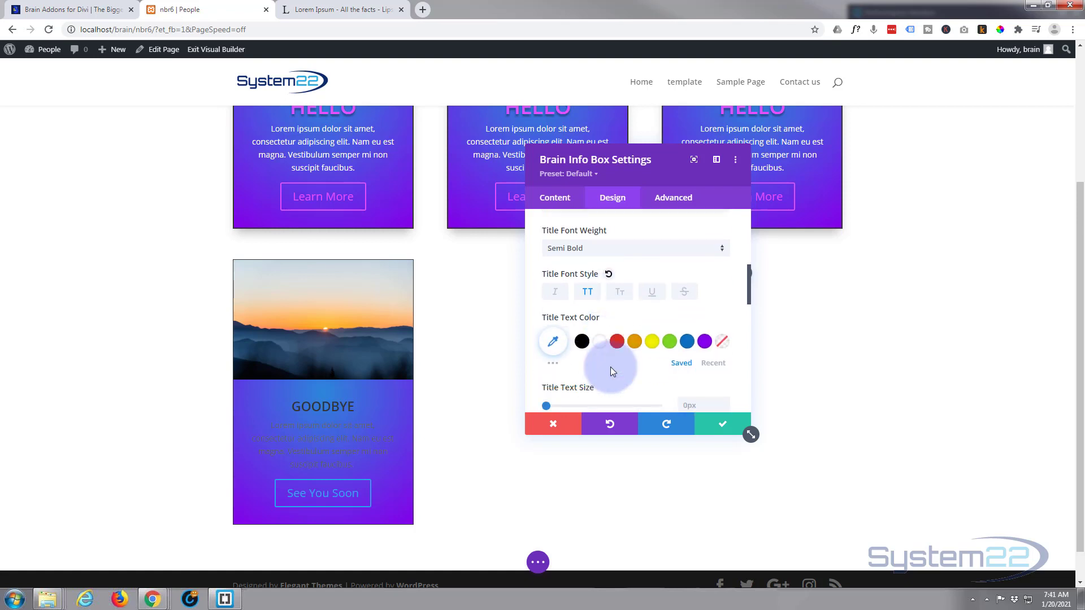
scroll(674, 334, "up", 1)
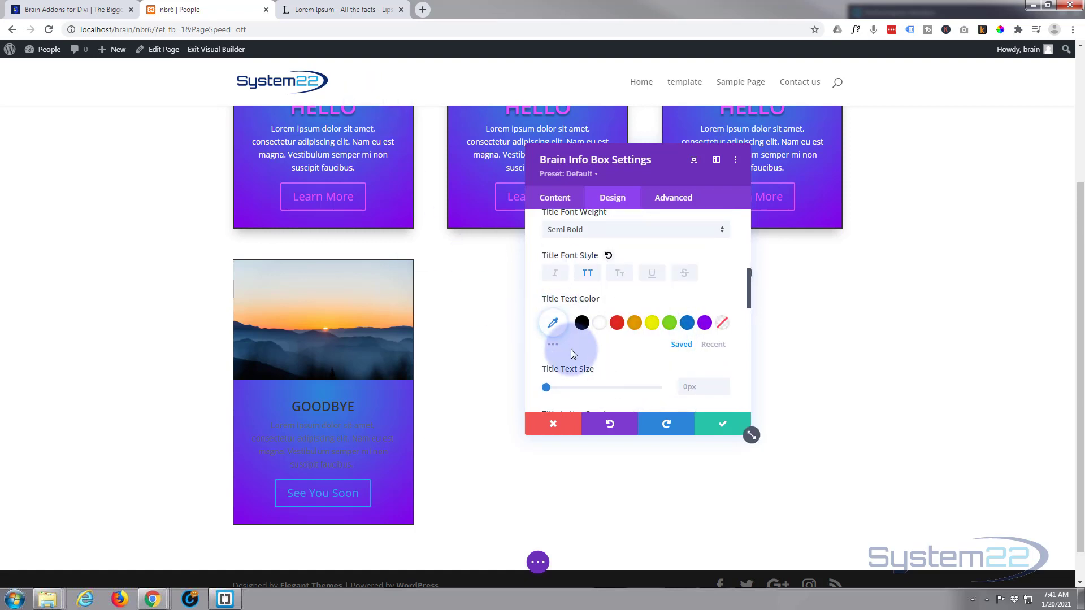
right_click(553, 323)
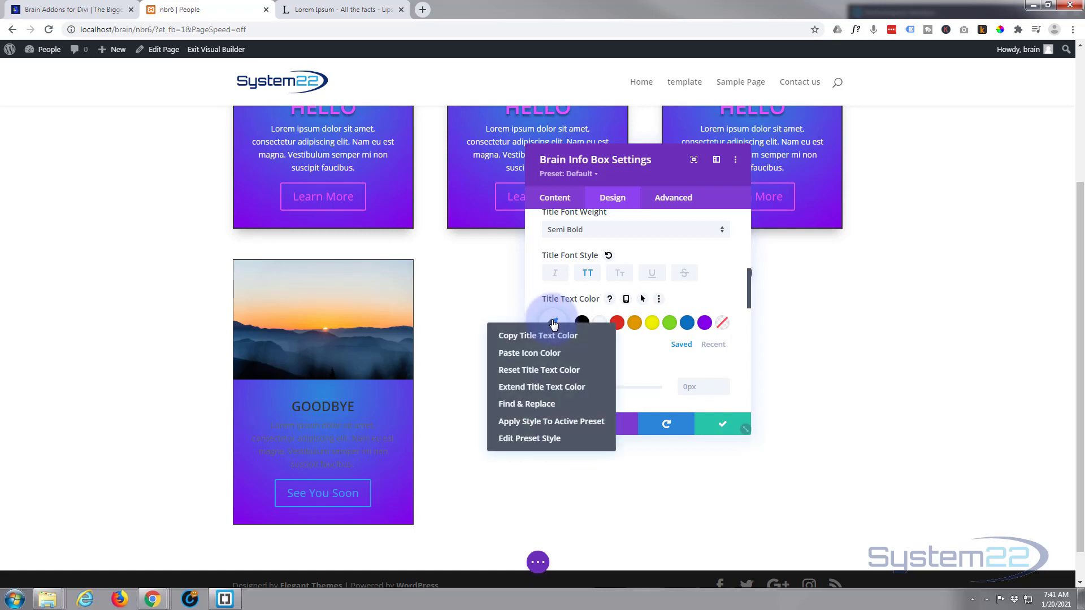
left_click(532, 354)
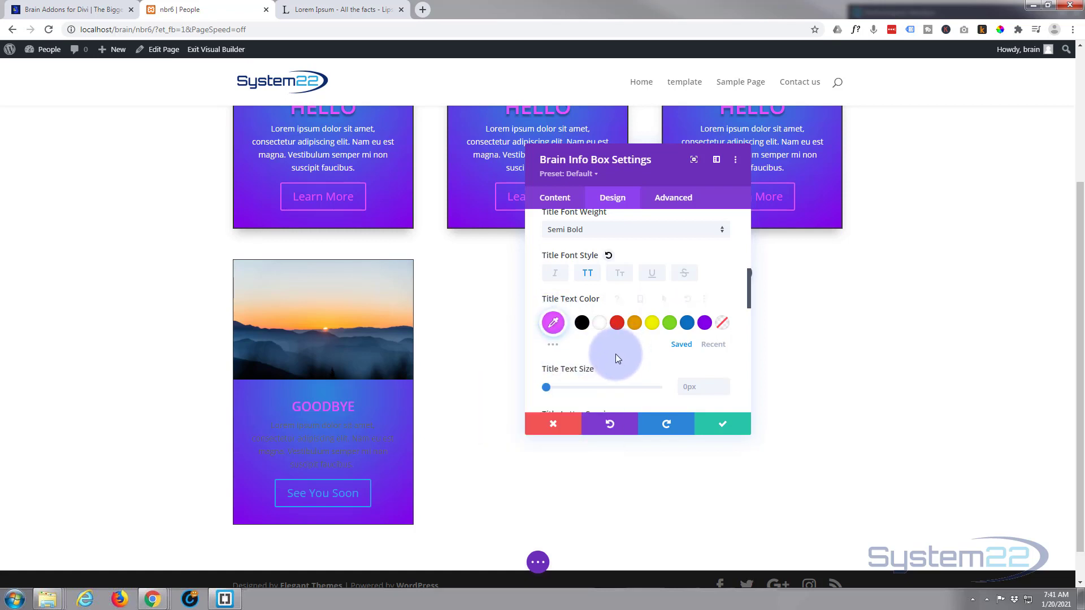
Increase the title text size to 32px and apply the first text shadow preset to it
scroll(615, 353, "down", 1)
left_click_drag(547, 330, 580, 330)
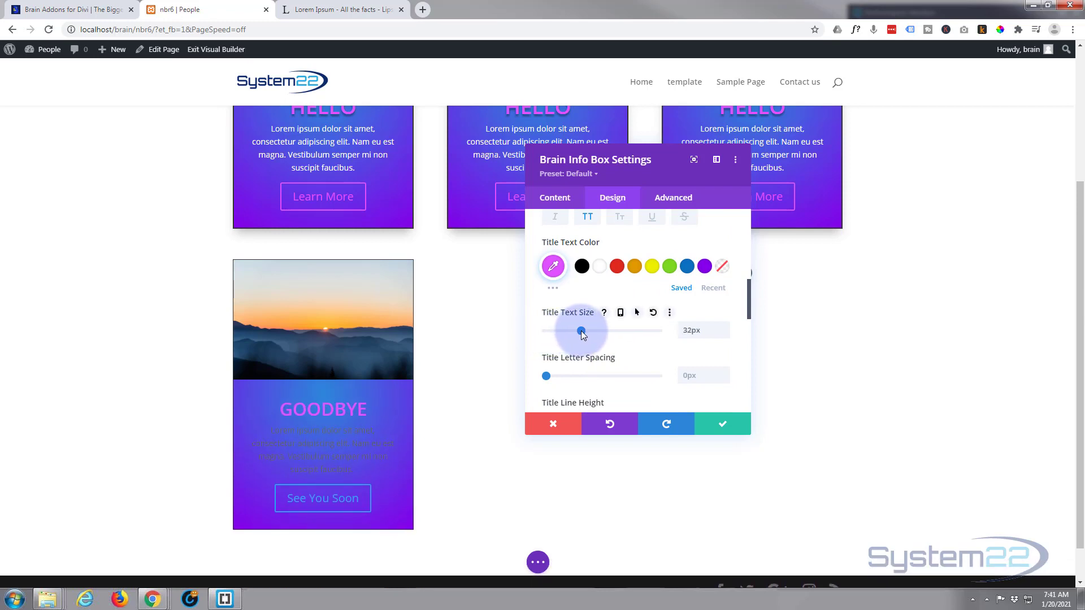
scroll(624, 324, "down", 4)
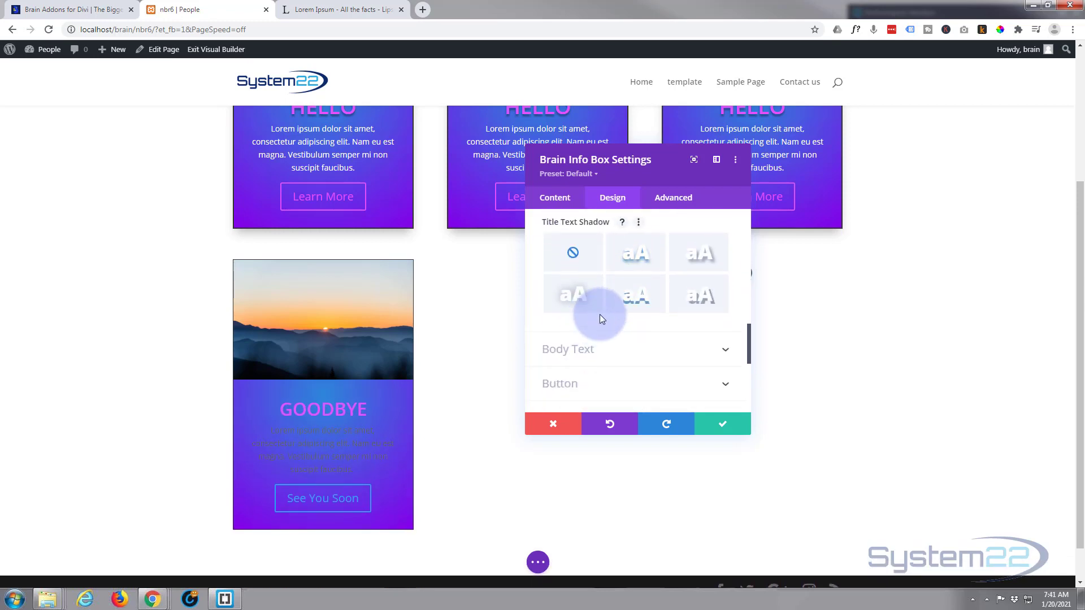
left_click(636, 266)
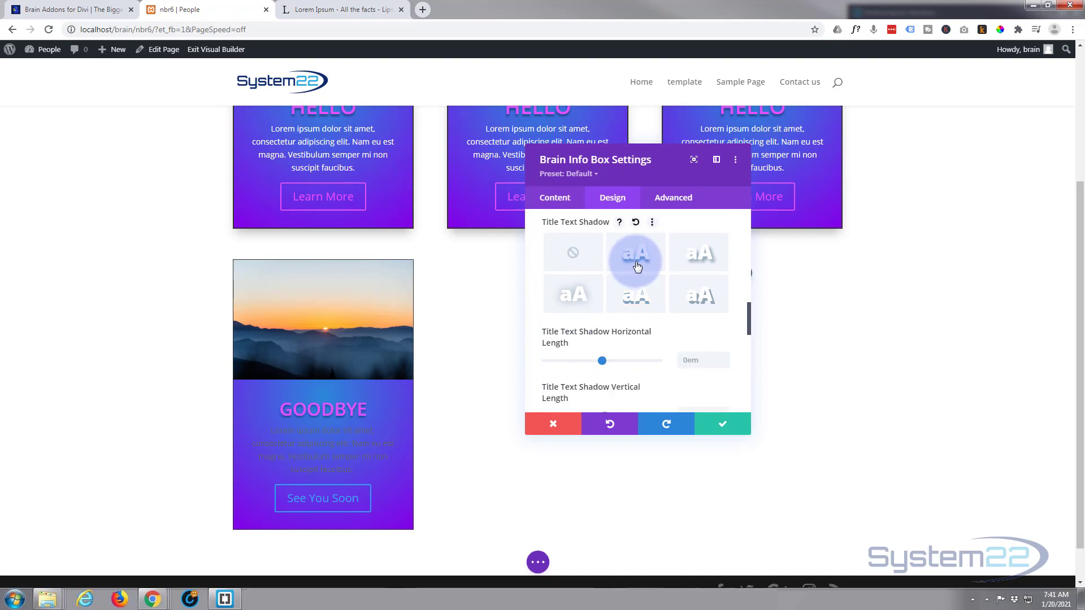
Set the card's body text color to white
scroll(639, 327, "down", 3)
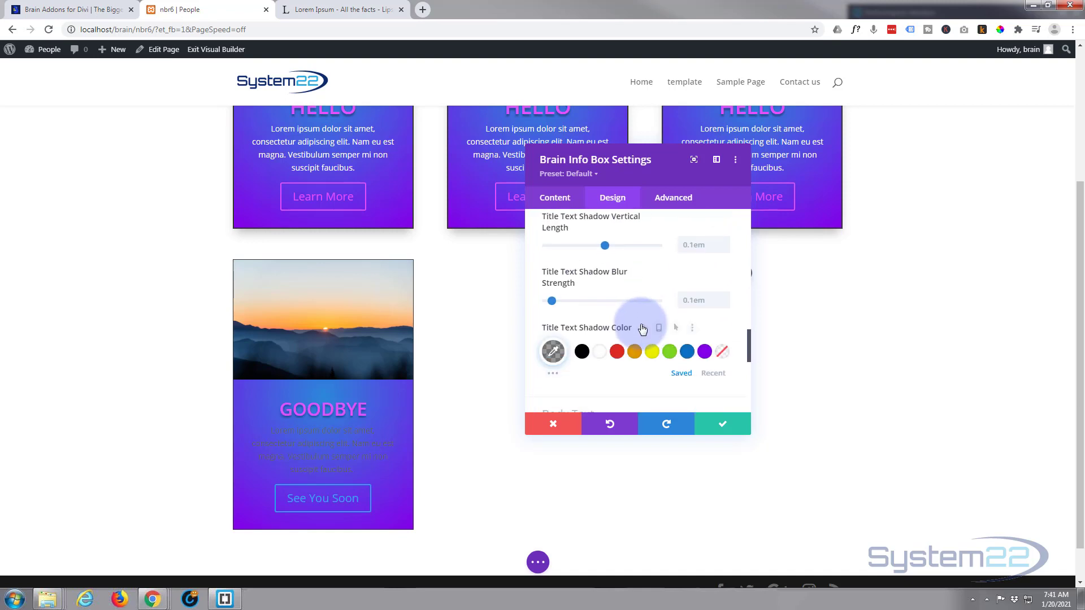
scroll(642, 329, "down", 2)
left_click(629, 306)
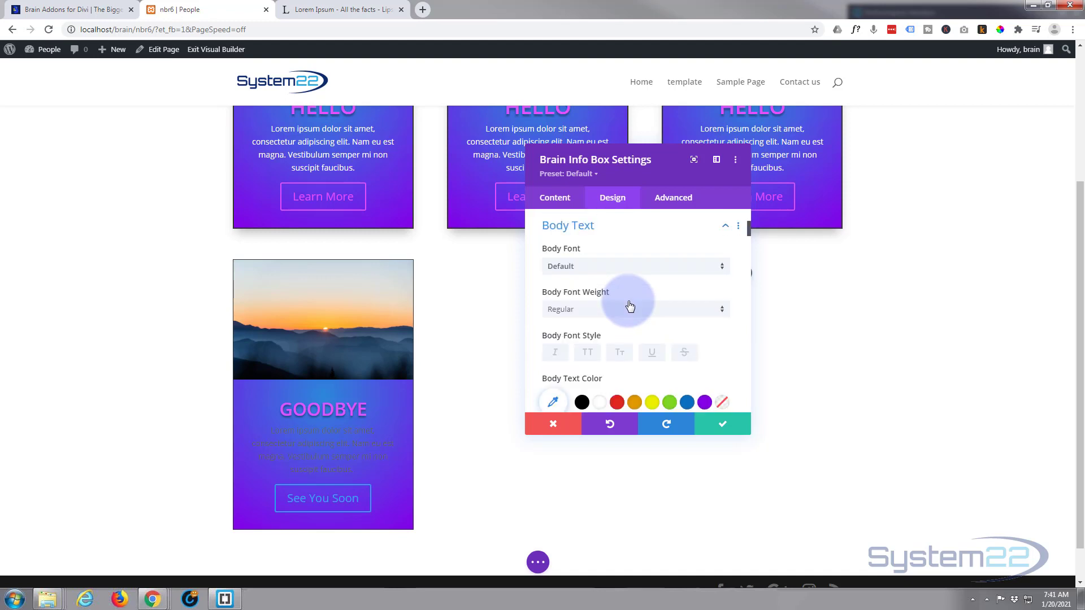
scroll(627, 301, "down", 2)
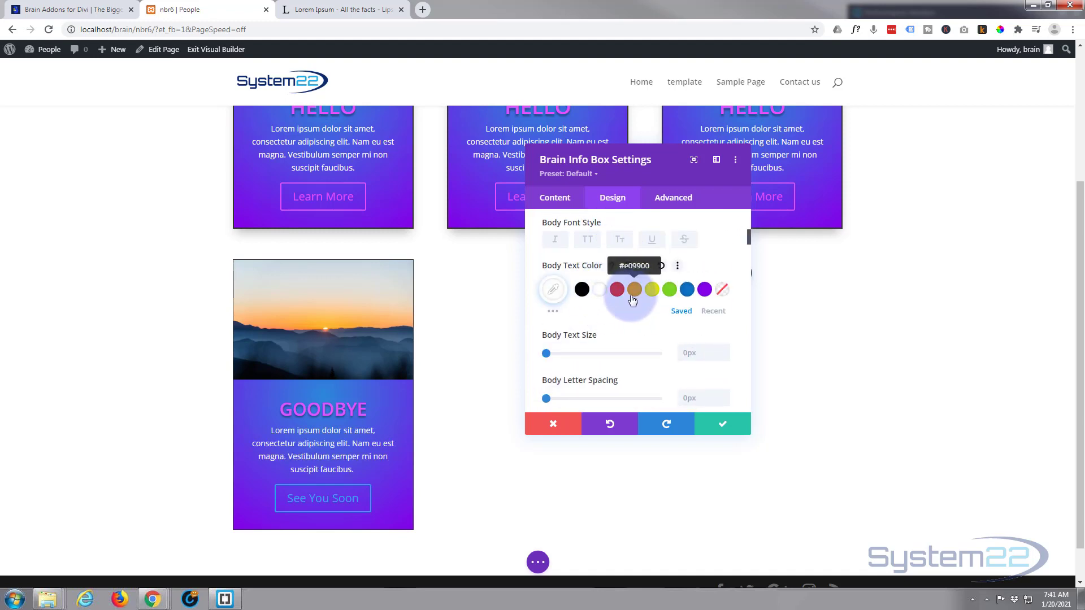
Examine the remaining body text options, including the unordered list, ordered list, blockquote and link styles
scroll(623, 313, "down", 5)
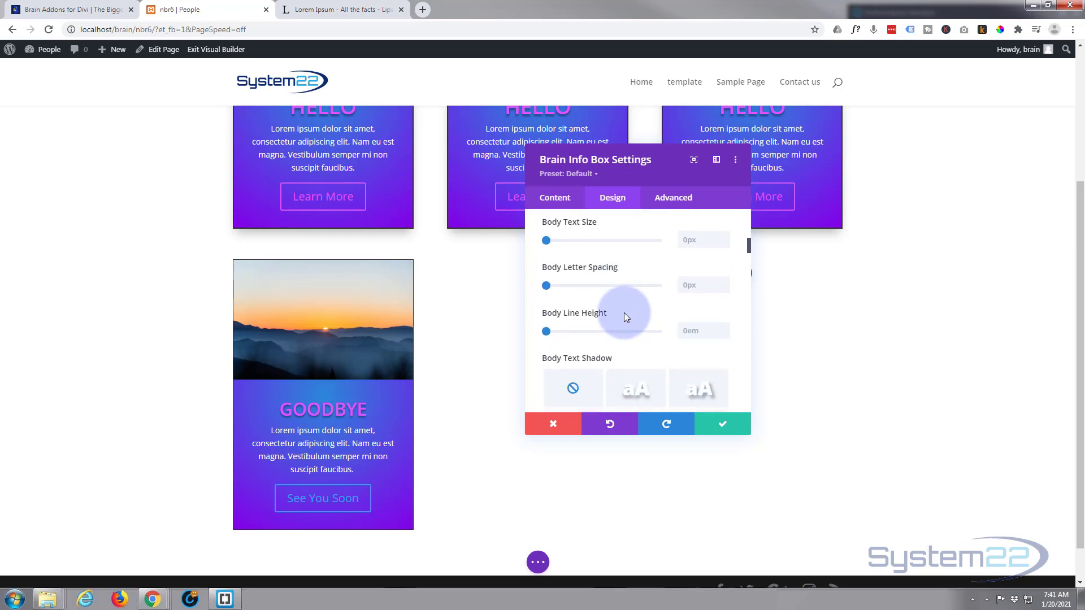
scroll(623, 313, "down", 2)
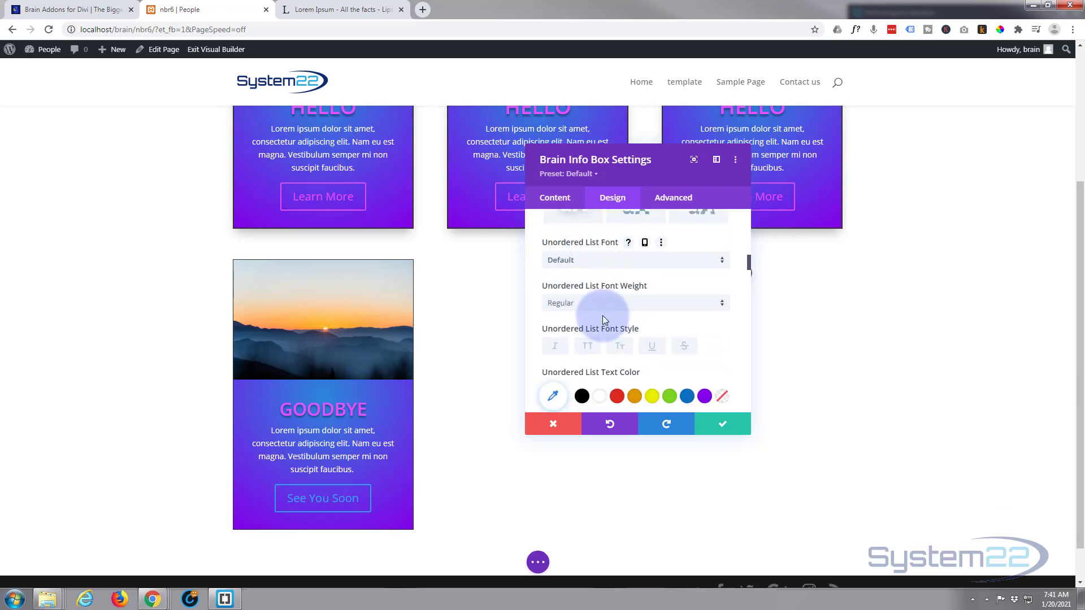
scroll(603, 320, "down", 3)
scroll(605, 319, "down", 6)
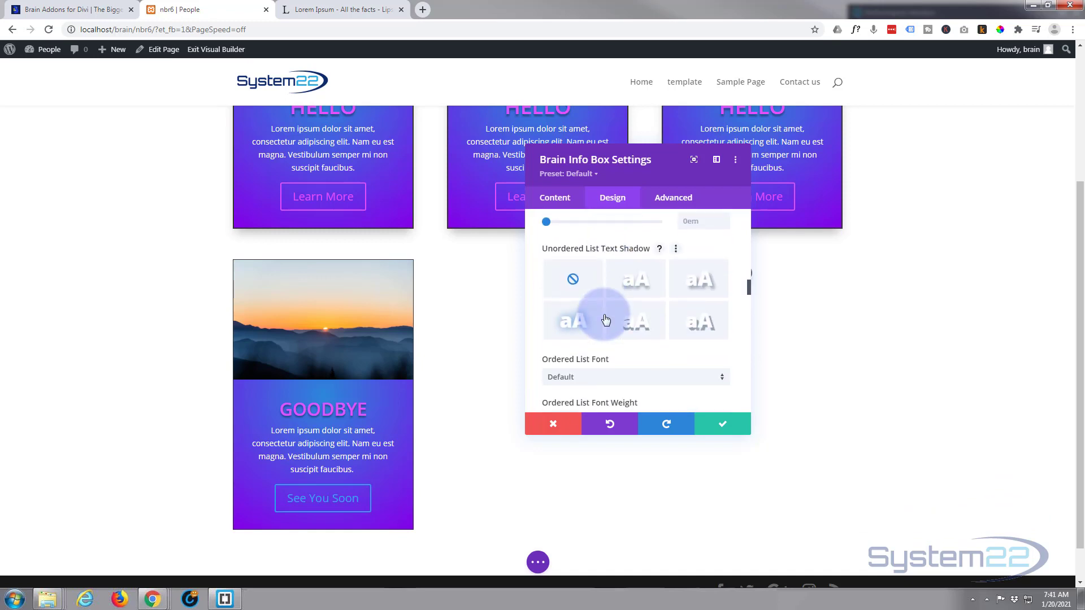
scroll(605, 314, "down", 4)
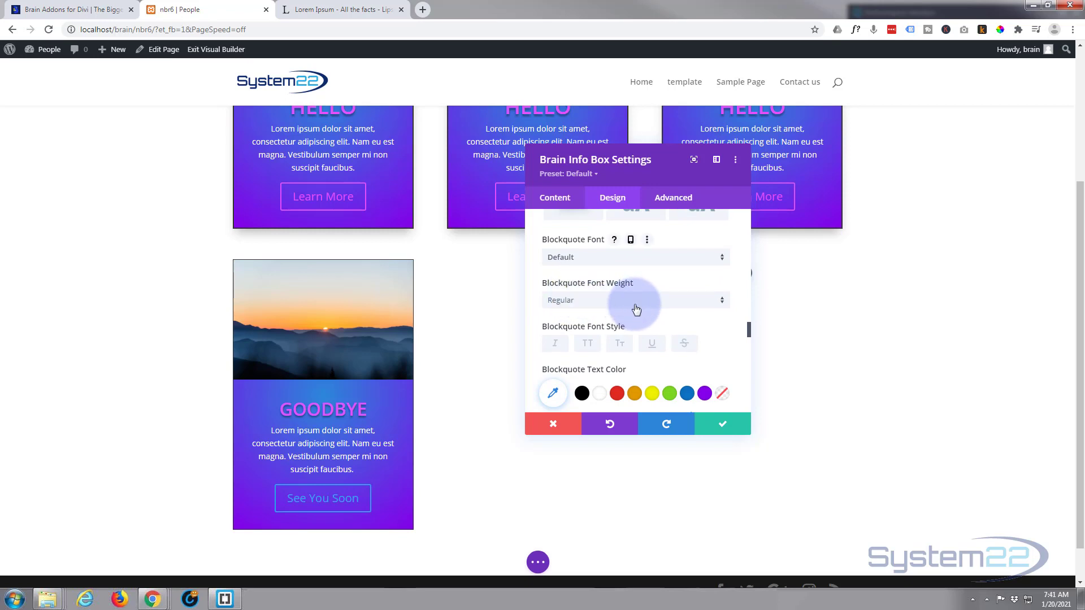
scroll(636, 308, "down", 5)
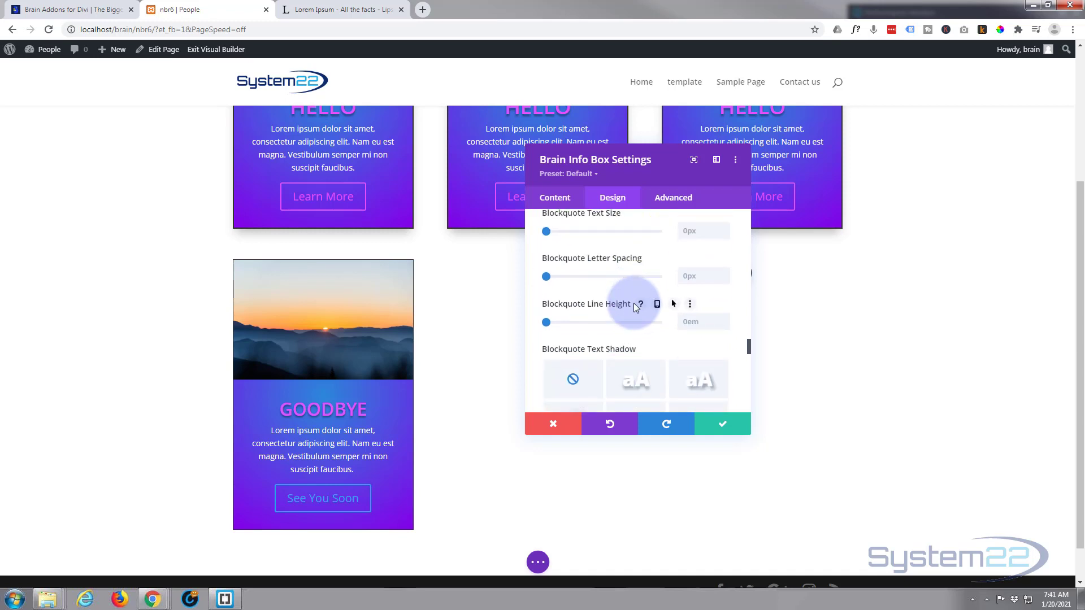
scroll(634, 306, "down", 3)
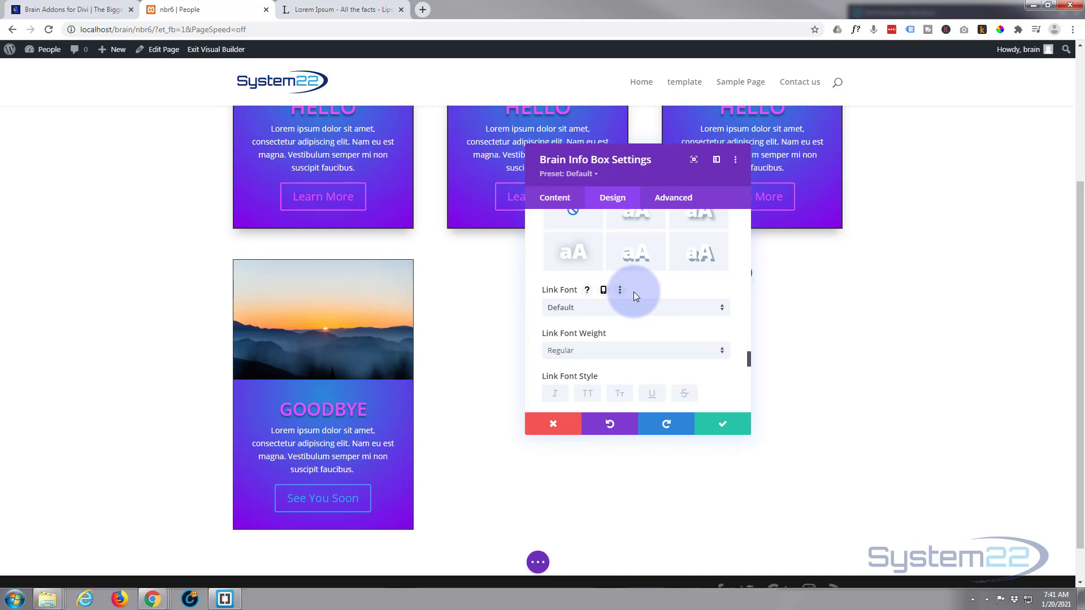
scroll(634, 293, "down", 2)
scroll(635, 297, "down", 8)
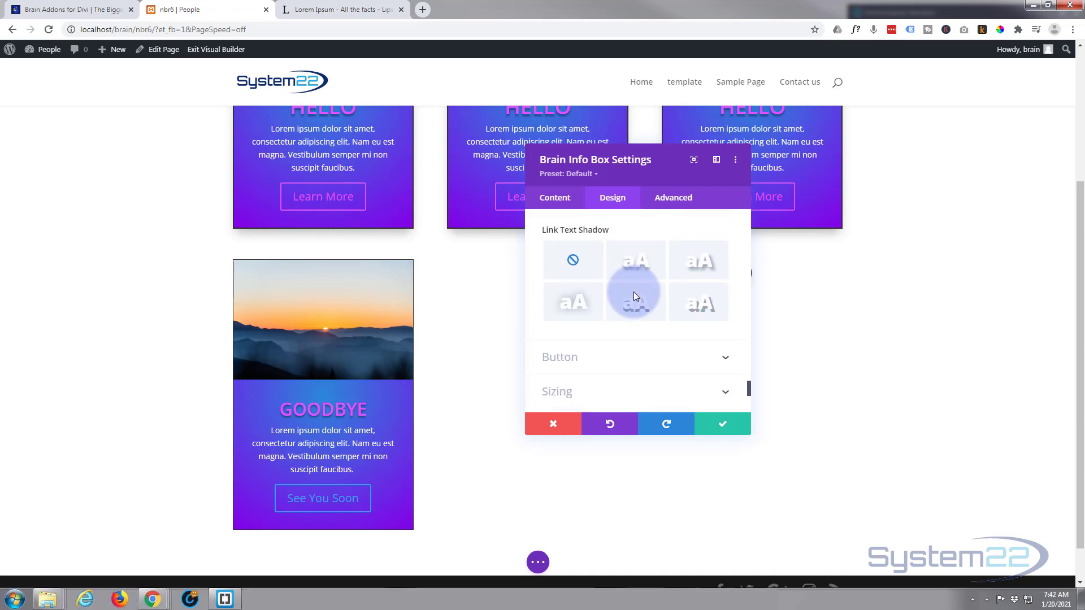
Increase the spacing above the card's button to 23px
scroll(634, 297, "up", 1)
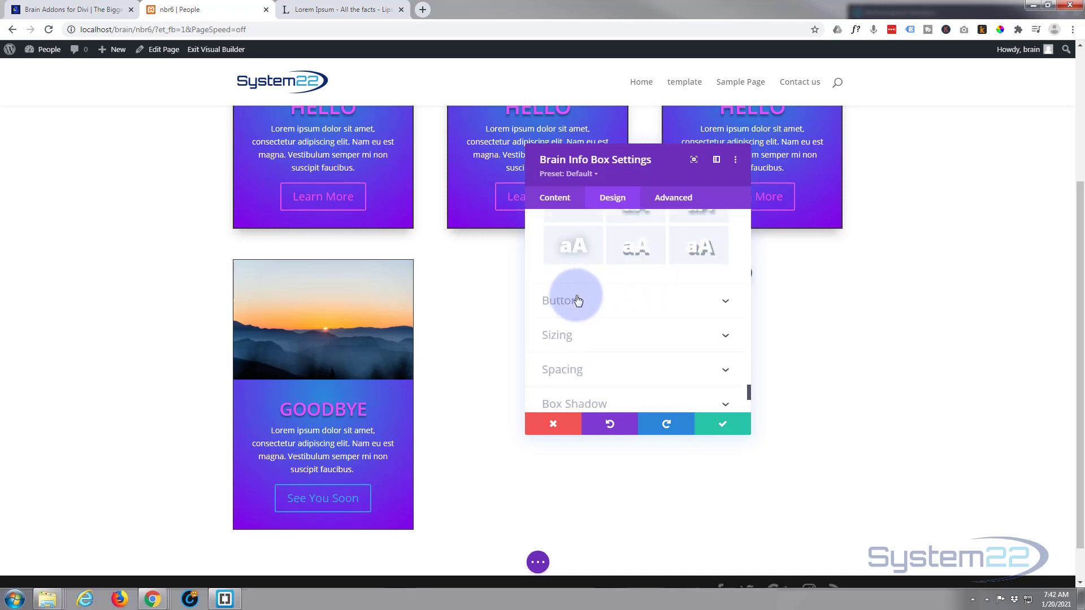
left_click(636, 300)
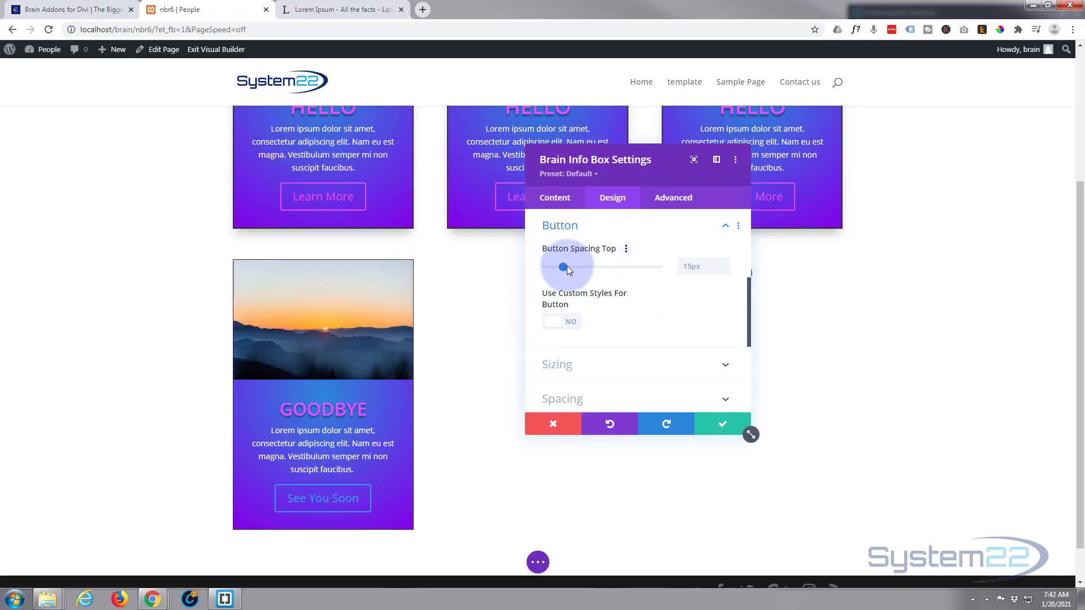
left_click_drag(568, 267, 572, 265)
left_click(452, 300)
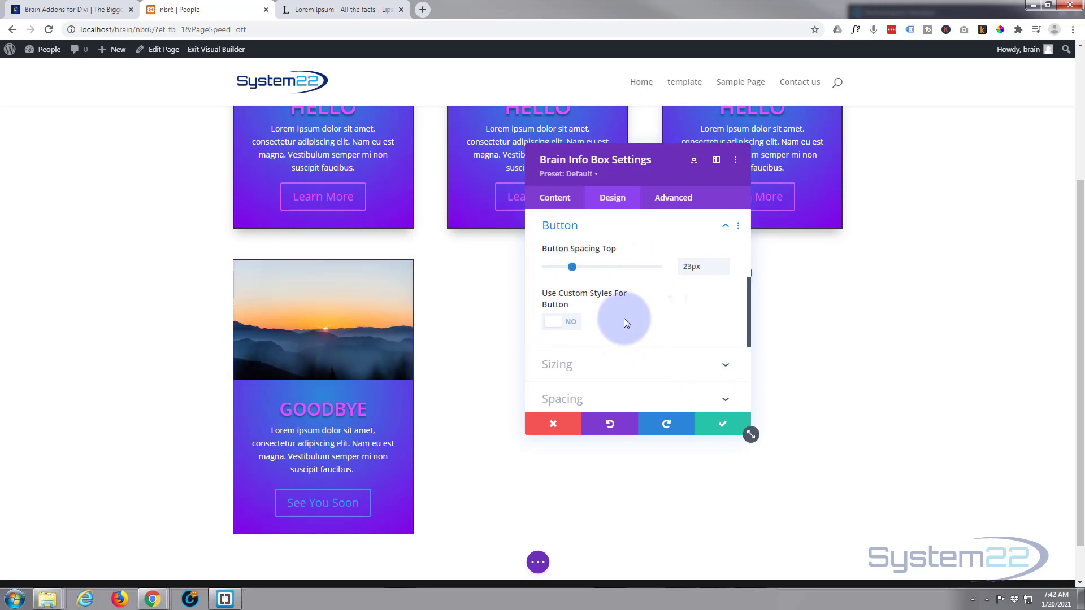
Enable custom styles for the button and paste the copied pink icon color as its text color
left_click(573, 325)
scroll(608, 311, "down", 1)
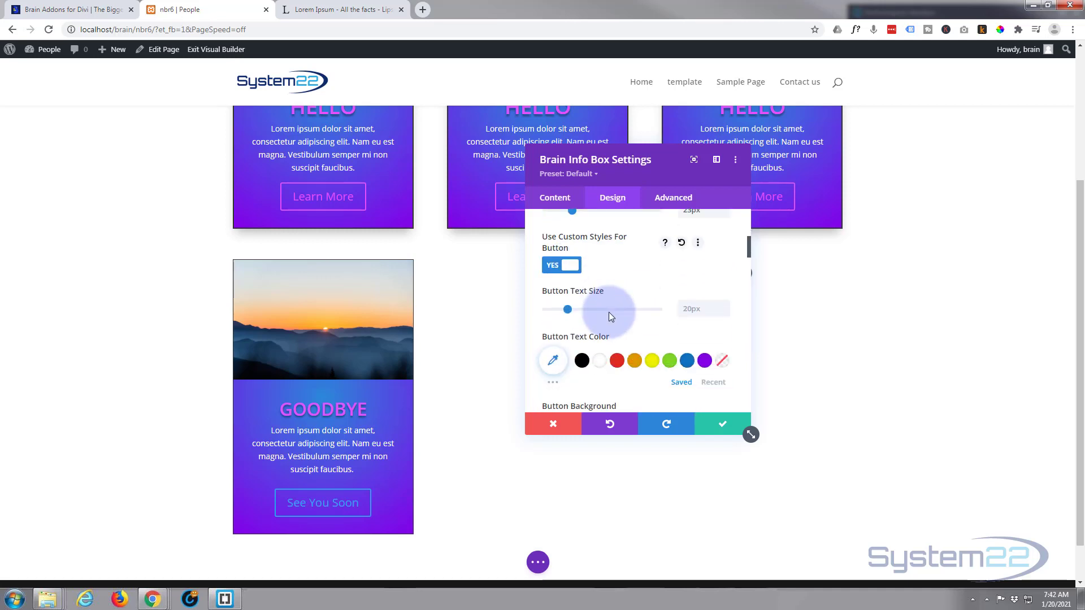
scroll(609, 311, "down", 2)
scroll(609, 310, "up", 1)
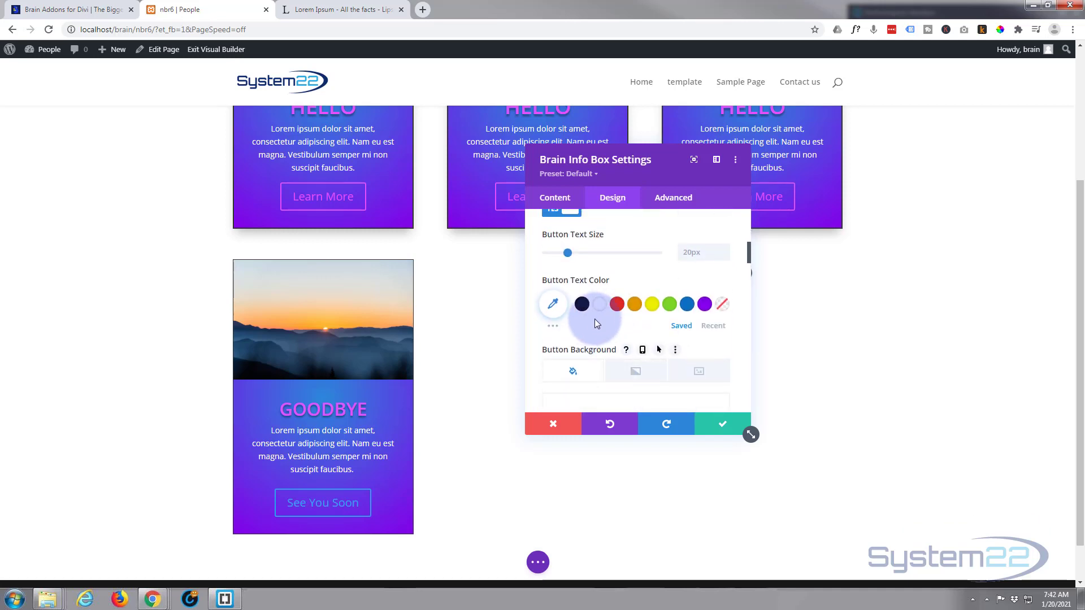
right_click(553, 308)
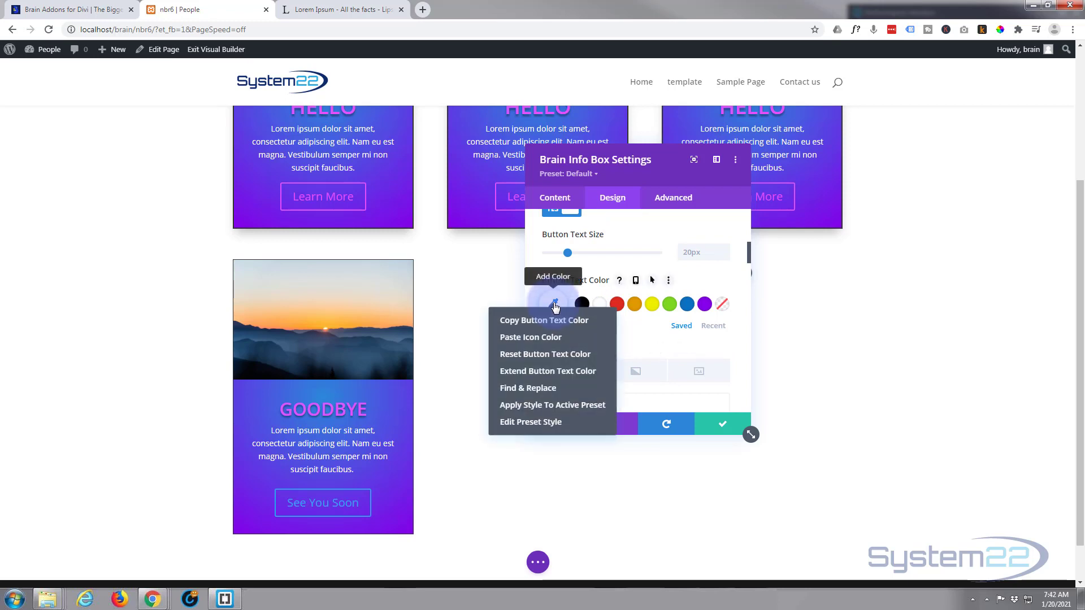
left_click(544, 338)
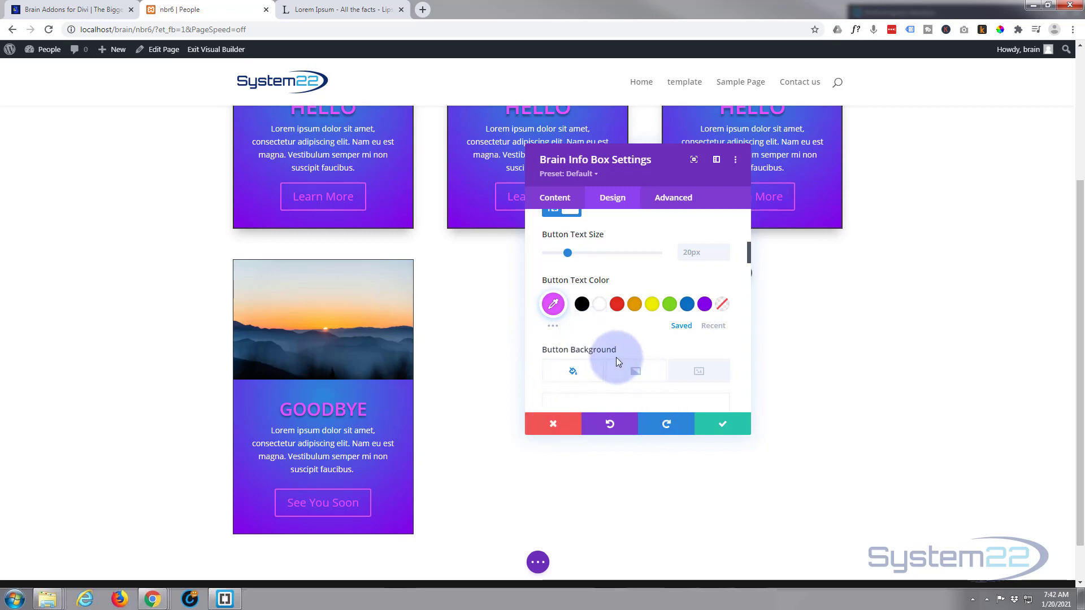
scroll(617, 356, "up", 10)
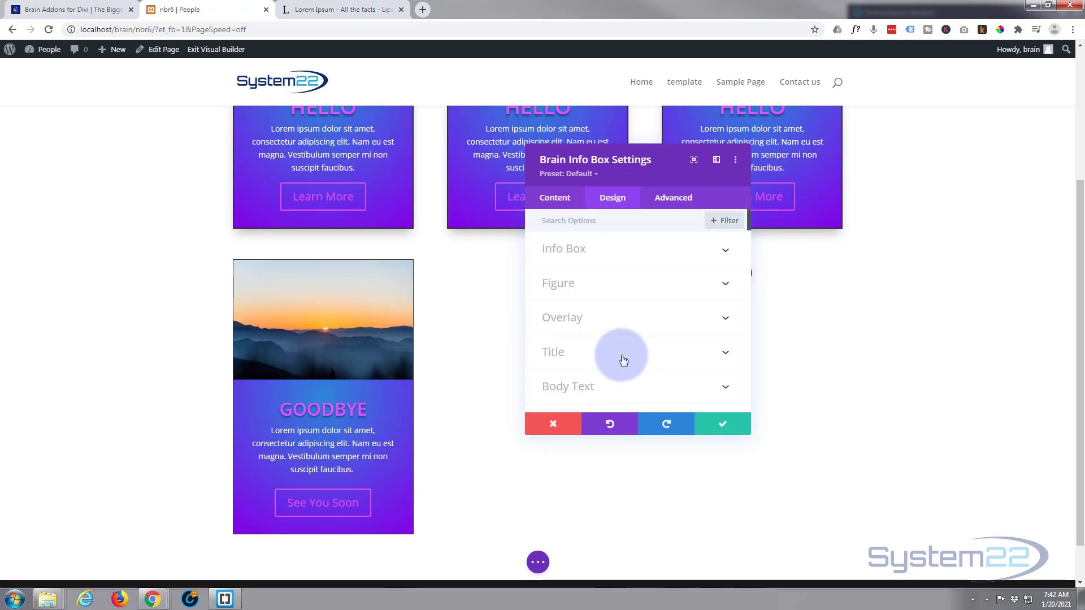
Examine the card's title settings, including heading level, font, text color, text size and text shadow
scroll(623, 360, "down", 1)
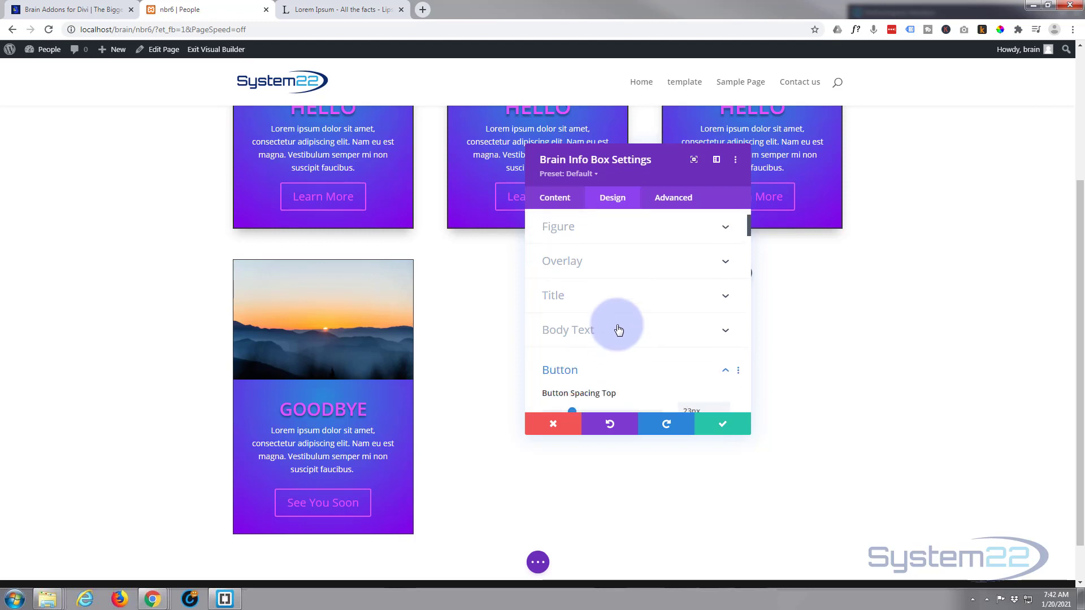
left_click(617, 306)
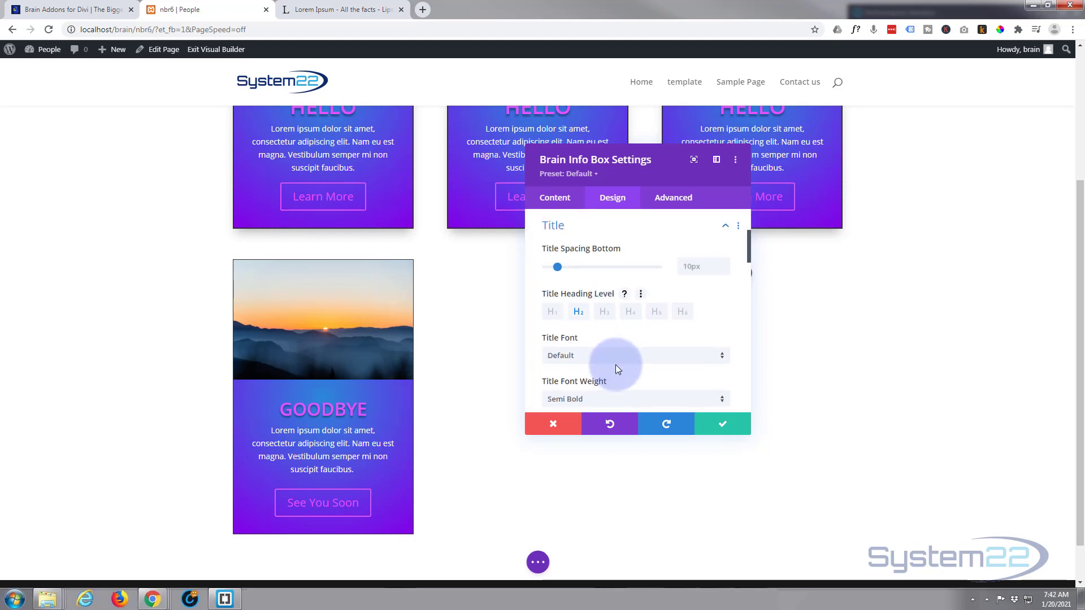
scroll(617, 358, "down", 1)
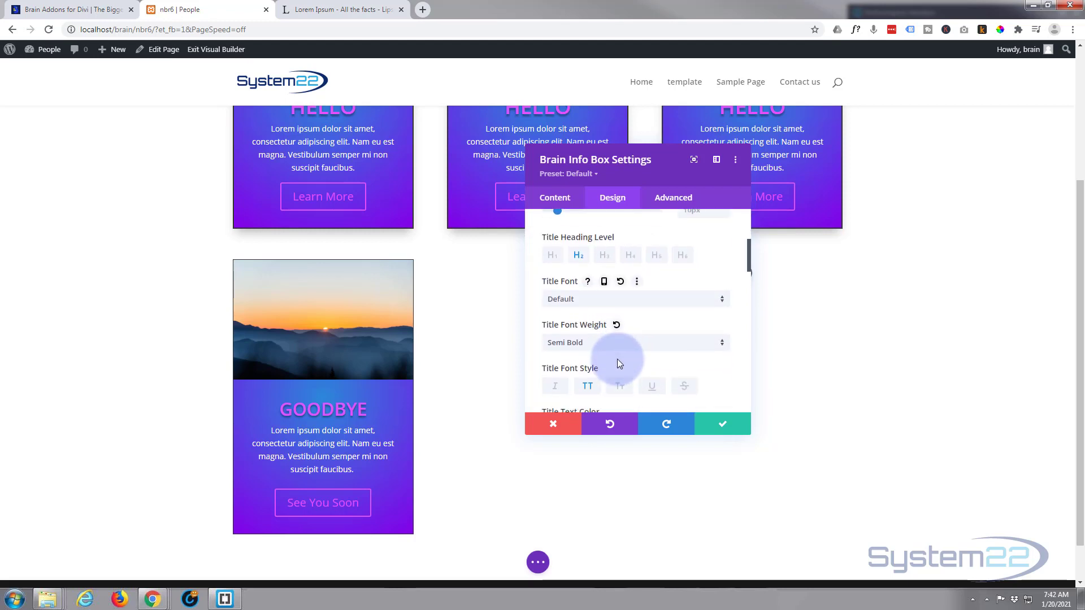
scroll(617, 359, "down", 2)
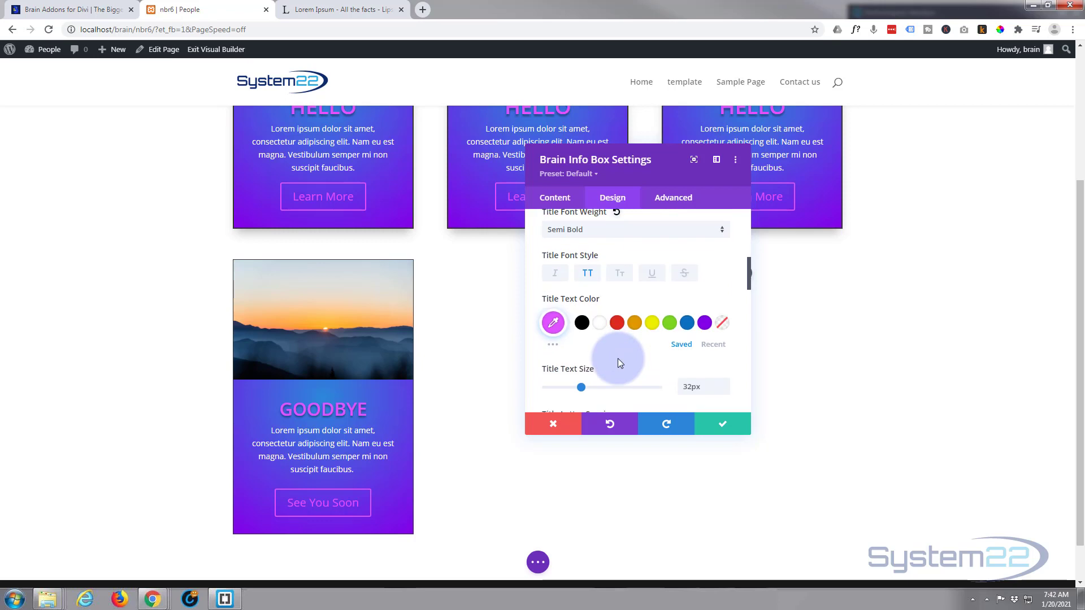
right_click(552, 323)
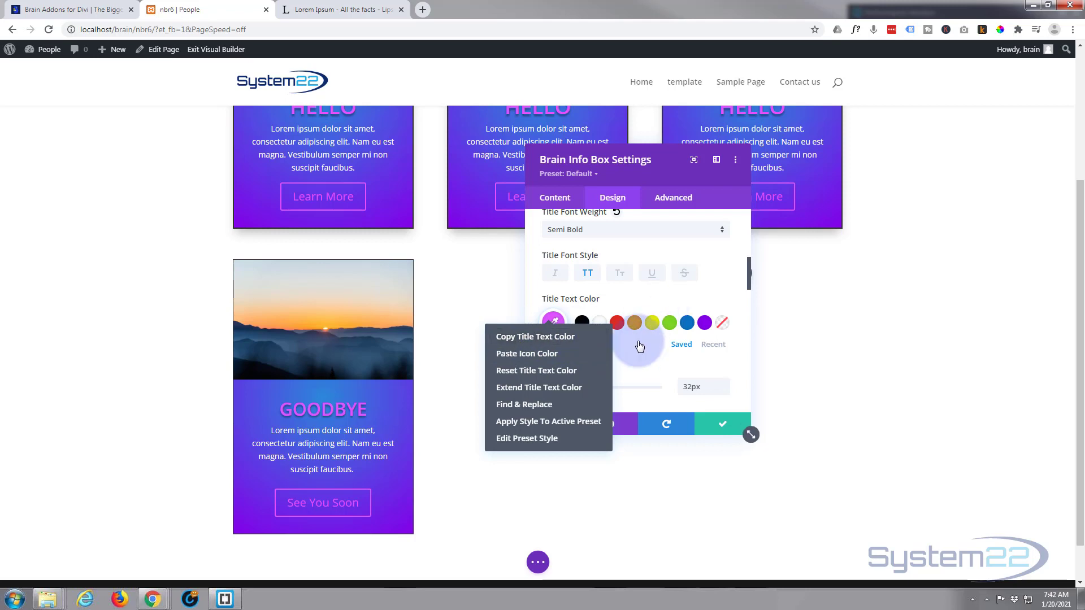
left_click(712, 300)
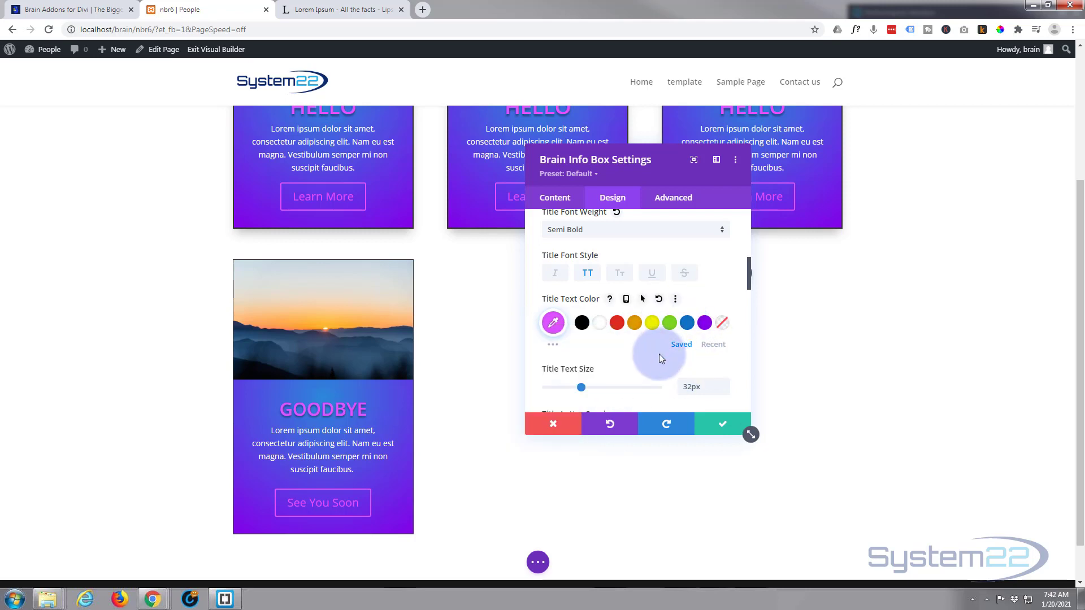
scroll(660, 358, "down", 3)
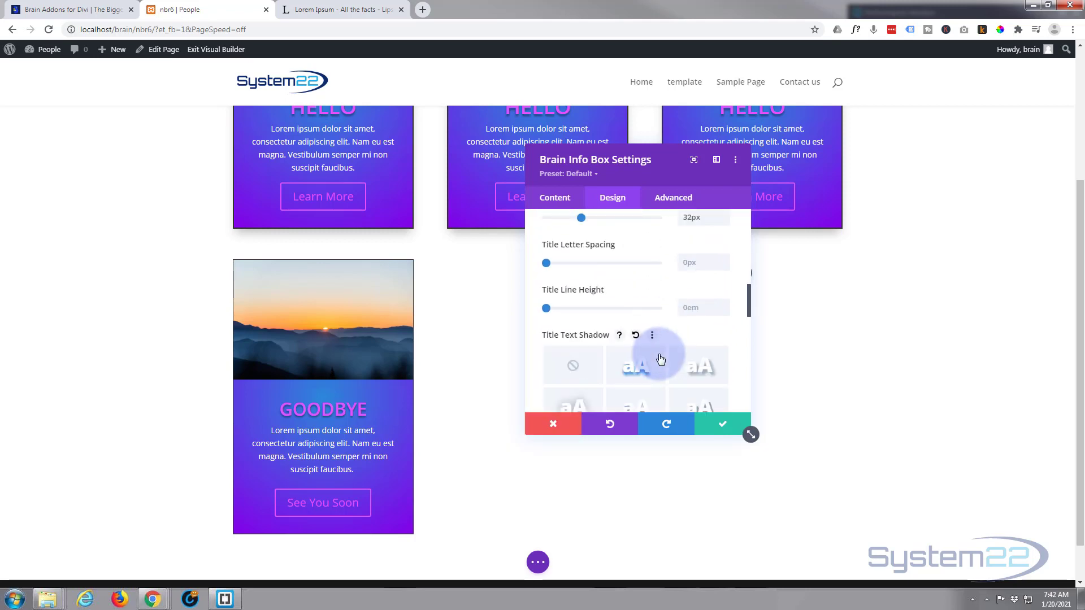
left_click(660, 360)
scroll(658, 357, "down", 5)
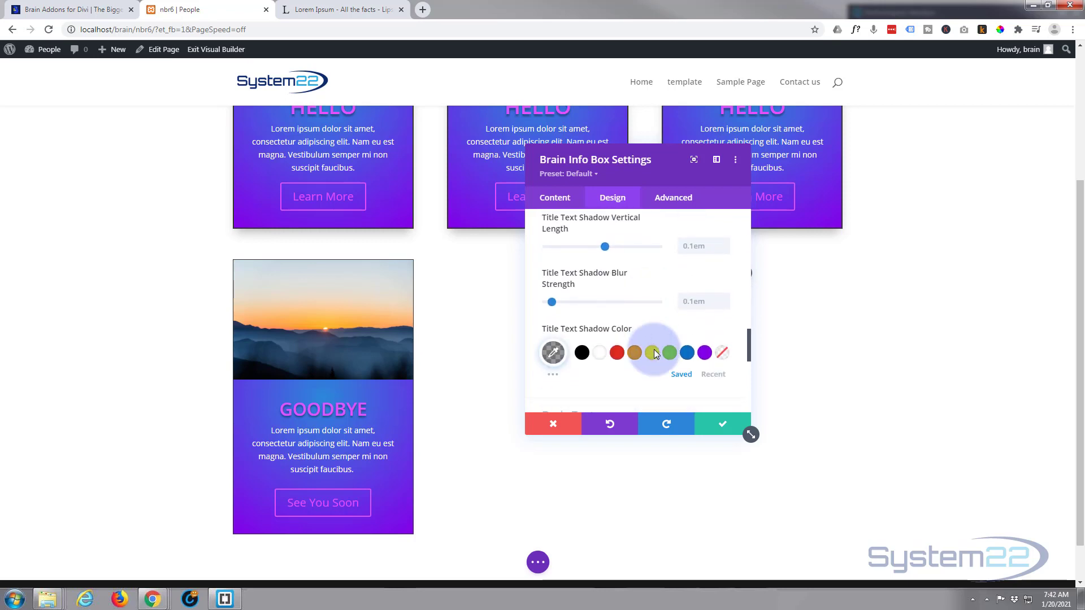
scroll(655, 355, "down", 2)
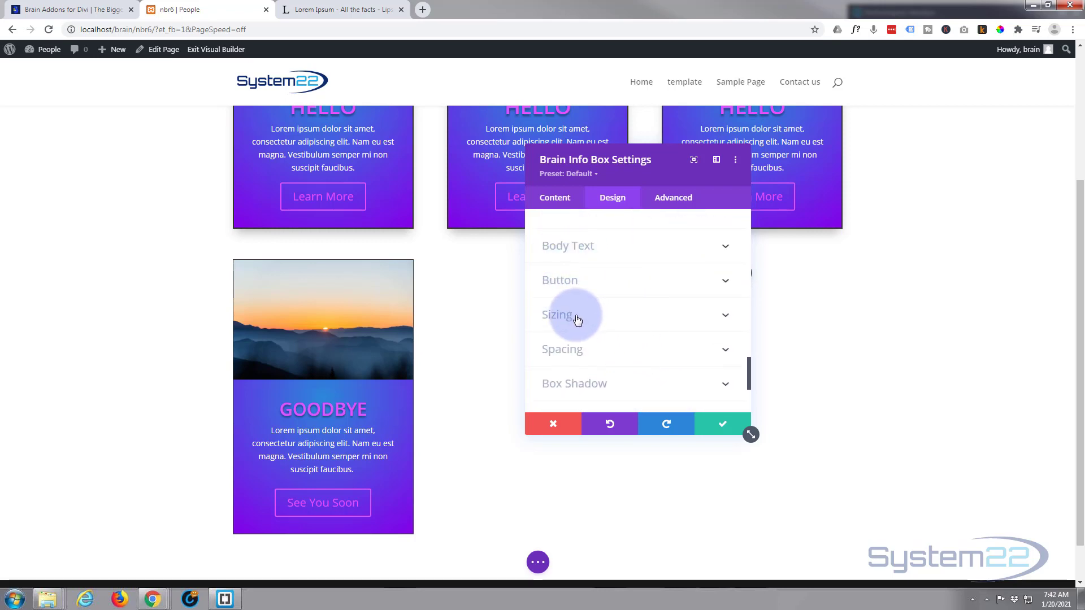
Try the card at 66% width with centered alignment, ending with left alignment and 100% width
left_click(615, 321)
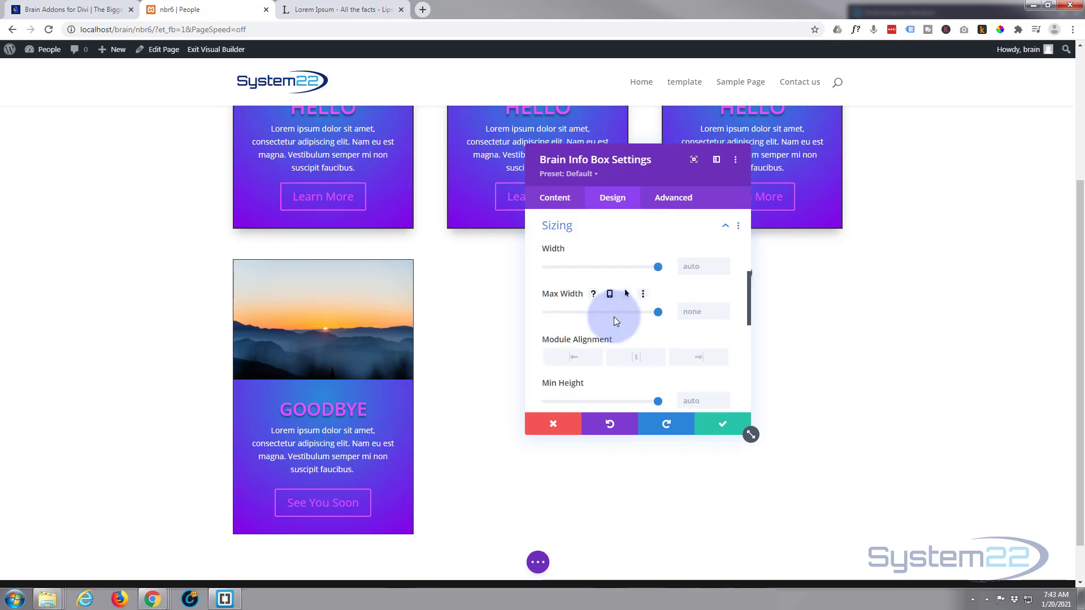
left_click_drag(657, 265, 620, 268)
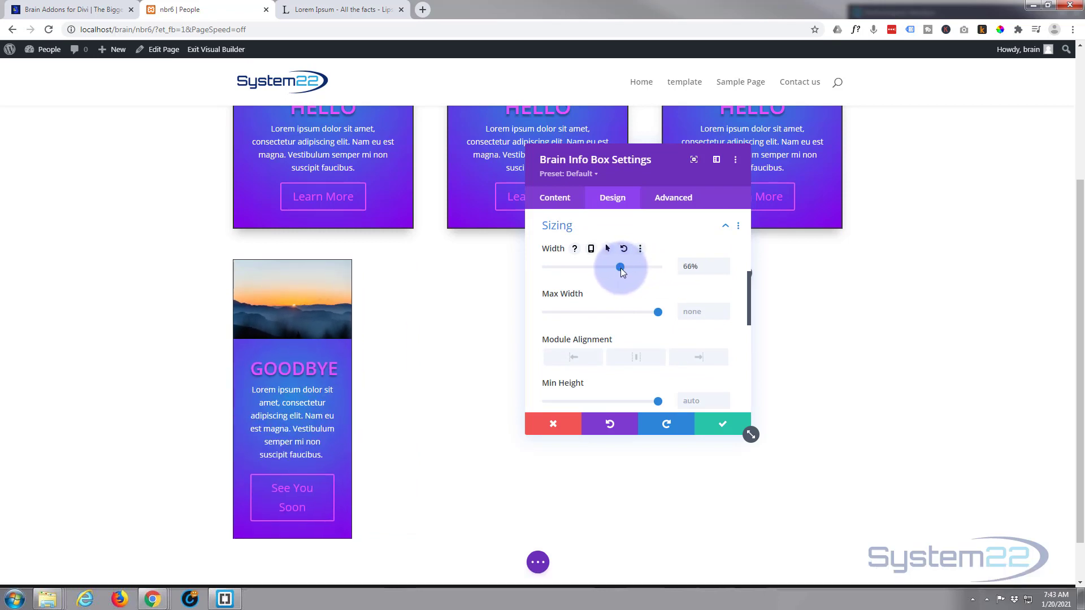
left_click(634, 359)
left_click(574, 357)
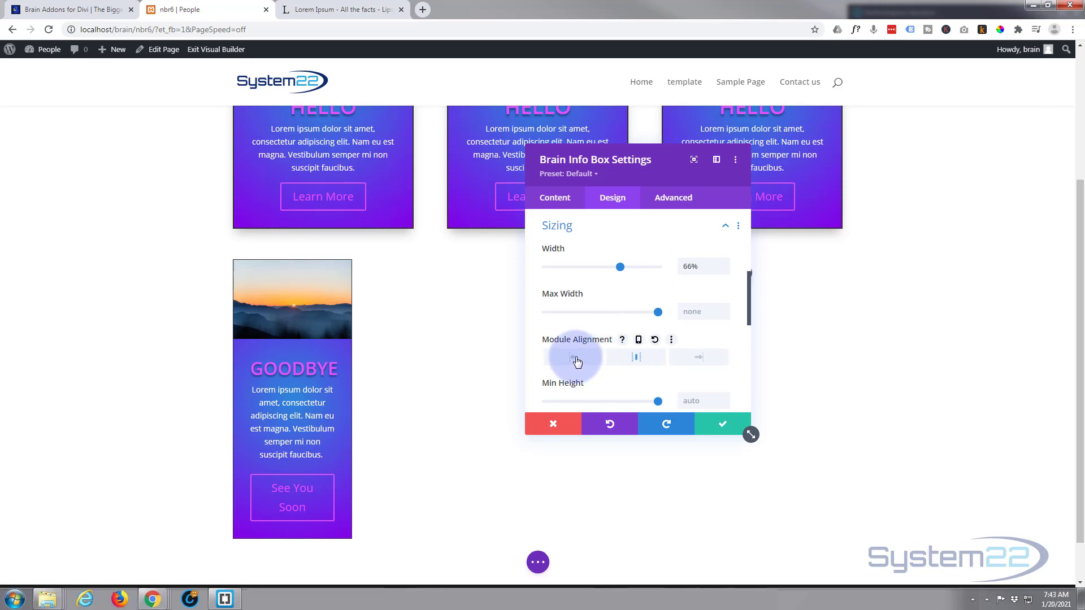
left_click_drag(639, 270, 663, 270)
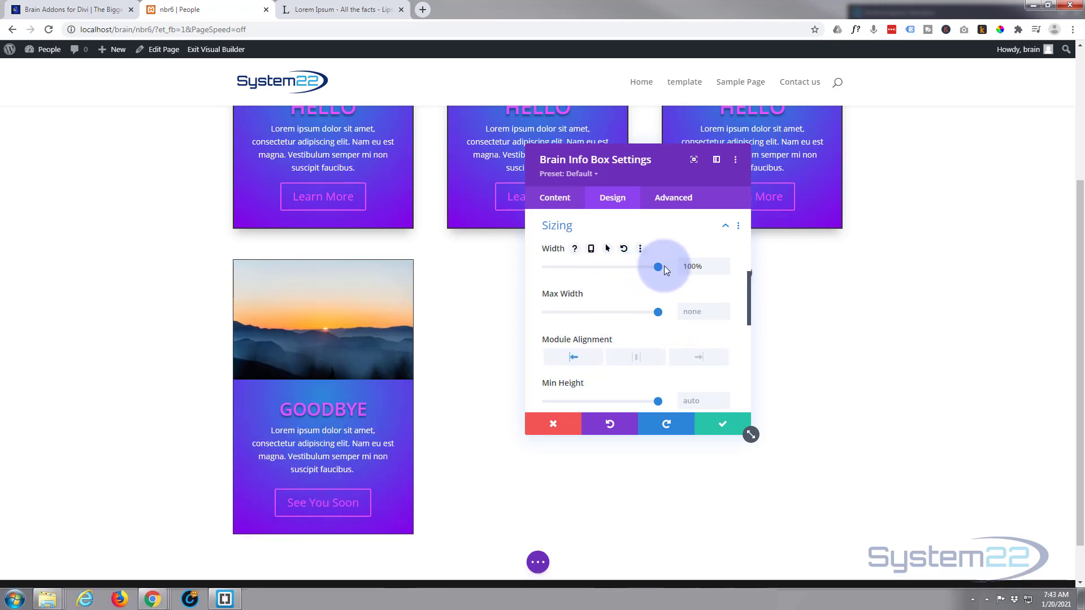
Add the box shadow preset that falls below the card and save the info box settings
scroll(621, 318, "down", 1)
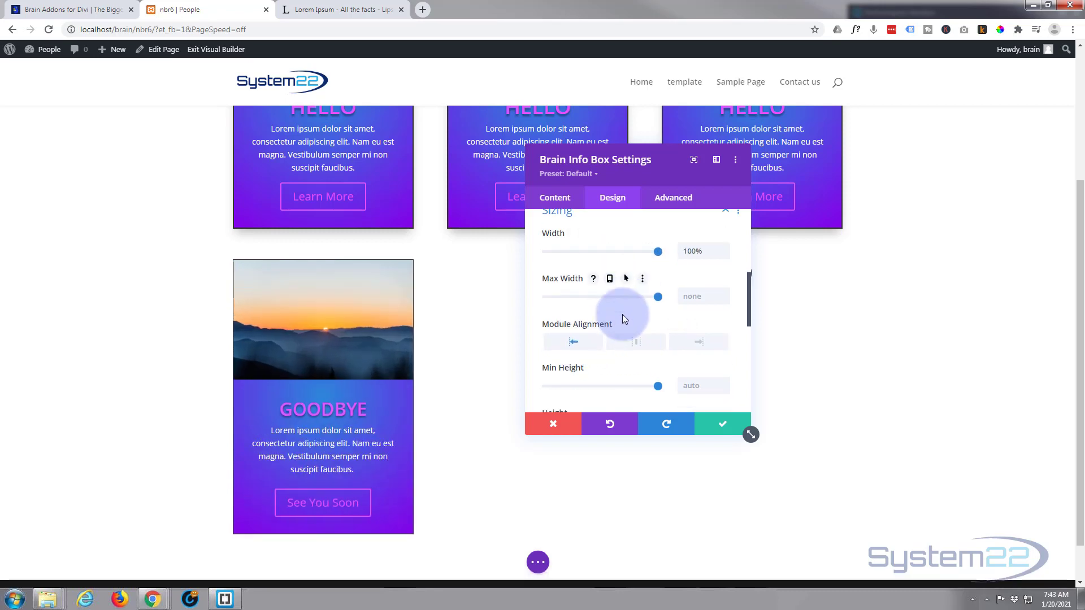
scroll(623, 313, "down", 4)
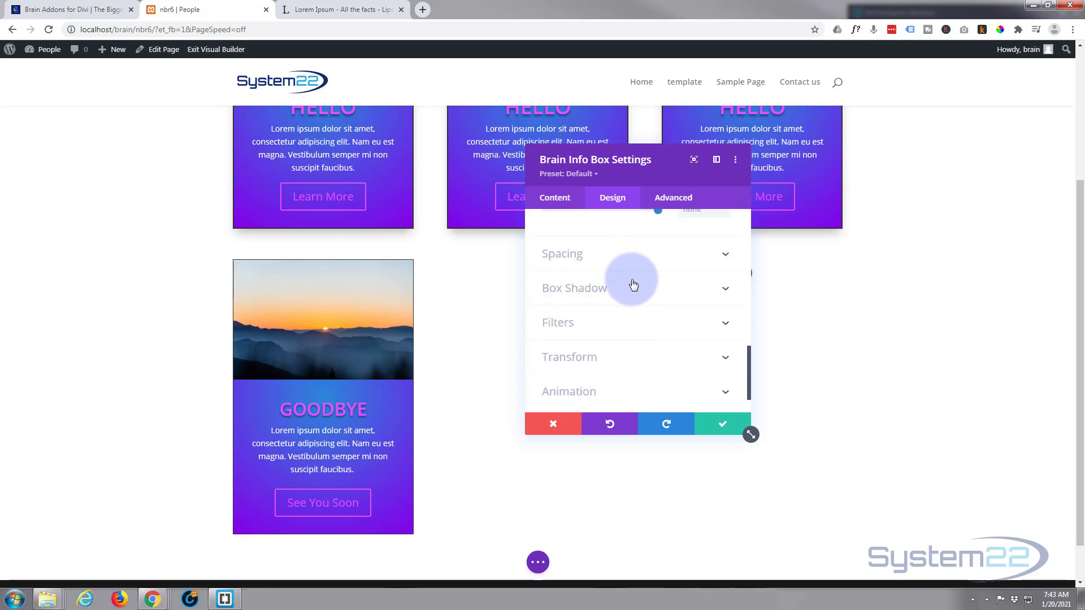
left_click(619, 298)
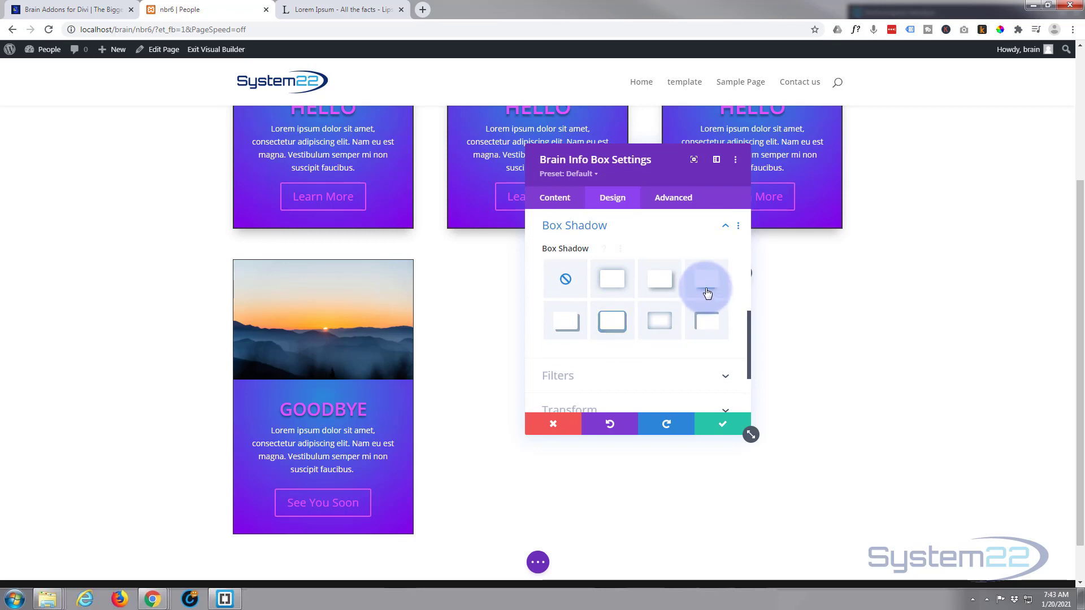
left_click(708, 289)
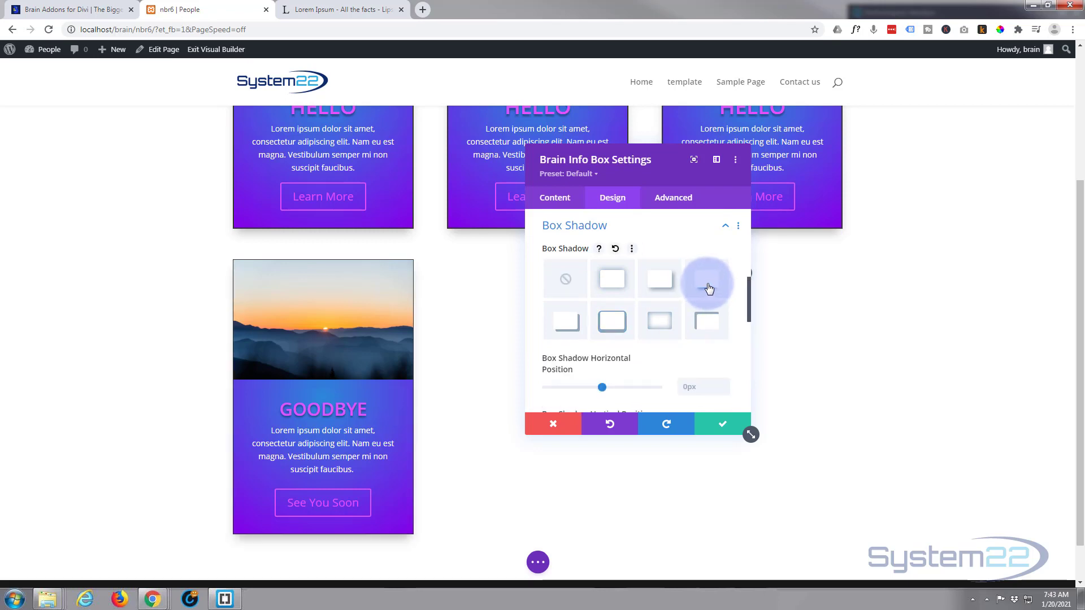
left_click(653, 298)
scroll(653, 298, "down", 8)
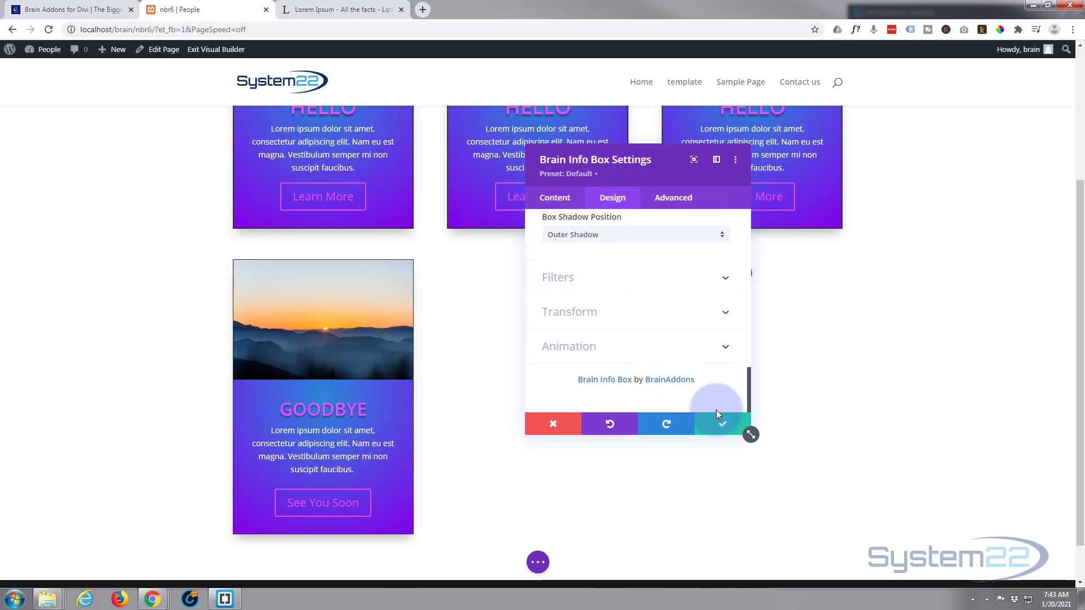
left_click(722, 423)
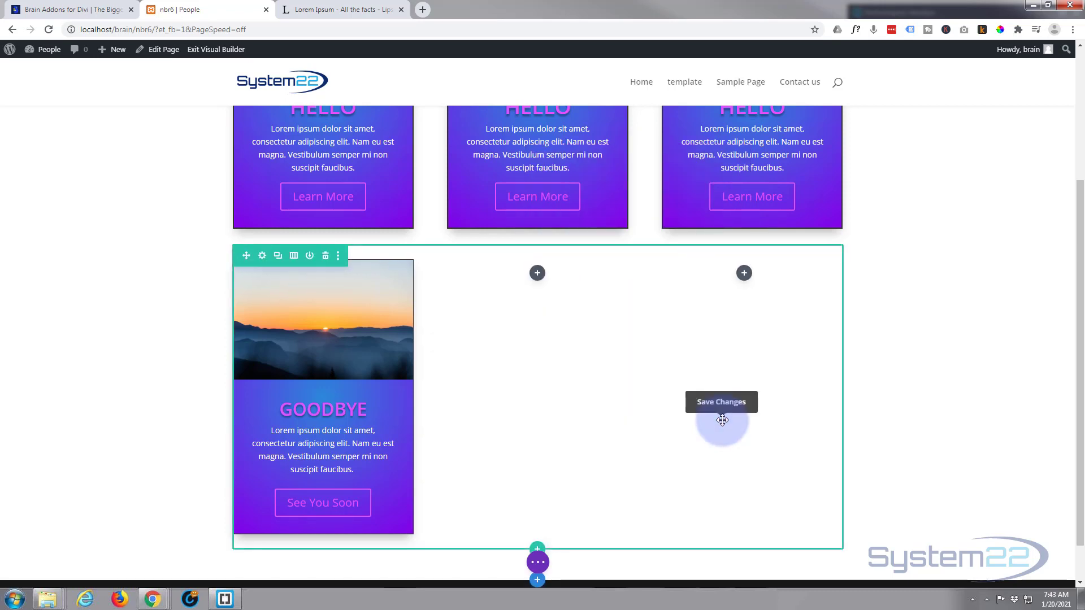
Save the page and exit the visual builder
left_click(537, 562)
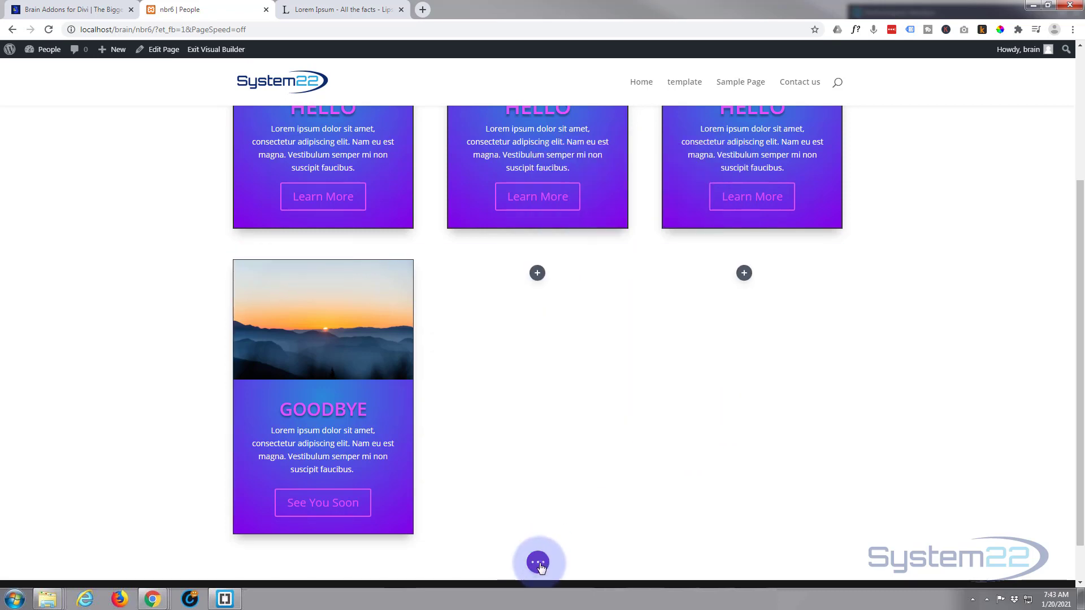
left_click(1042, 561)
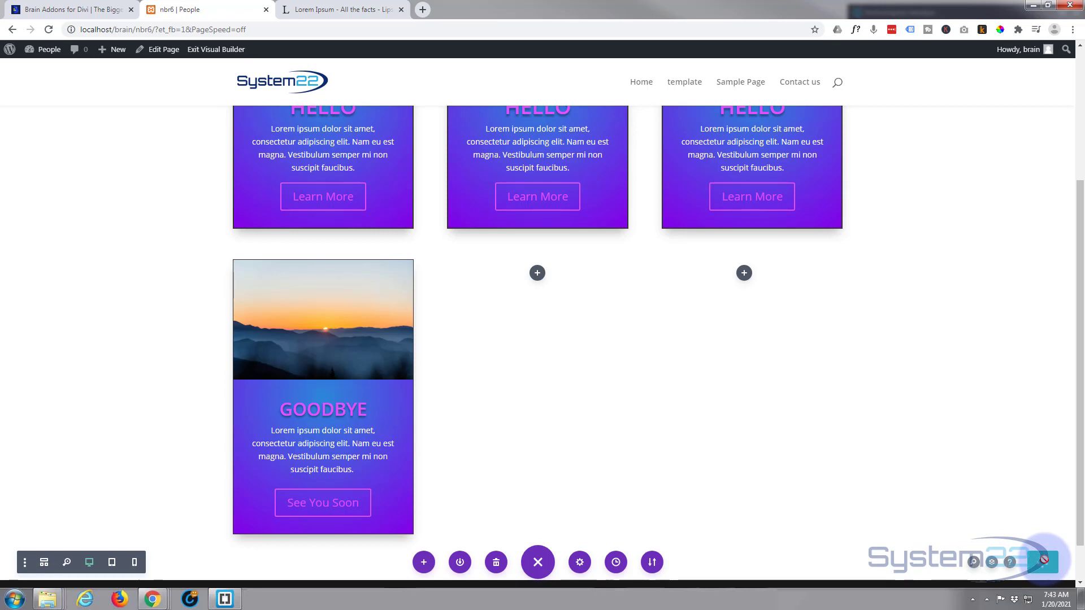
left_click(218, 50)
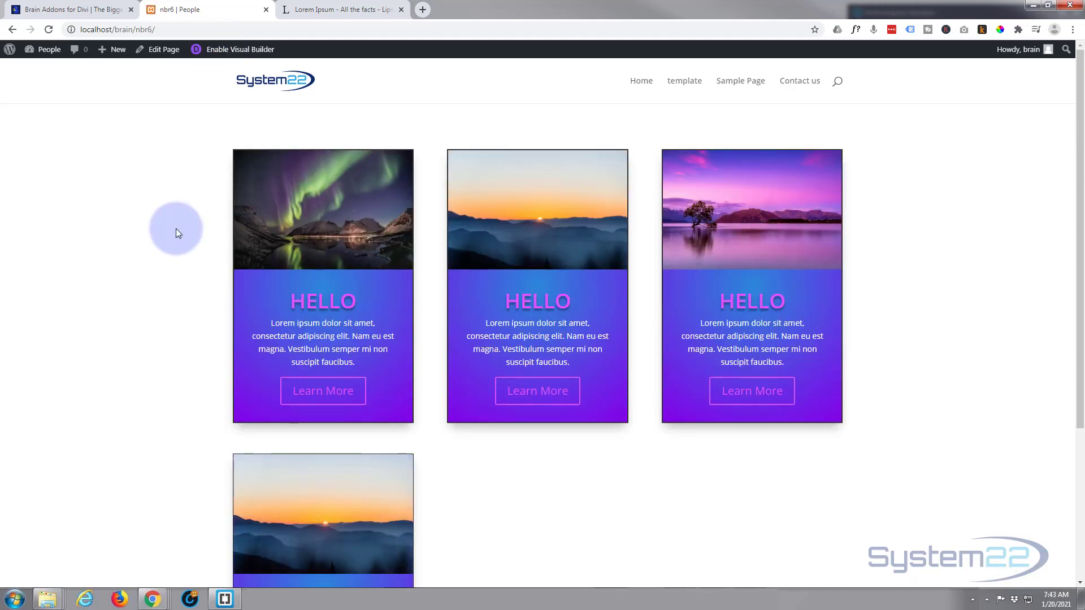
Review the finished cards on the live page and look at the Brain Addons home page
scroll(175, 229, "down", 2)
scroll(175, 228, "down", 2)
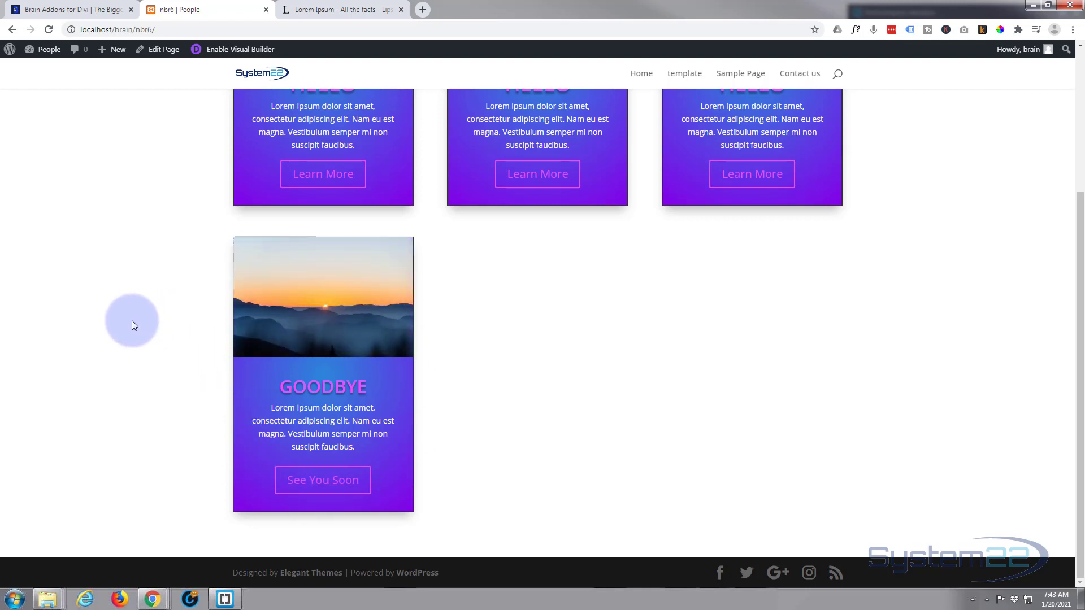
left_click(75, 9)
scroll(94, 255, "up", 10)
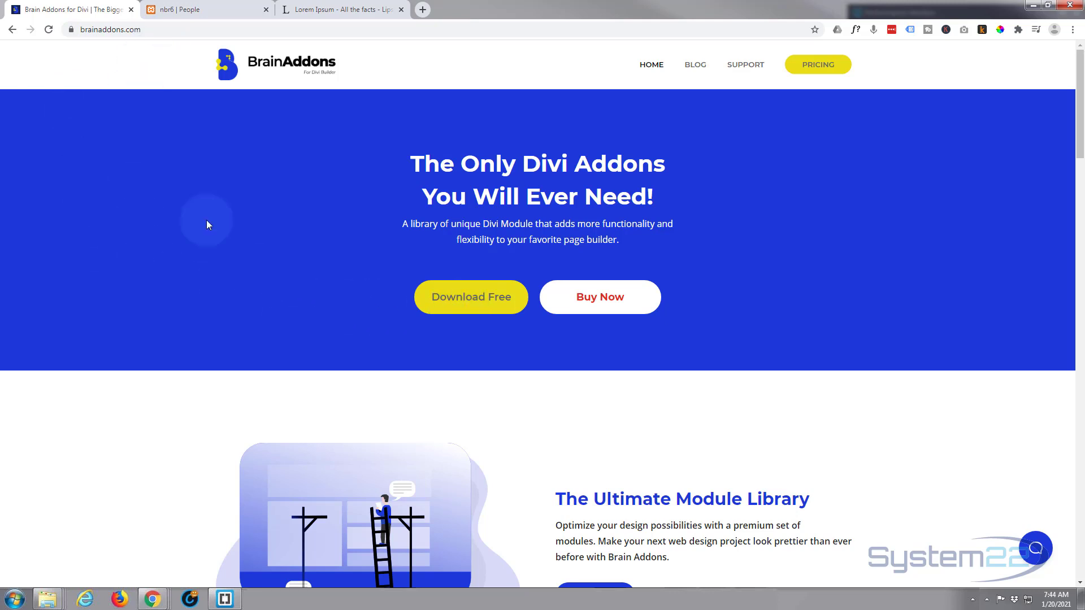
left_click(187, 11)
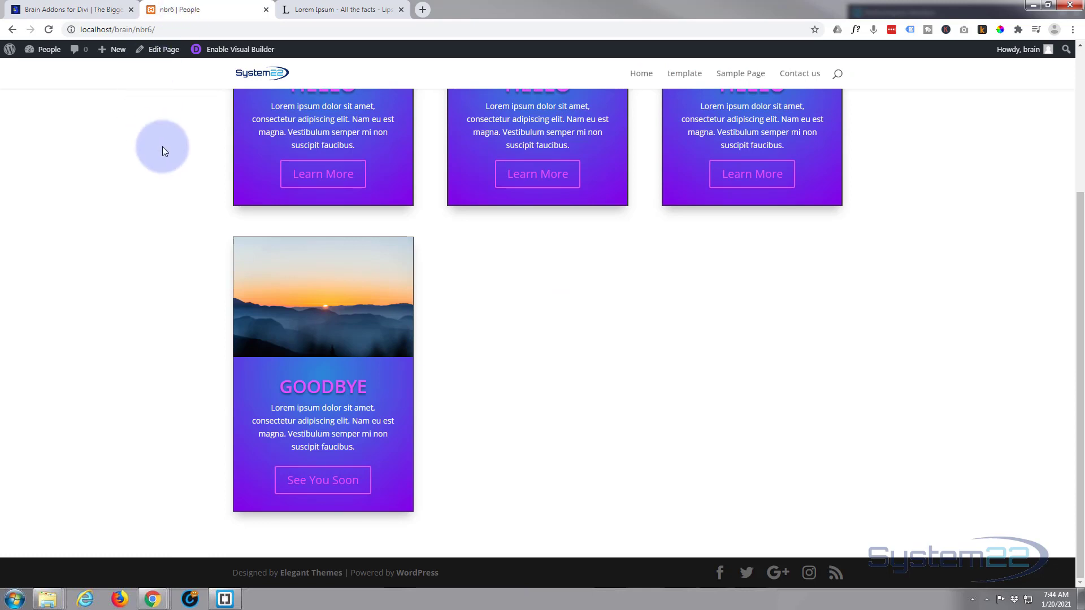